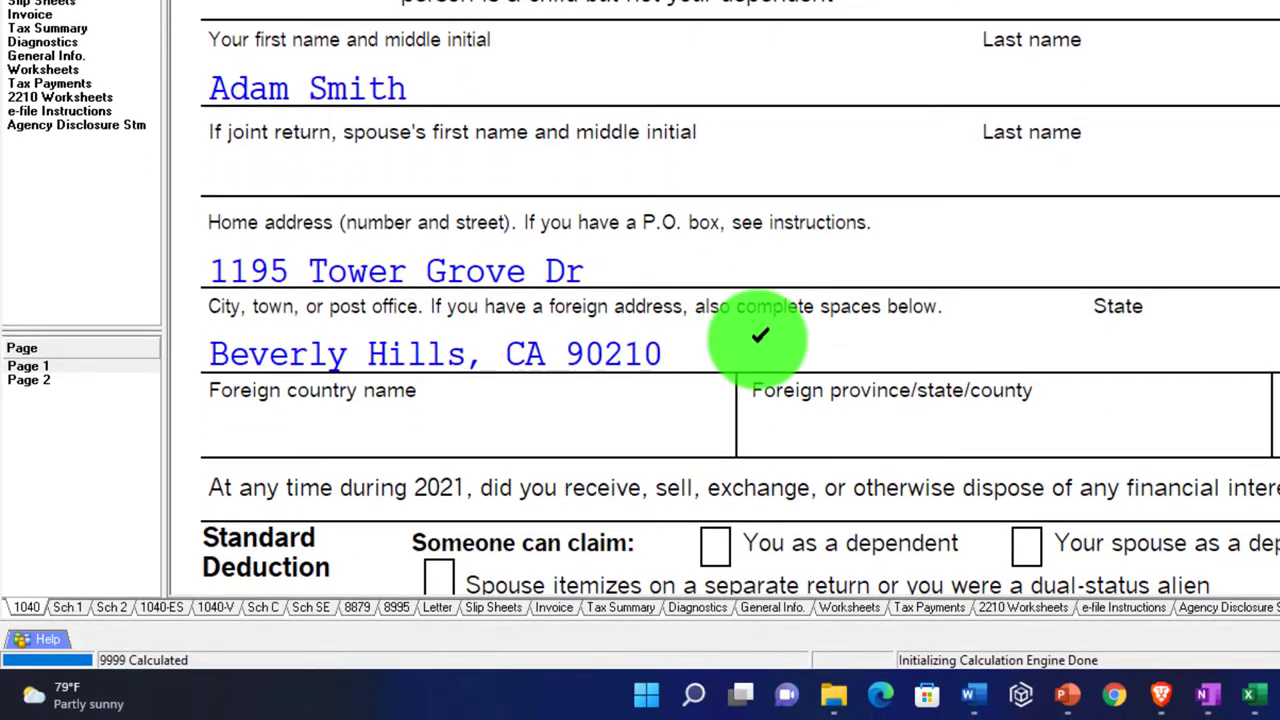
Tick off the other income amount on line 8 of Form 1040, page 1.
scroll(758, 338, down, 10)
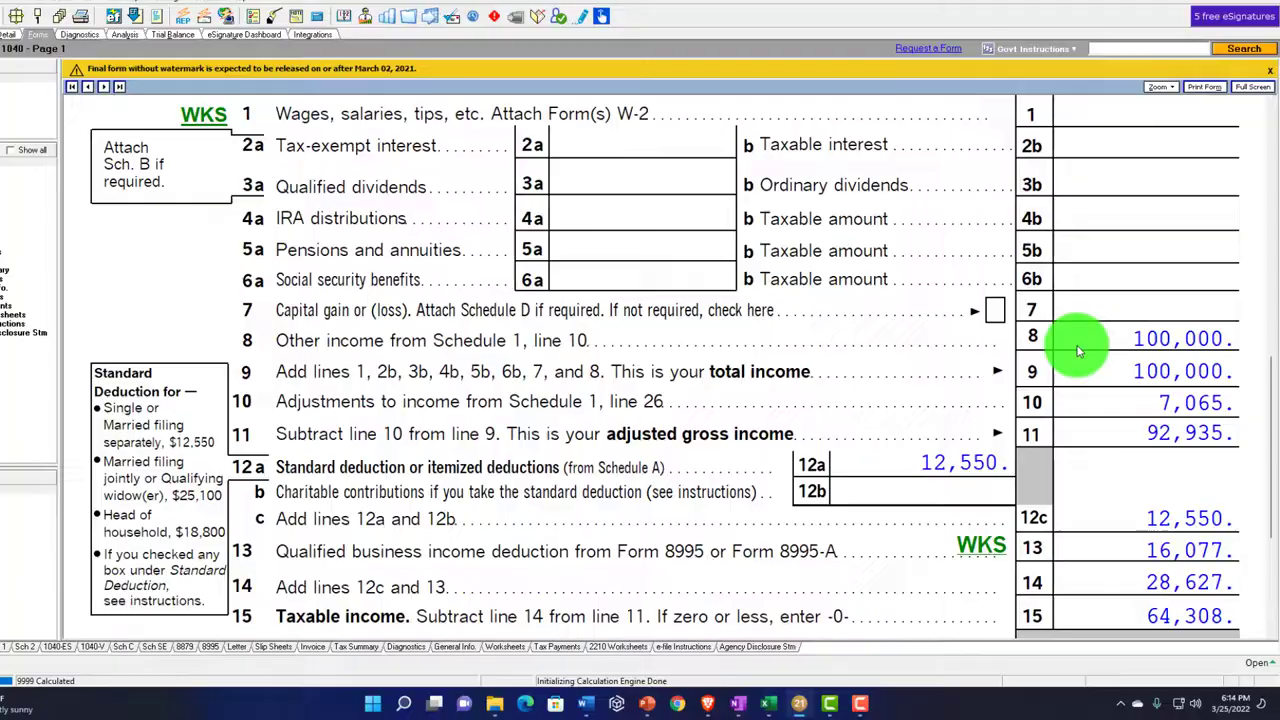
click(1055, 348)
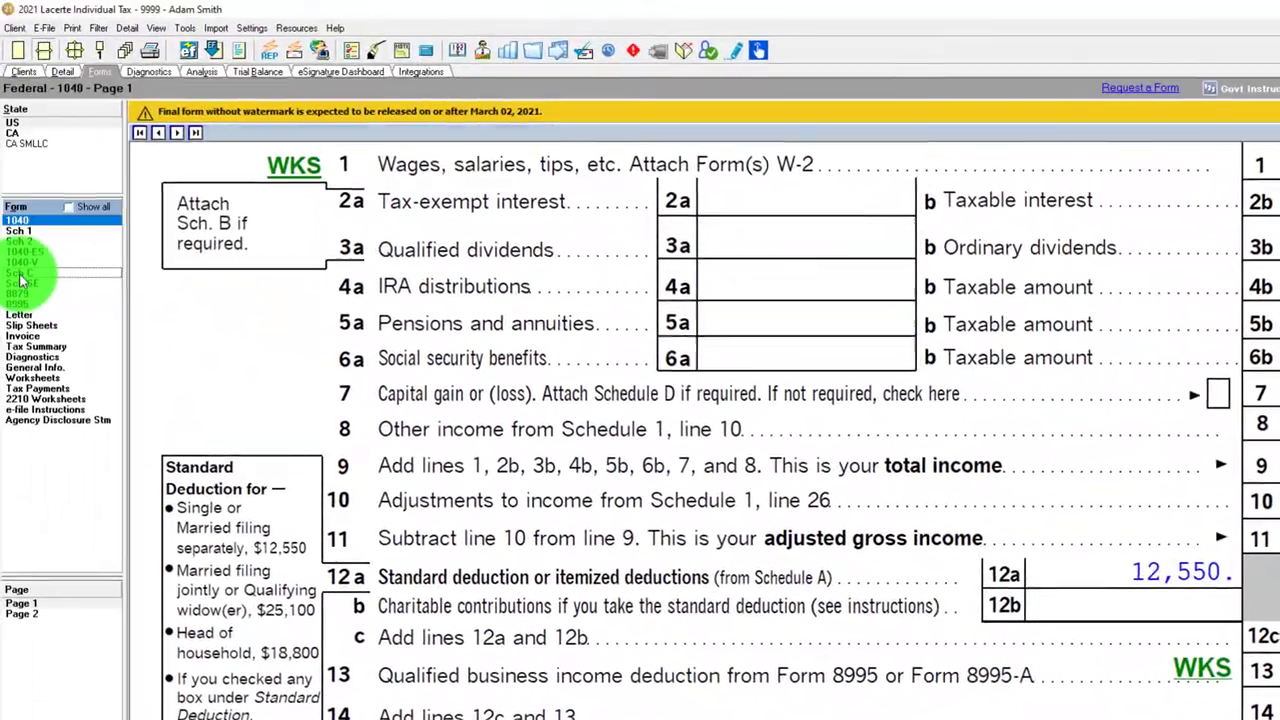
Open Schedule C for the Restaurant business and review its income, expense and net profit lines.
click(22, 238)
scroll(285, 390, up, 10)
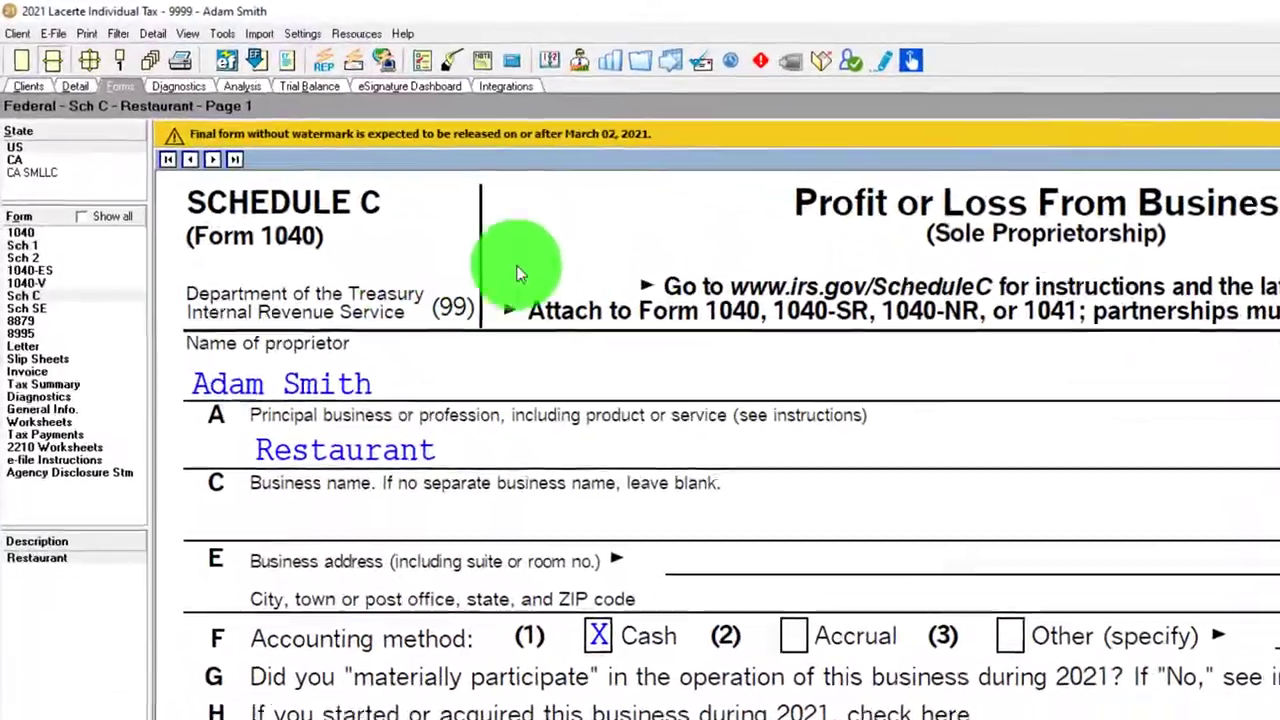
click(505, 164)
scroll(460, 310, down, 5)
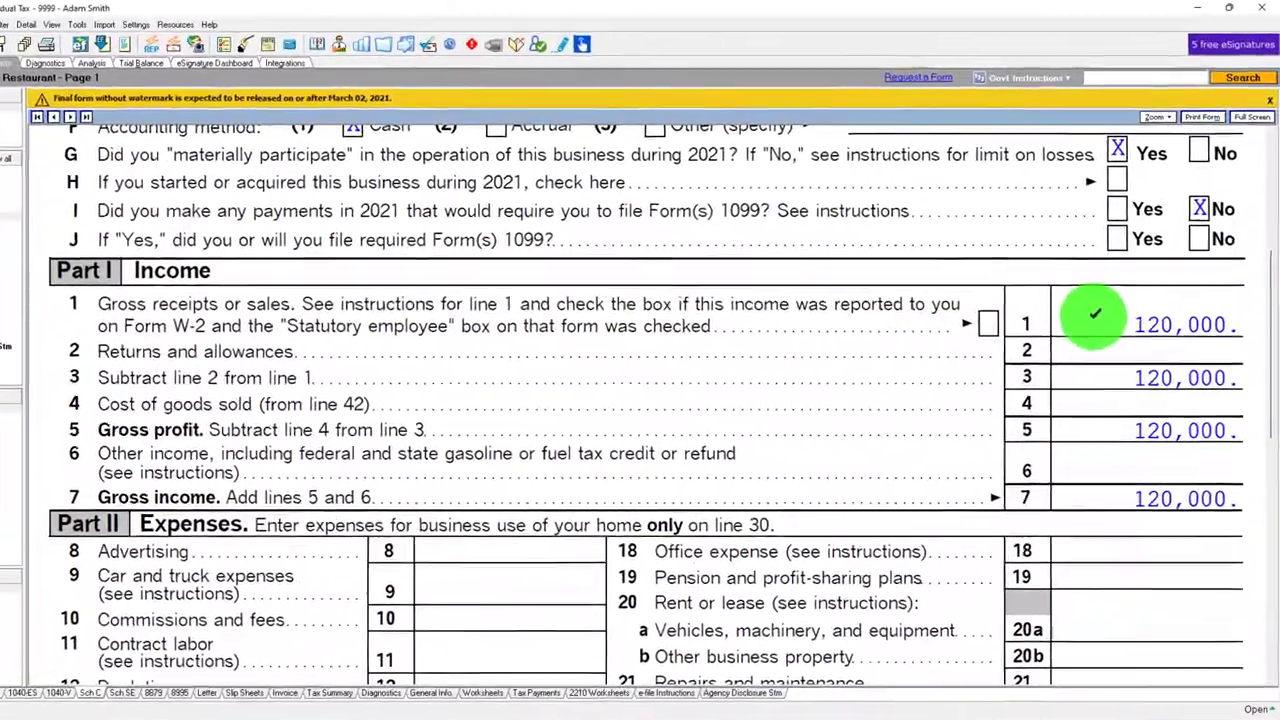
scroll(1105, 295, down, 5)
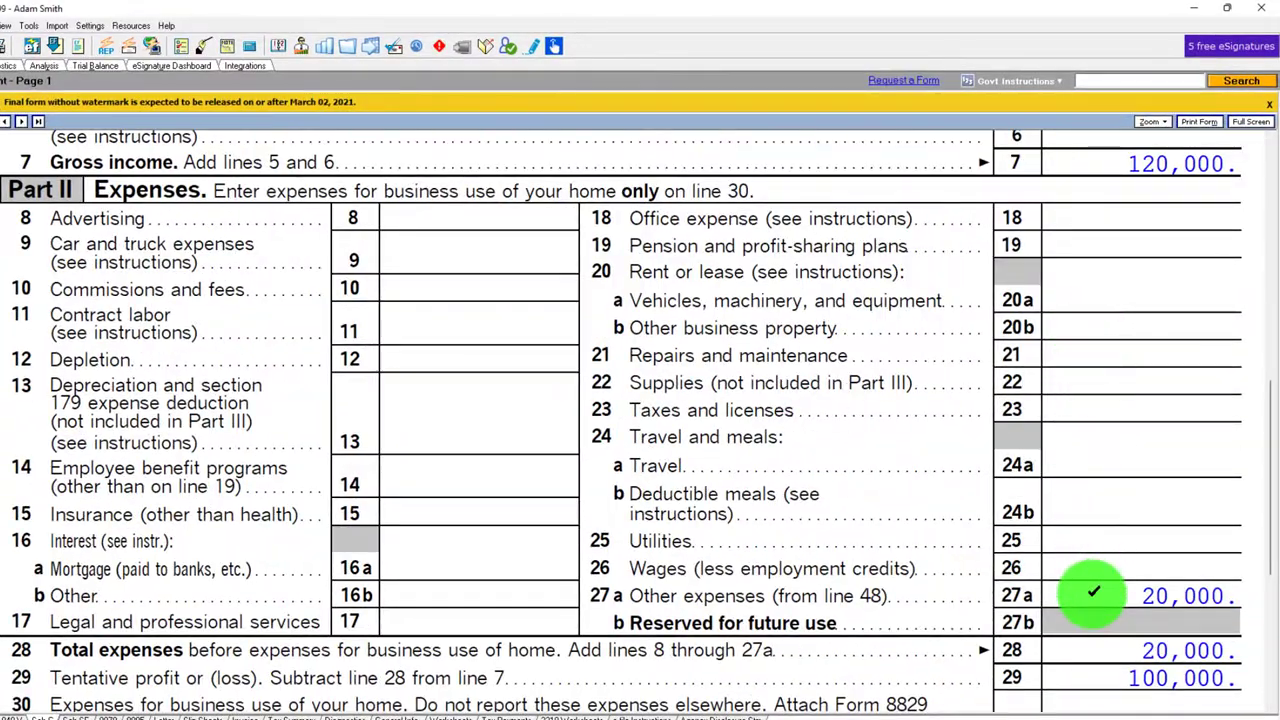
scroll(1094, 590, down, 3)
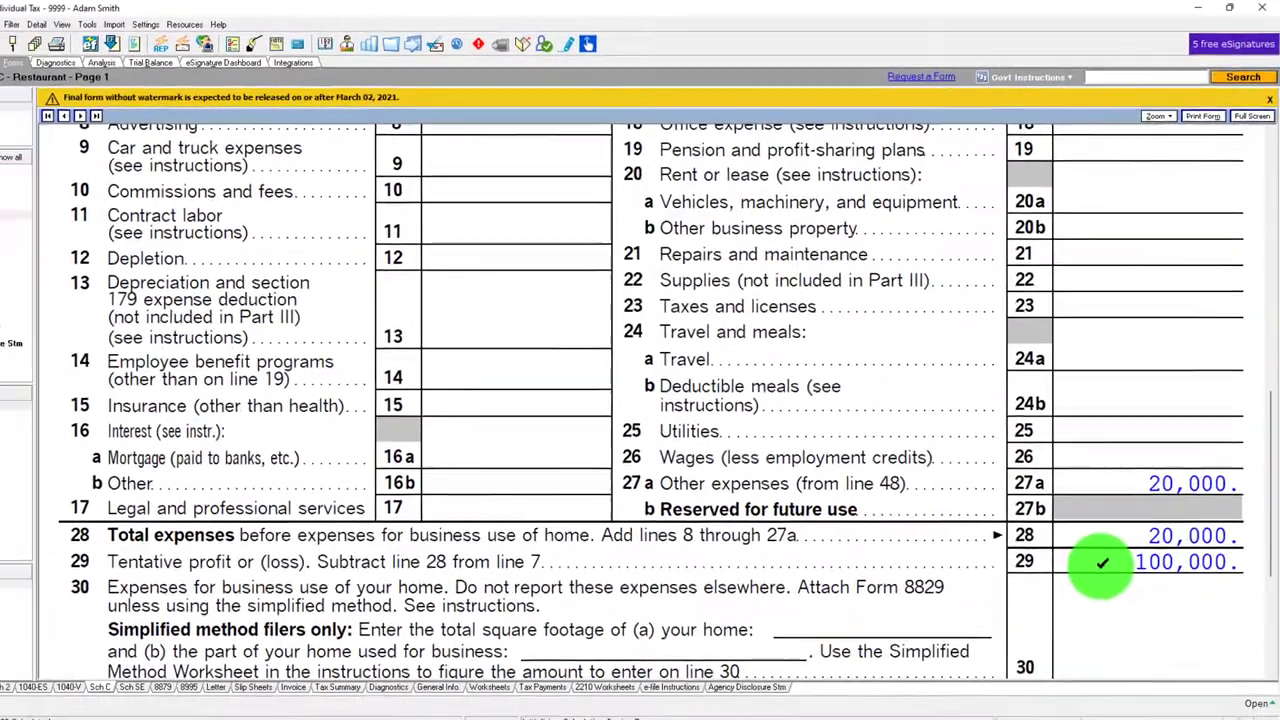
scroll(1100, 563, down, 4)
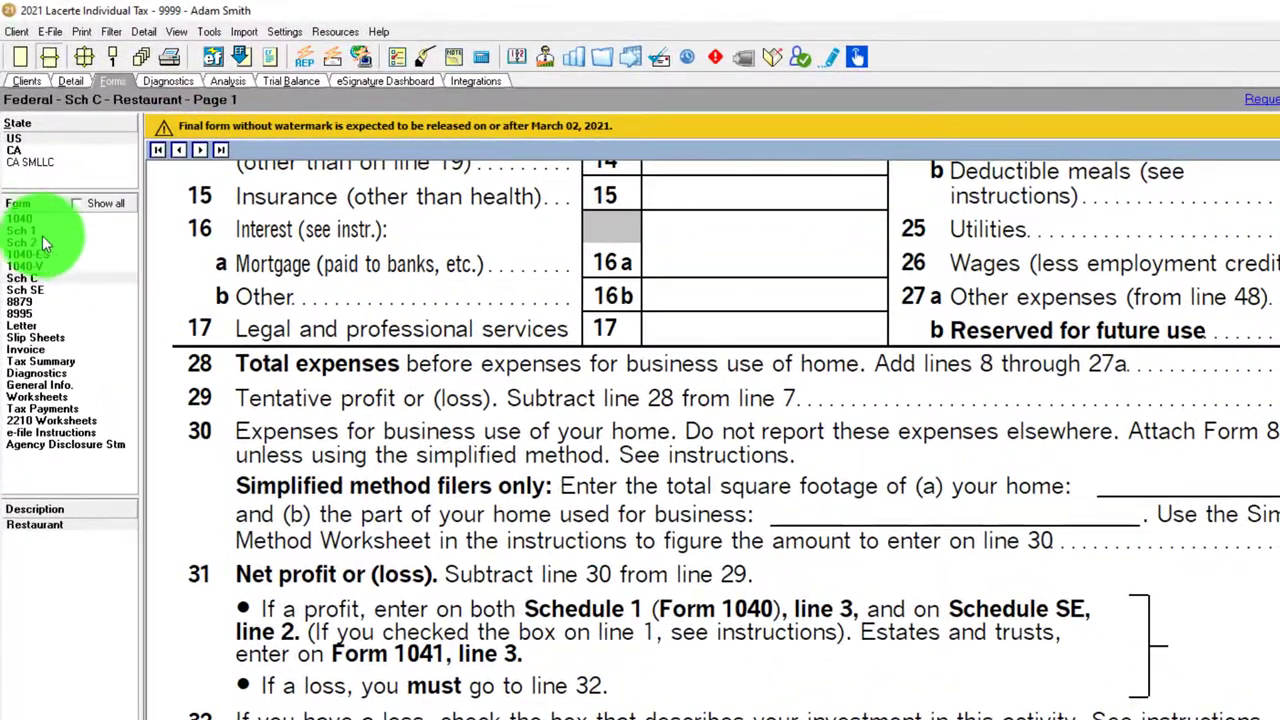
Review the additional income lines in Part I of Schedule 1 and return to Form 1040.
click(42, 233)
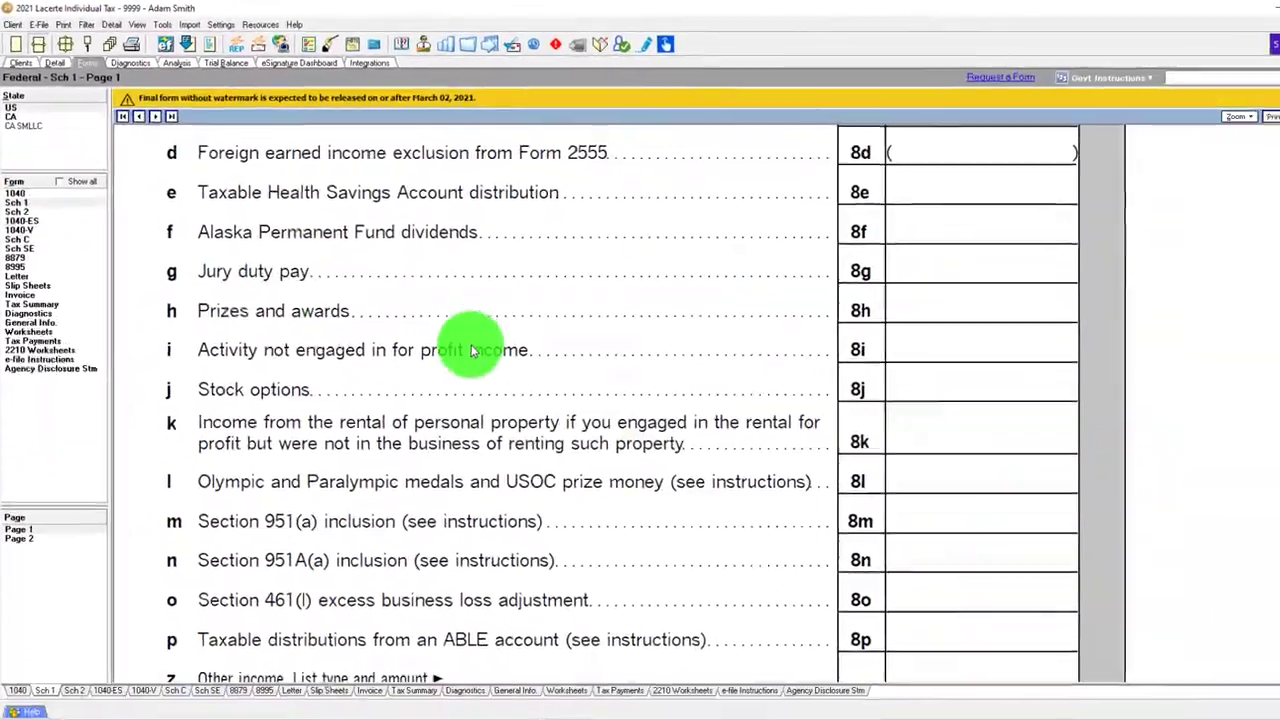
scroll(408, 340, up, 3)
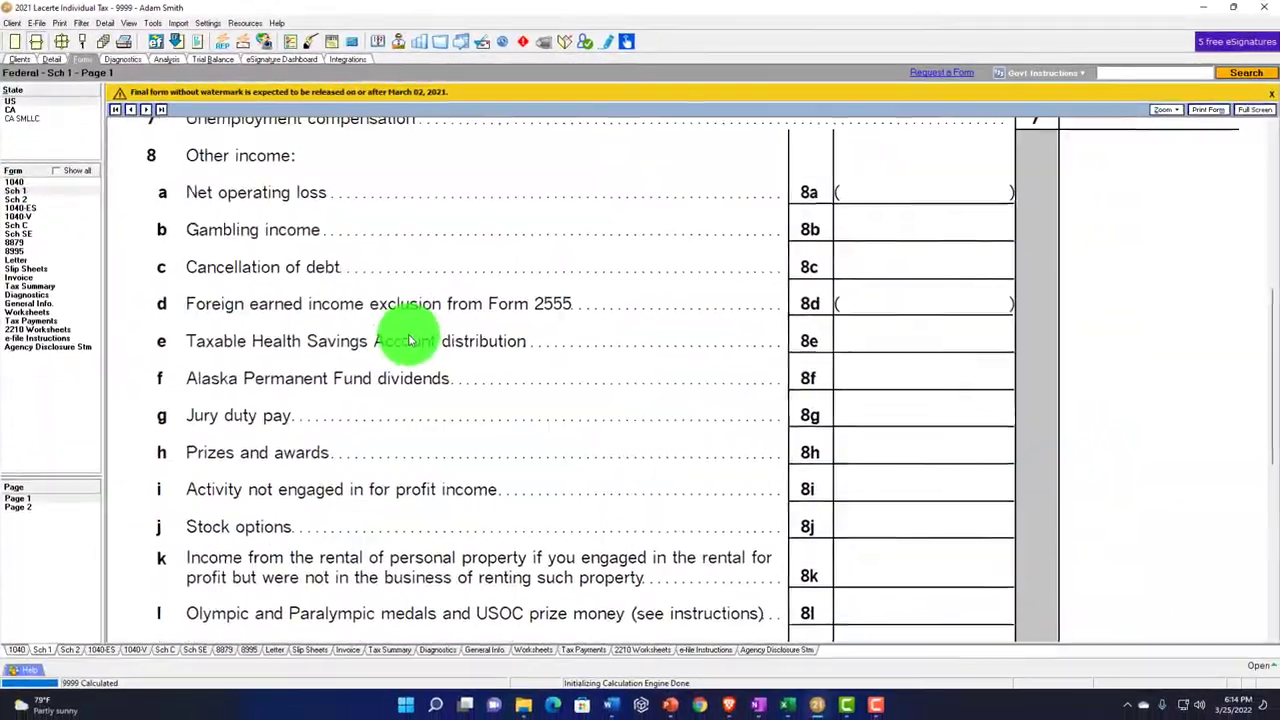
scroll(408, 340, up, 5)
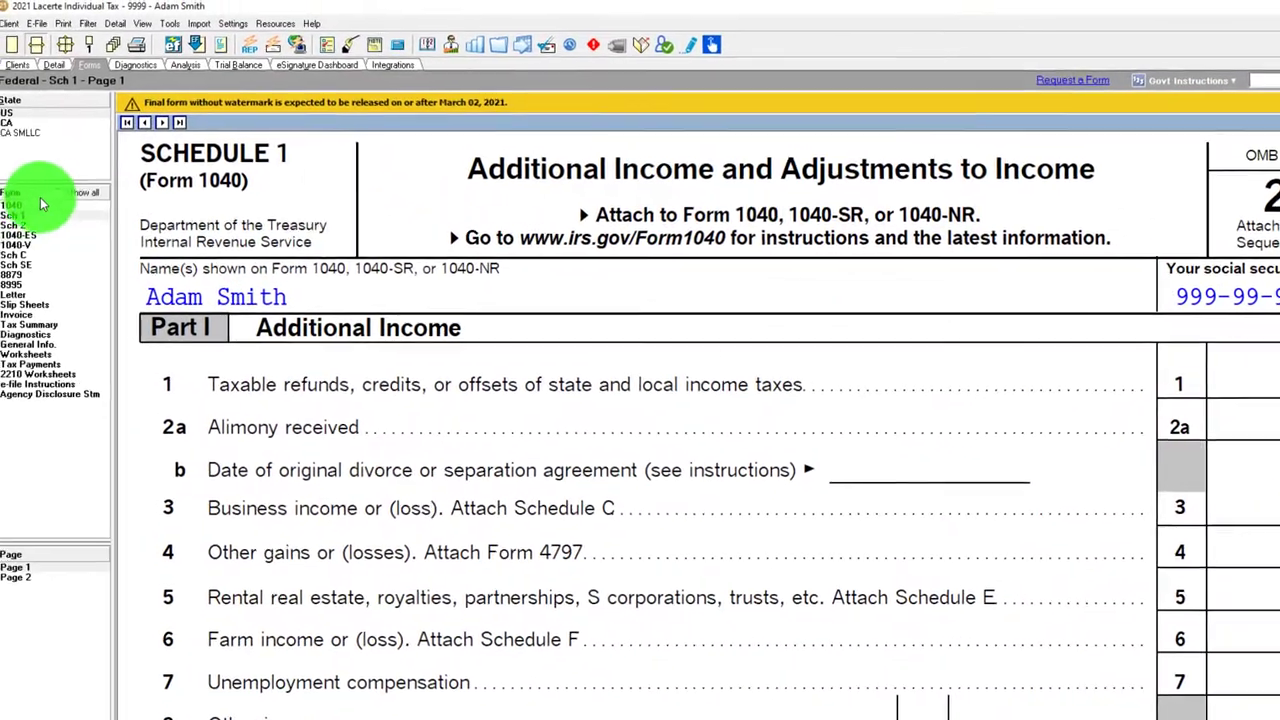
click(42, 204)
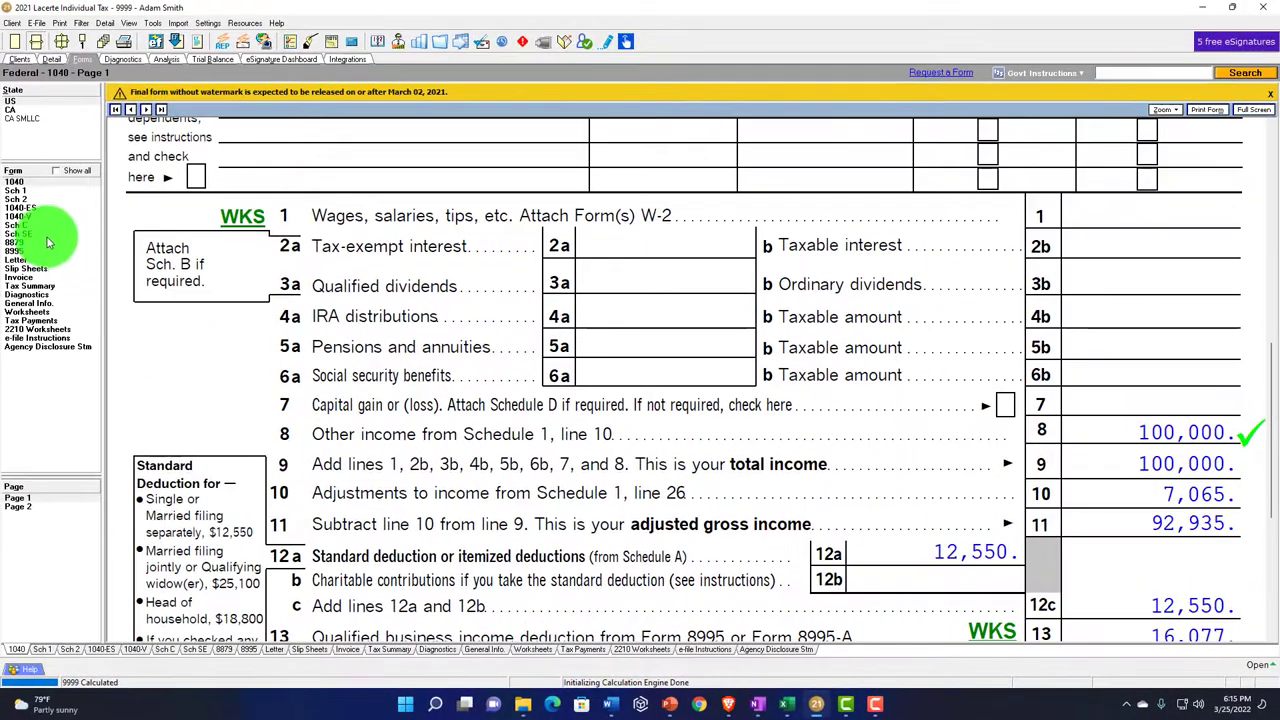
Open Schedule SE and examine the self-employment tax calculation from net profit to the one-half deduction on line 13.
click(47, 238)
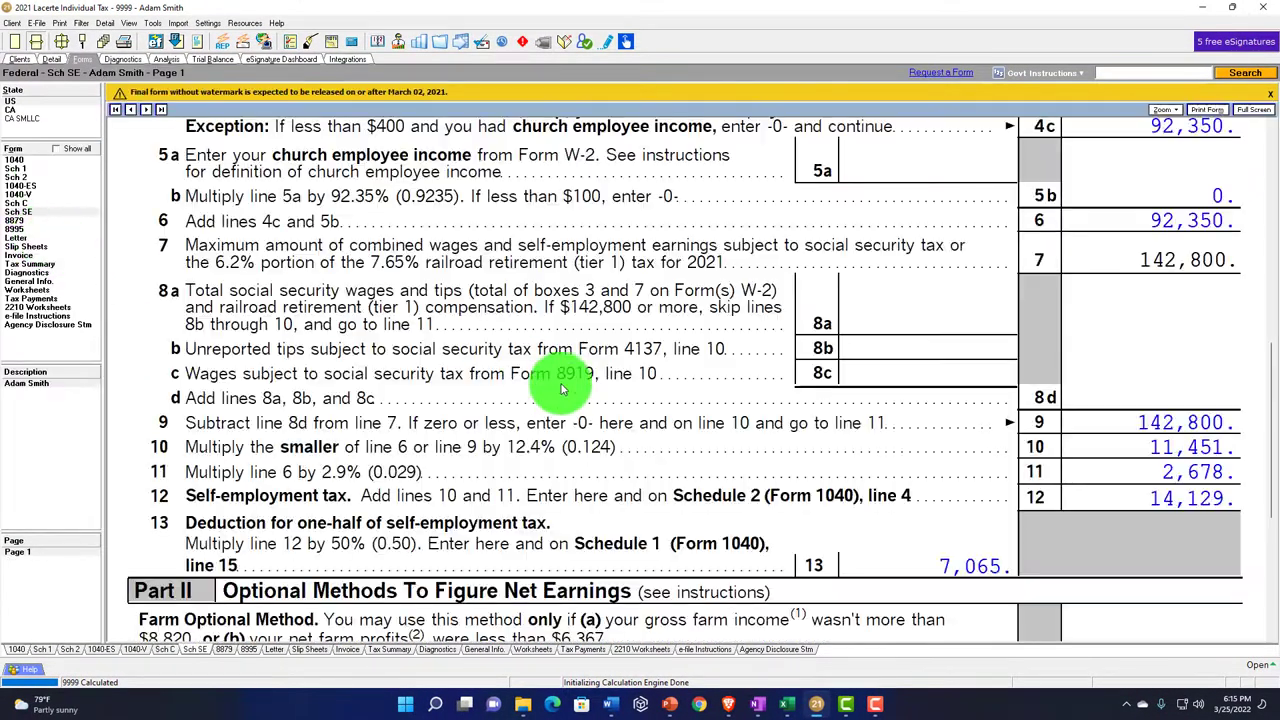
scroll(570, 385, up, 10)
scroll(587, 390, up, 2)
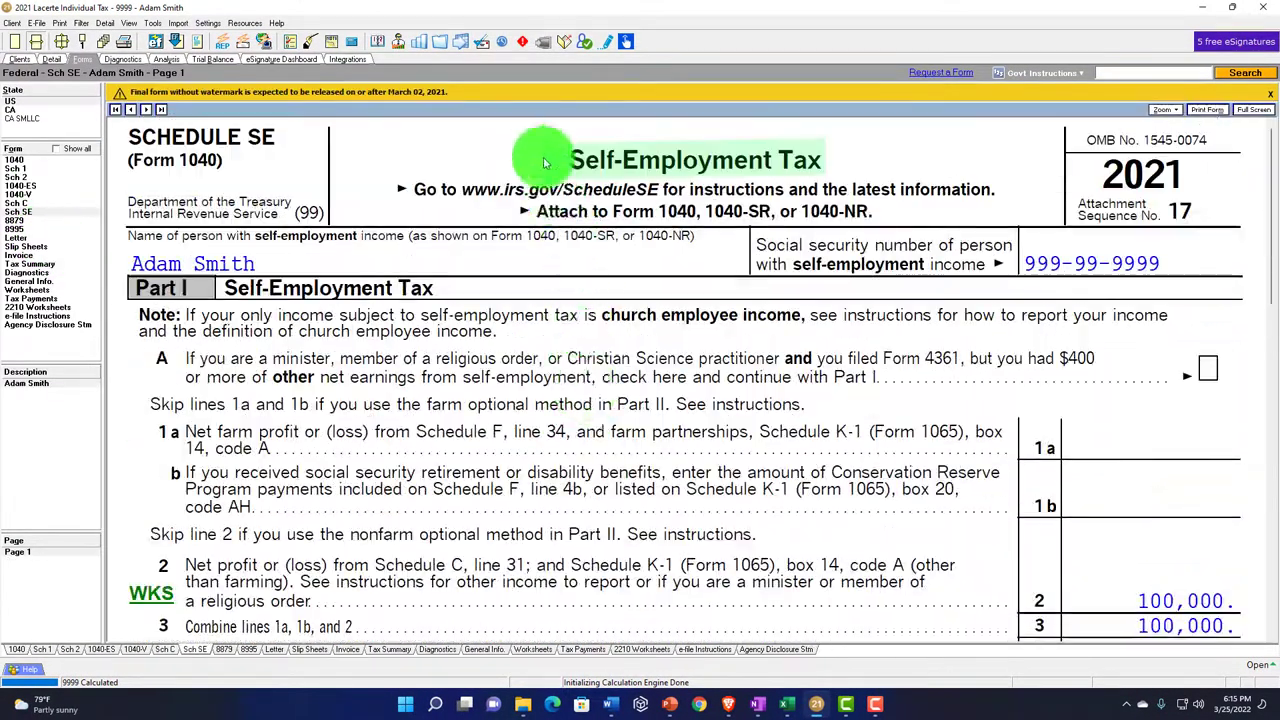
scroll(605, 430, down, 9)
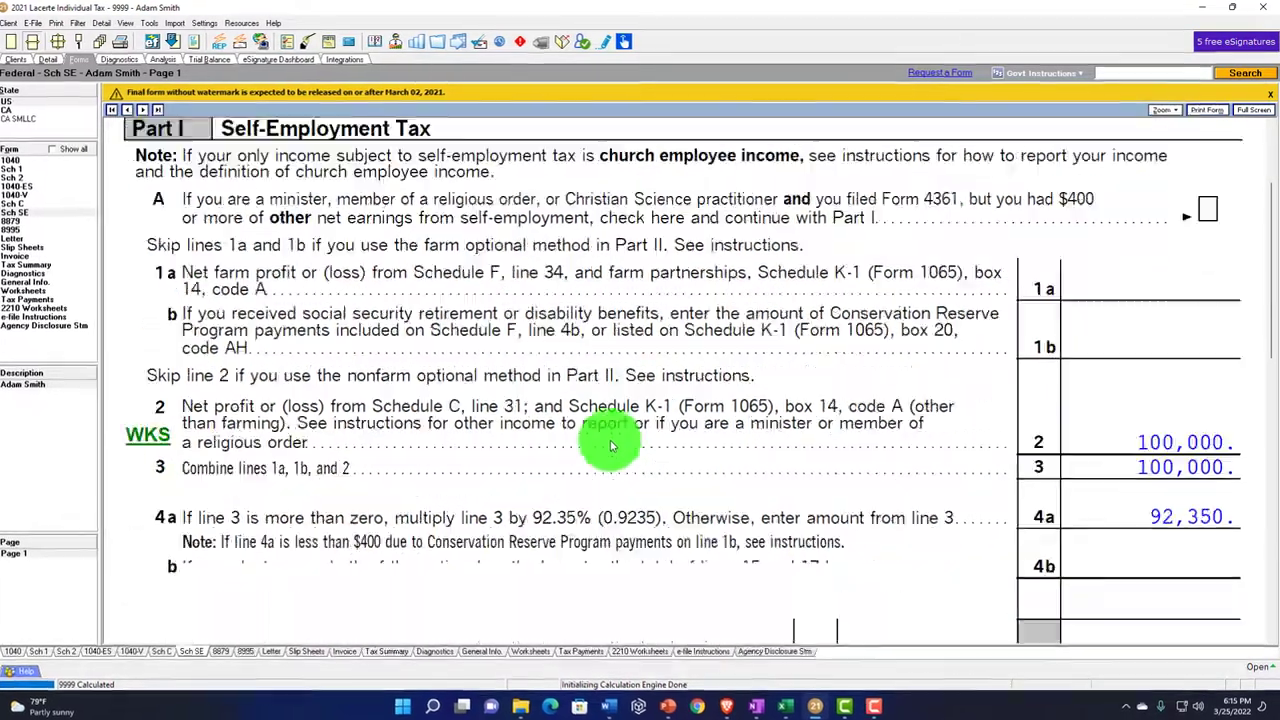
scroll(592, 455, down, 5)
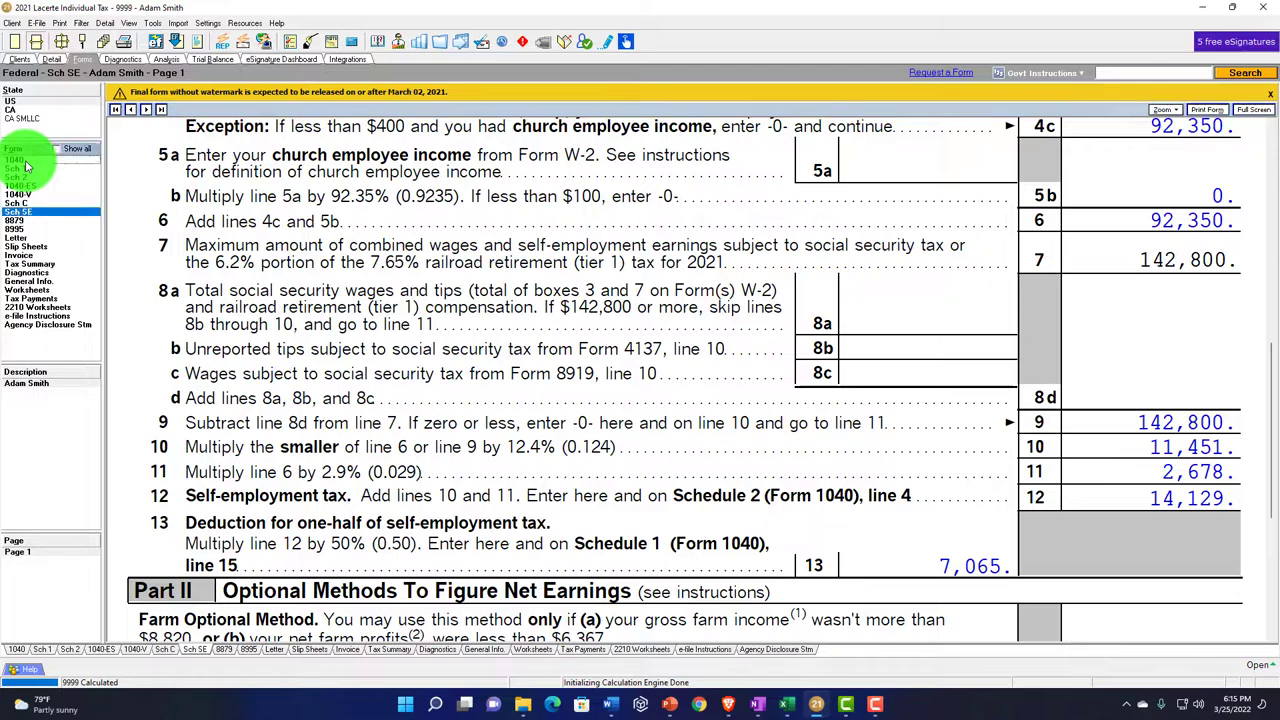
Open page 2 of Form 1040 and examine the self-employment tax in other taxes on line 23 and total tax.
click(27, 164)
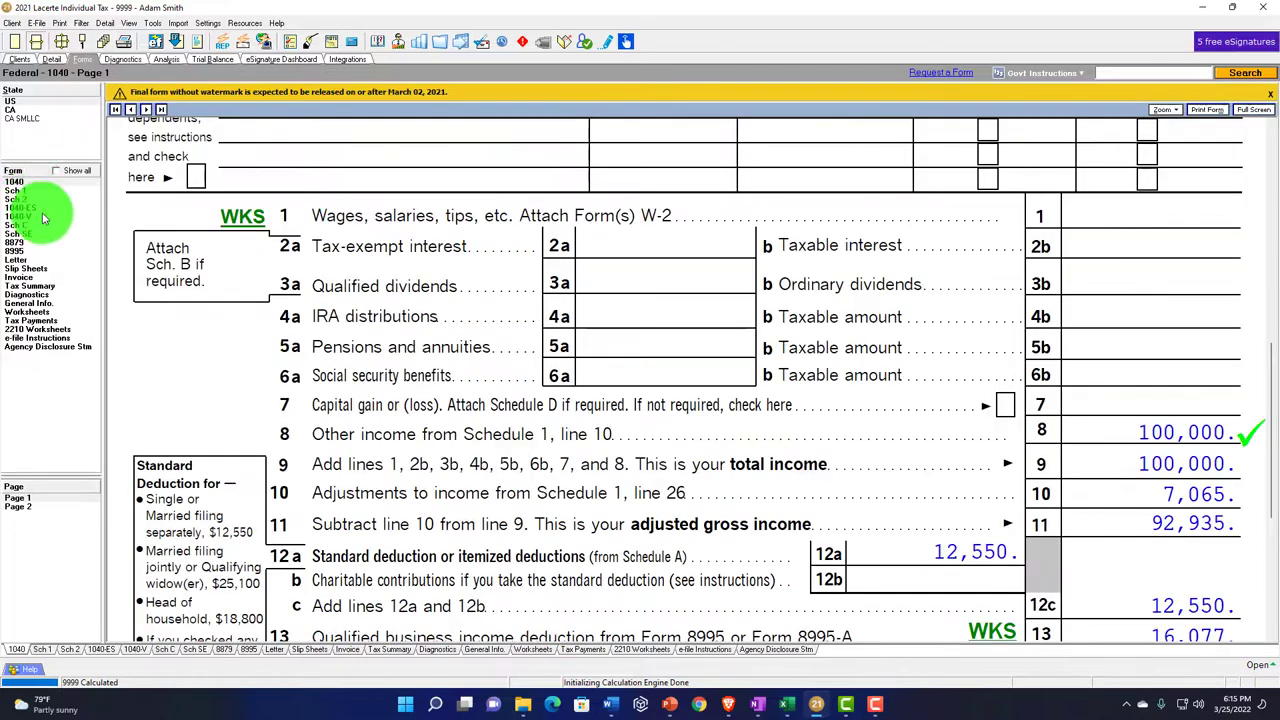
click(33, 507)
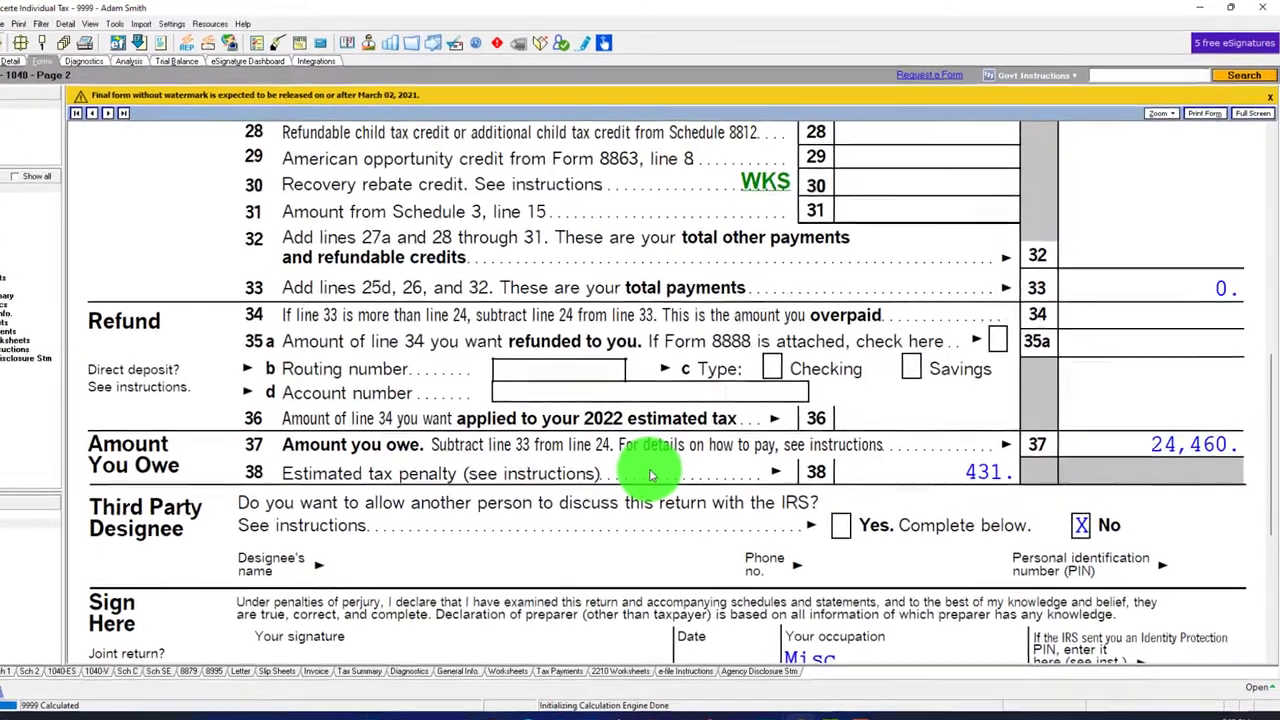
scroll(615, 495, up, 5)
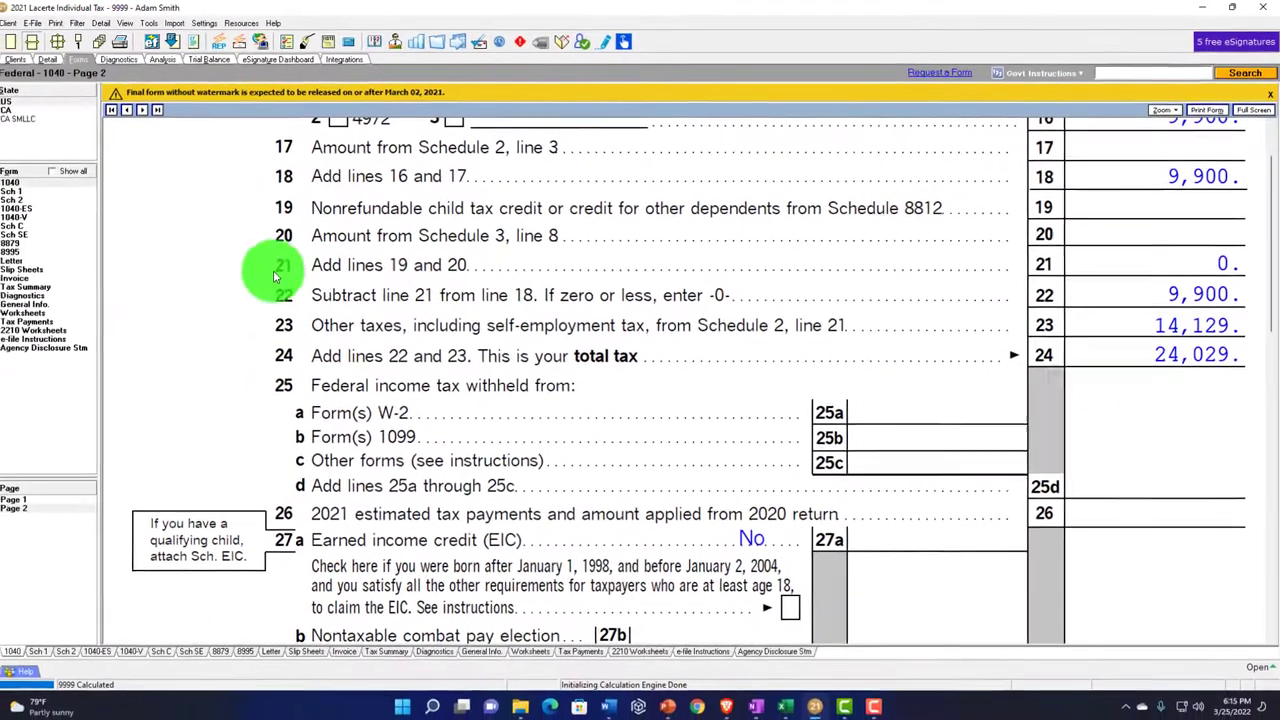
Trace the one-half self-employment tax deduction from Schedule SE to page 2 of Schedule 1 and tick off line 15.
click(38, 234)
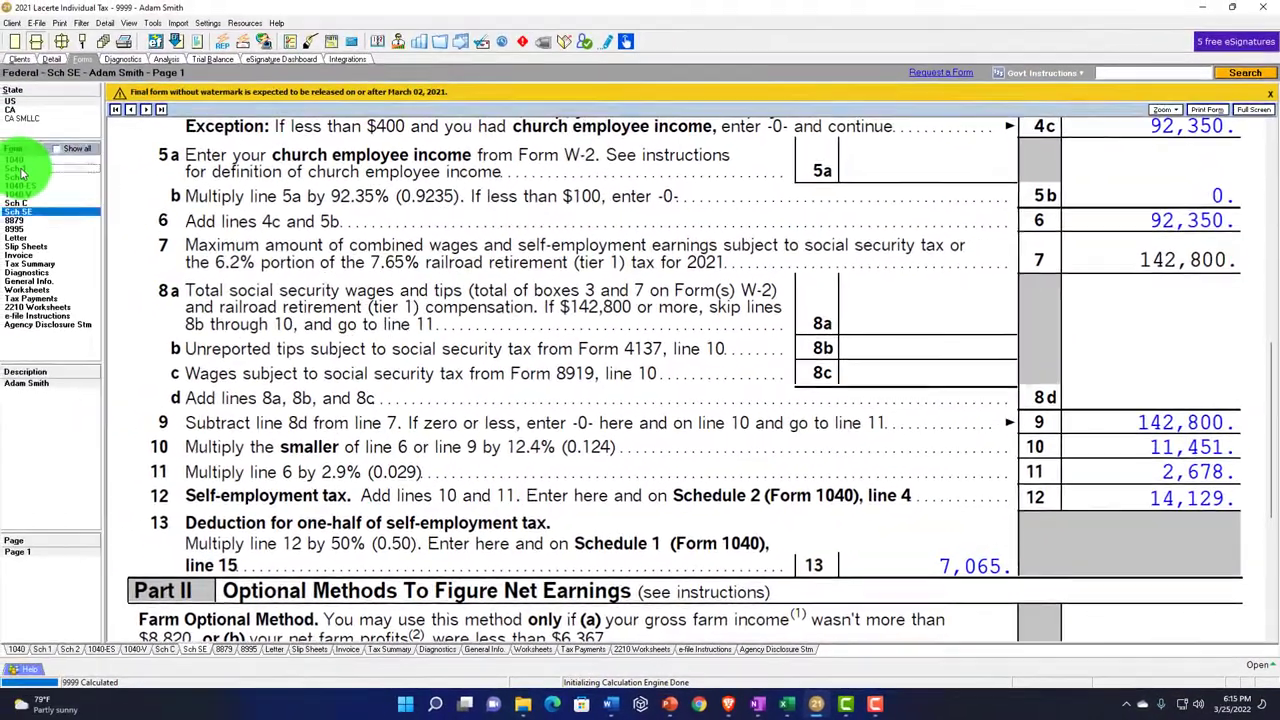
click(22, 172)
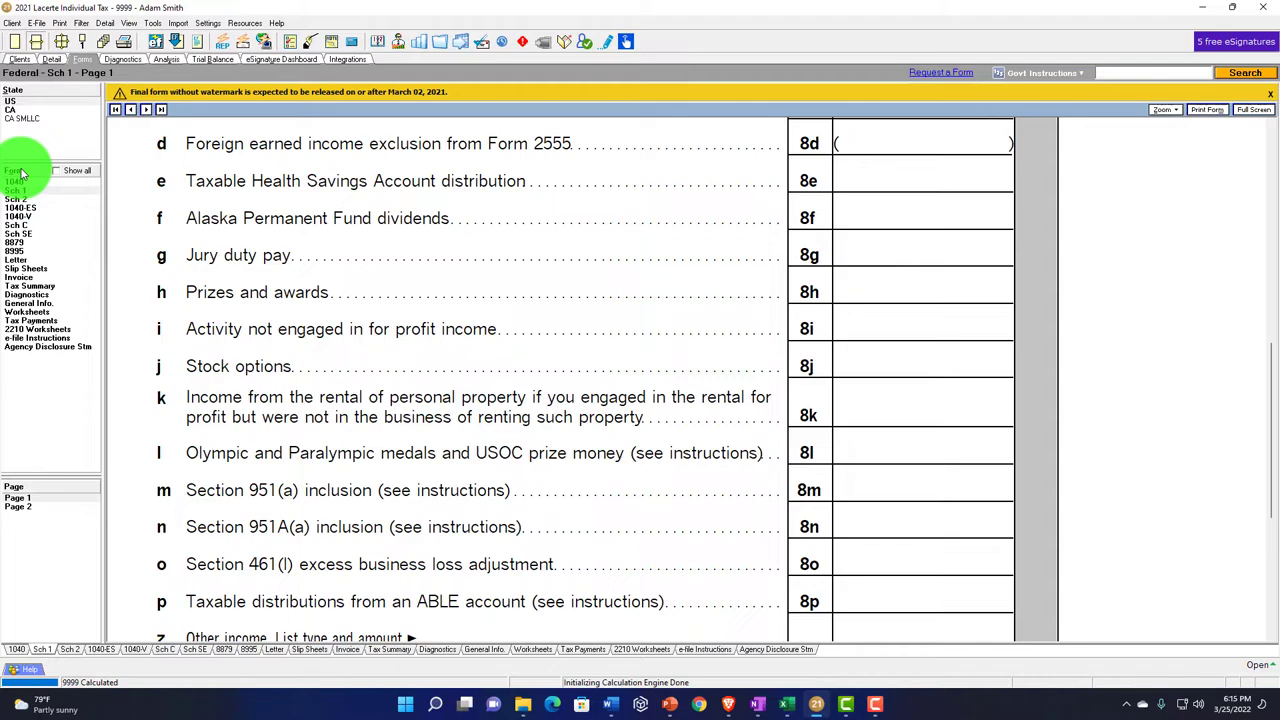
click(40, 510)
scroll(311, 486, up, 10)
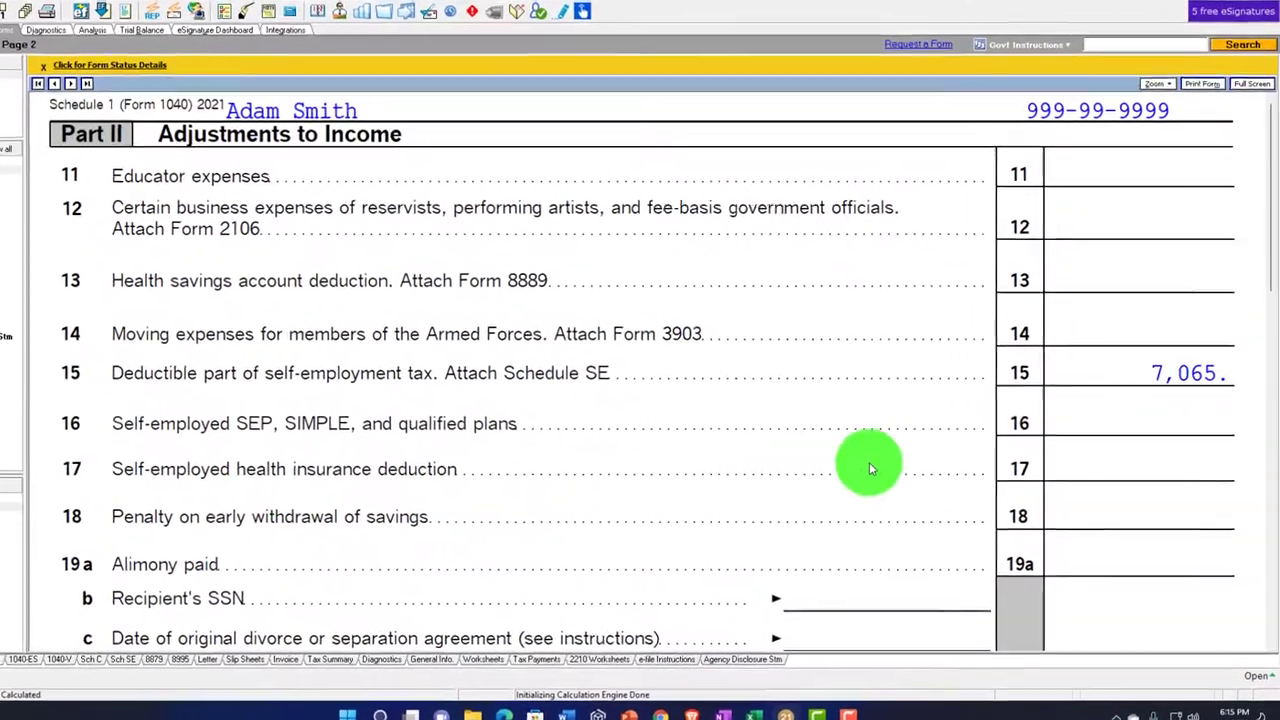
click(1107, 362)
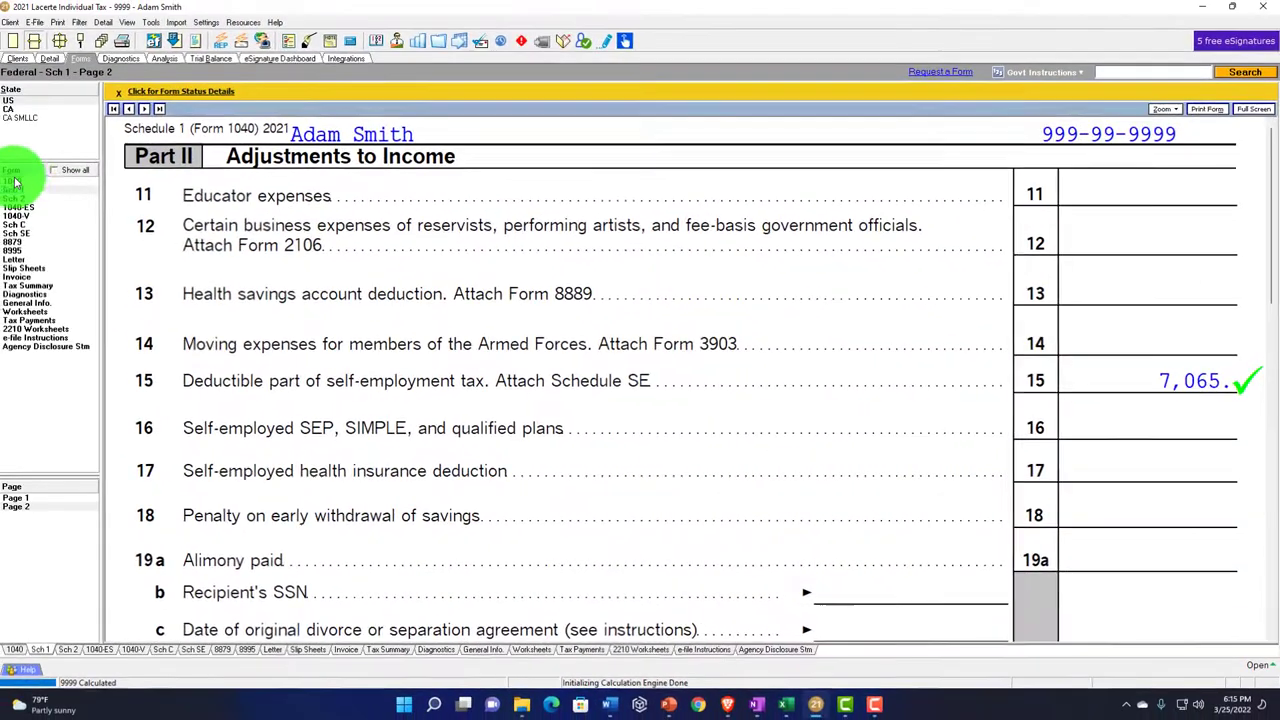
Tick off lines 10 and 11 on page 1 of Form 1040 and review the deductions down to taxable income.
click(17, 183)
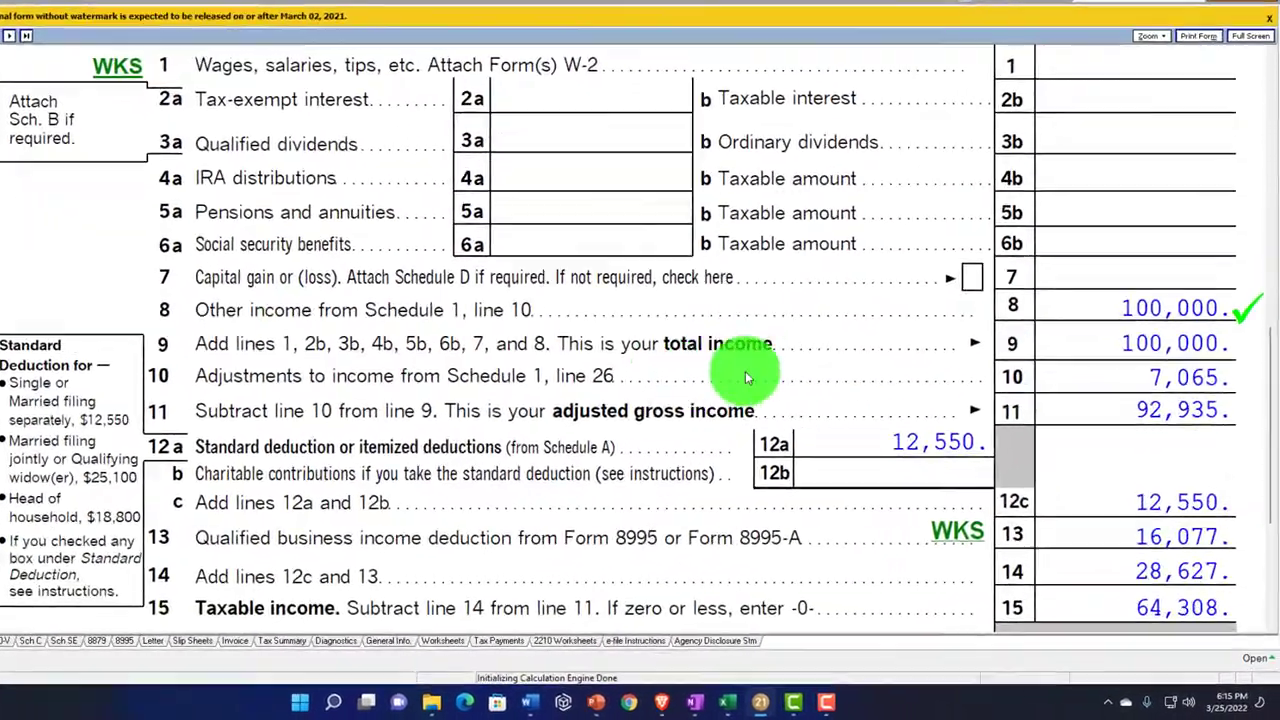
click(1115, 331)
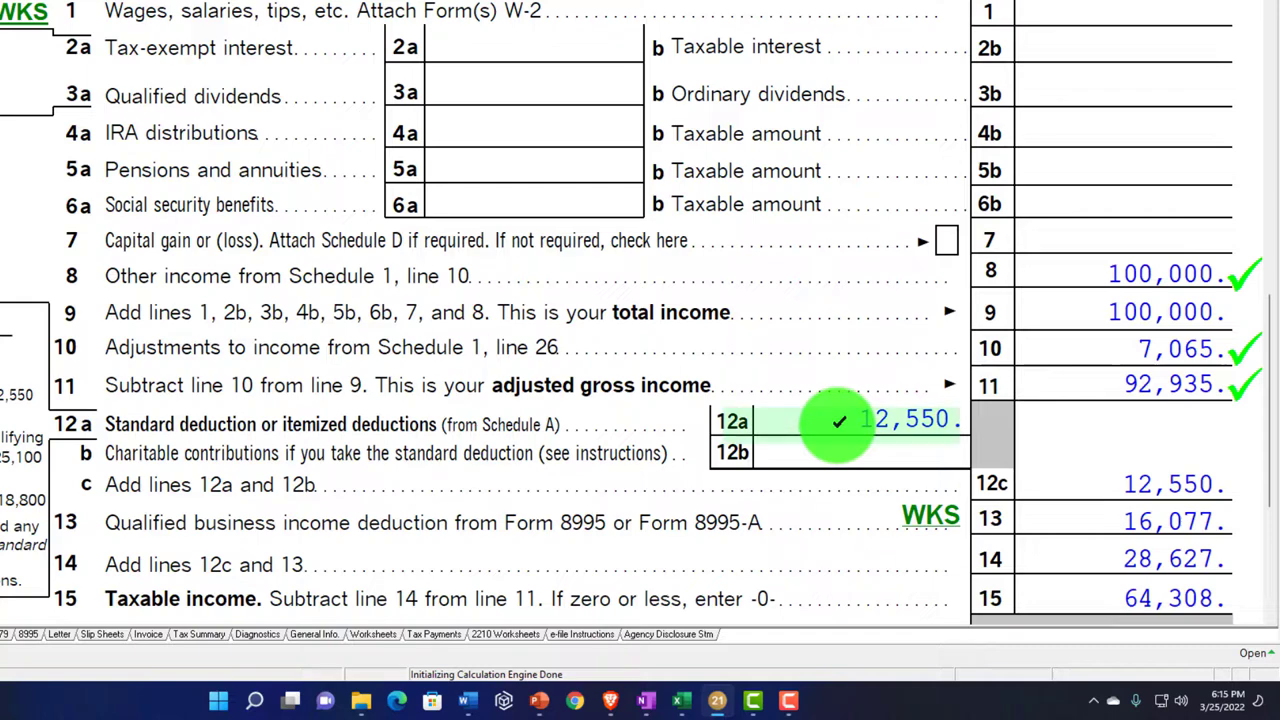
scroll(838, 421, down, 2)
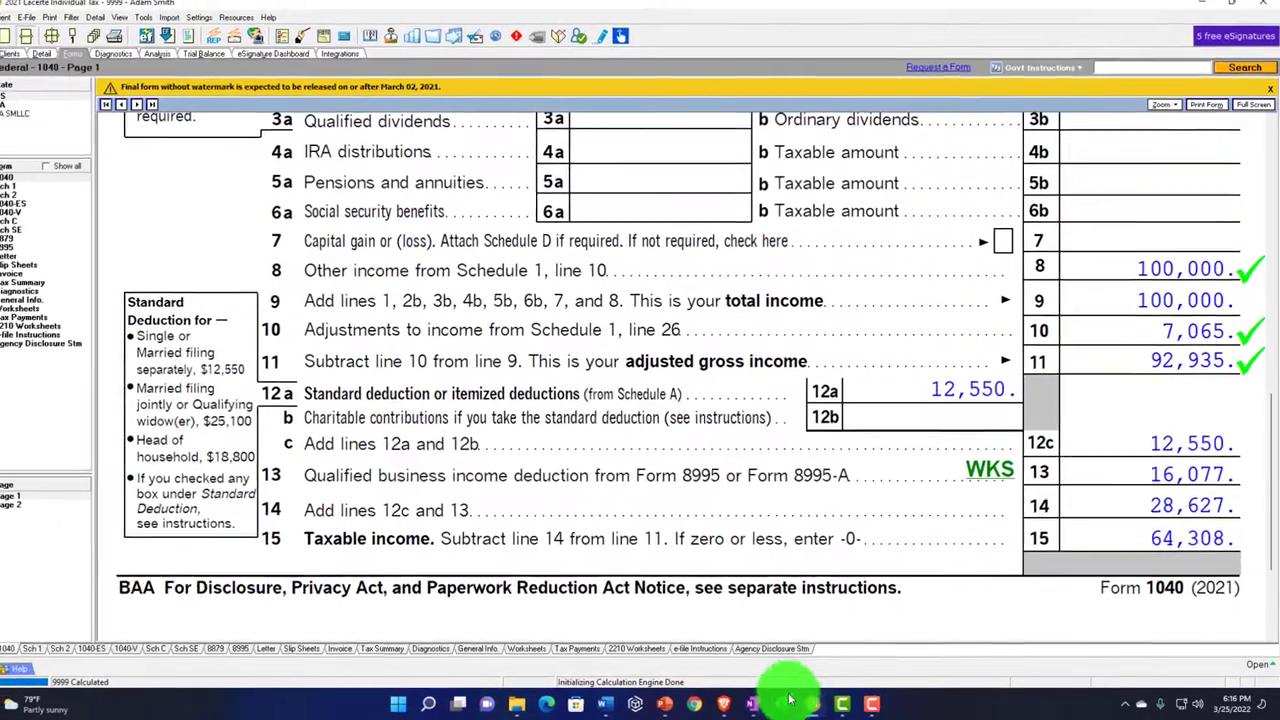
Switch to the Excel tax workbook and trace the income in Tax Formula F1040 to the Sch. C sheet's net income.
click(789, 700)
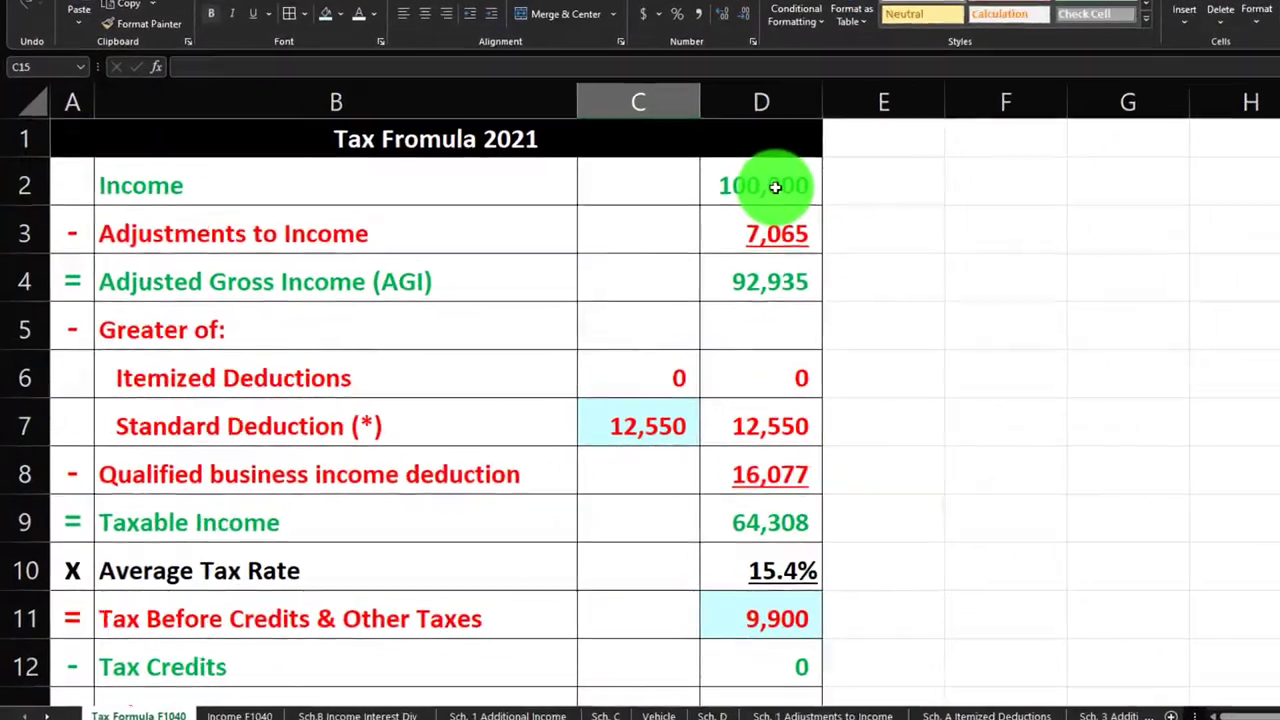
click(775, 187)
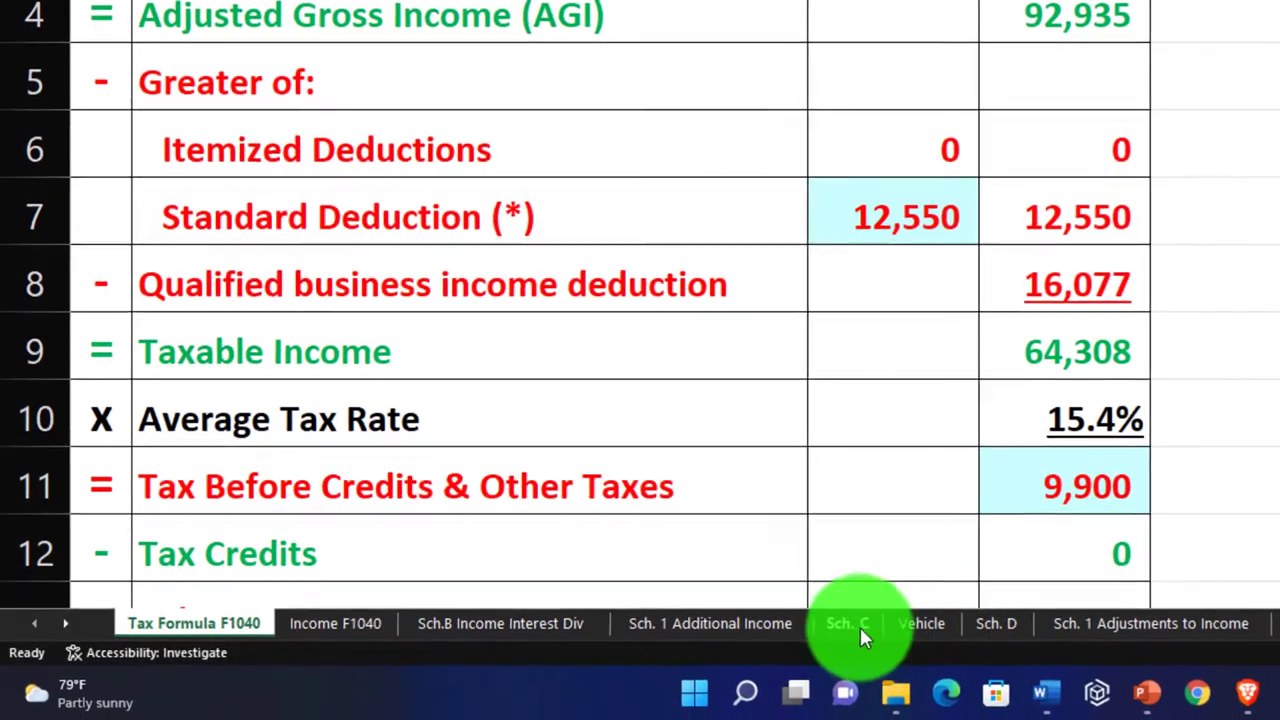
click(800, 628)
scroll(646, 491, up, 4)
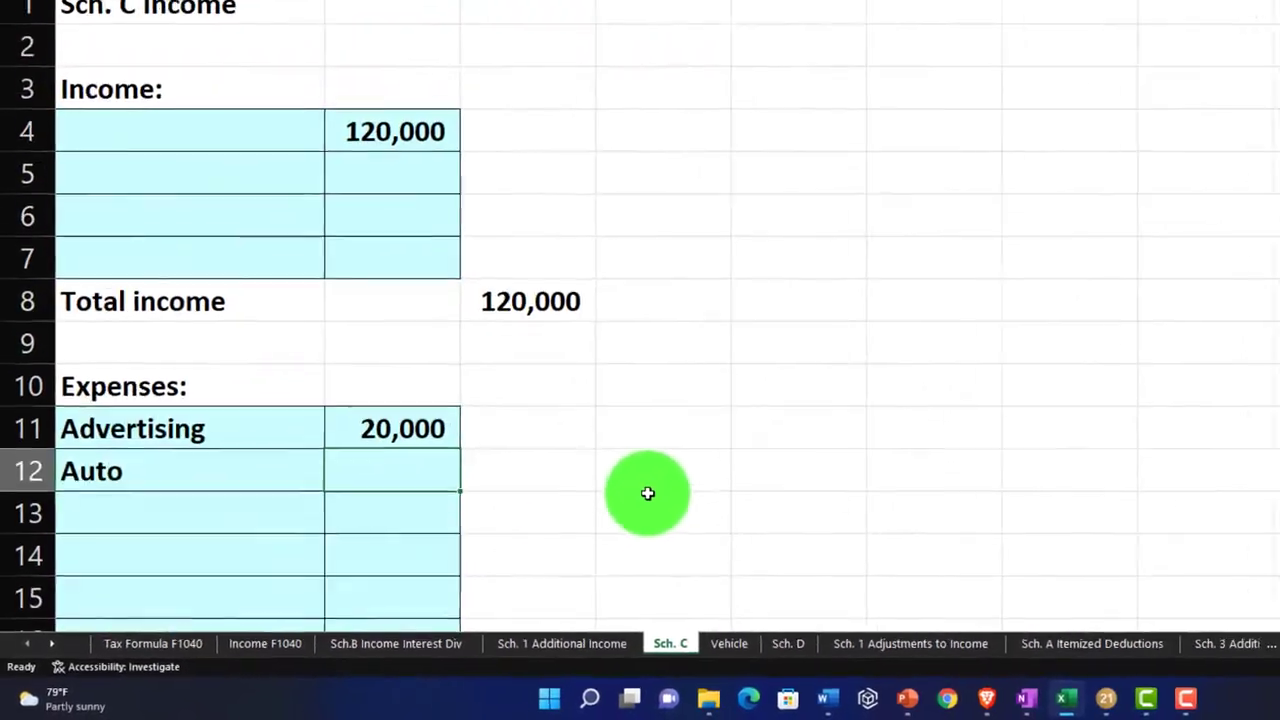
click(368, 192)
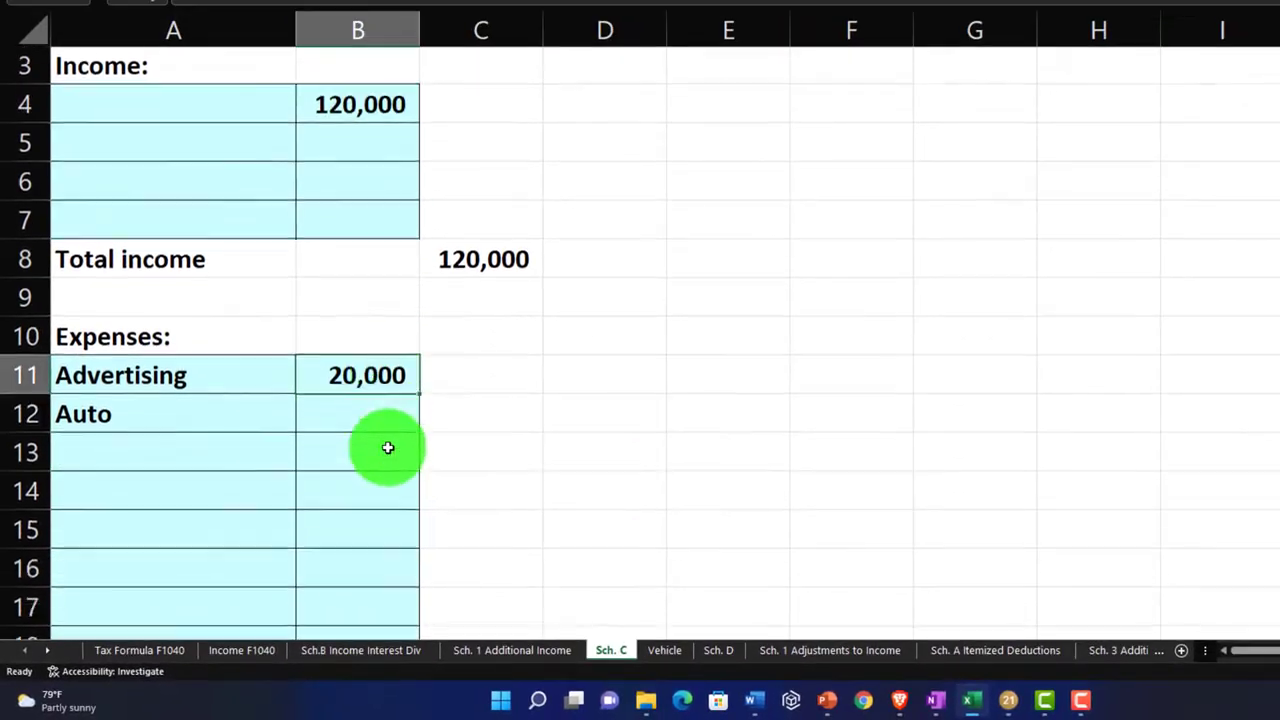
scroll(388, 448, down, 3)
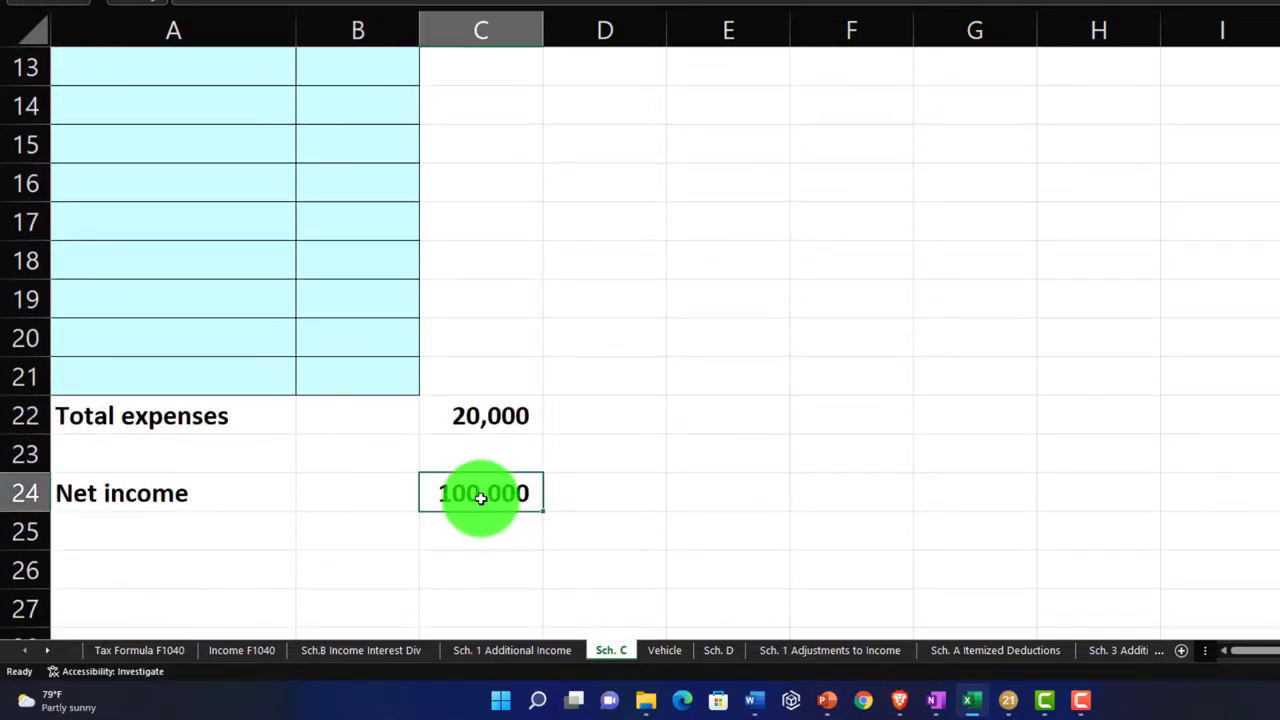
Trace Other Taxes in Tax Formula F1040 to the self-employment tax calculation in Sch. 3 Additional Taxes, and return to the formula sheet.
click(179, 645)
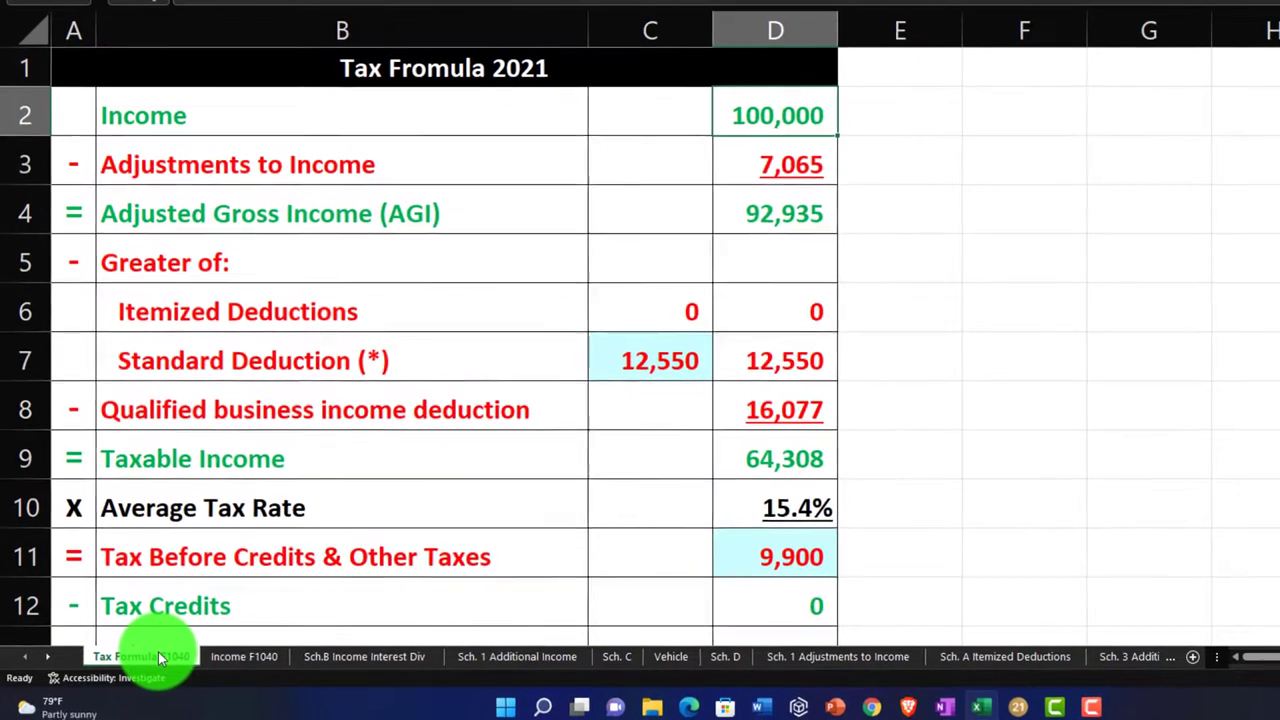
scroll(400, 590, down, 1)
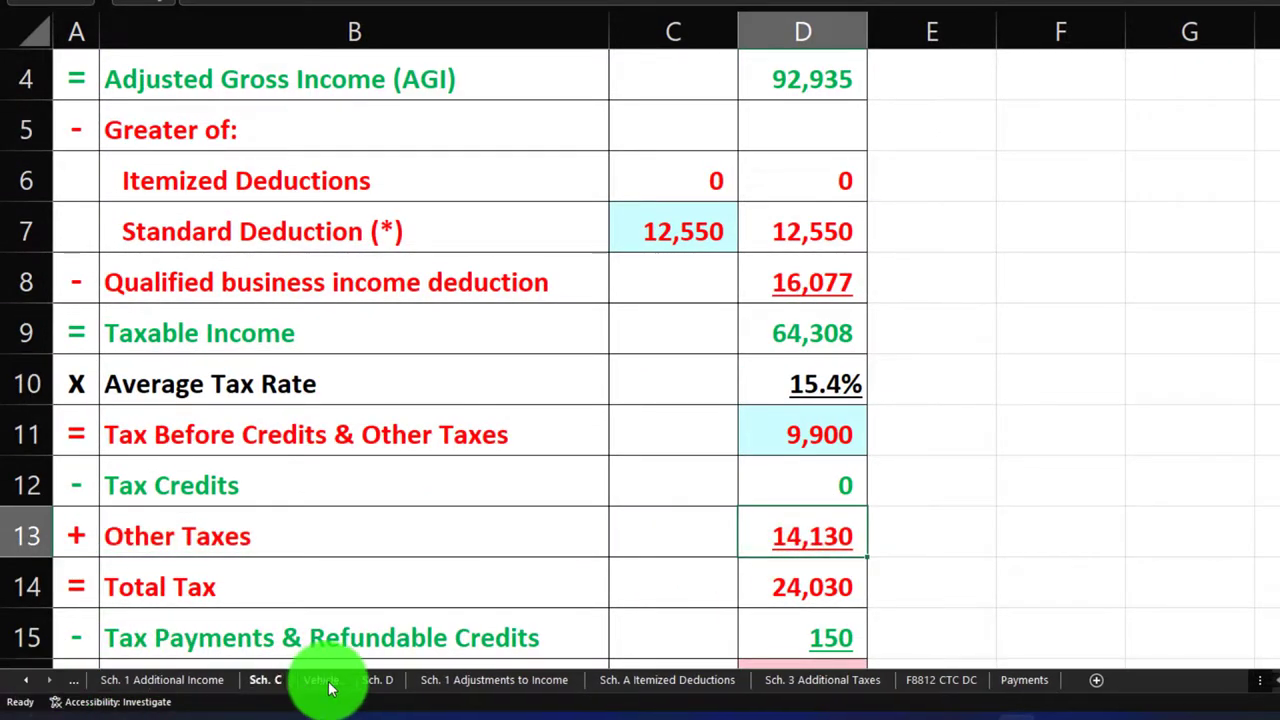
click(810, 688)
scroll(686, 543, up, 2)
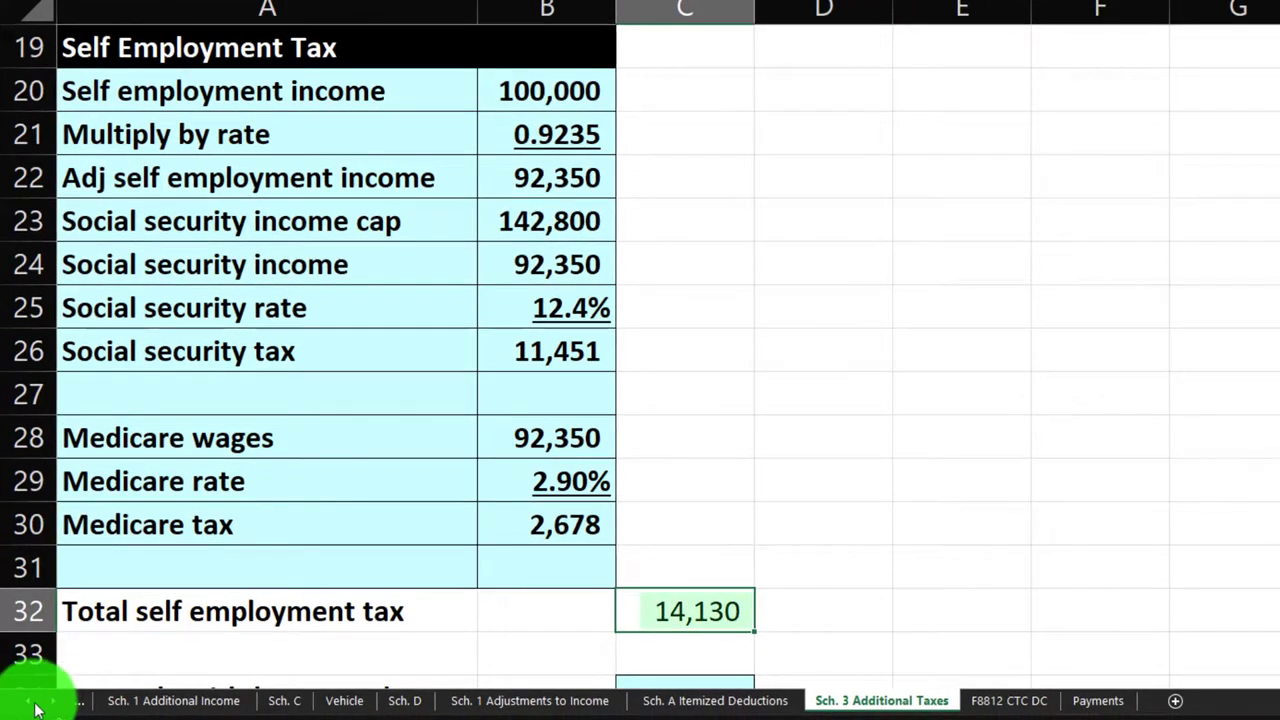
click(35, 706)
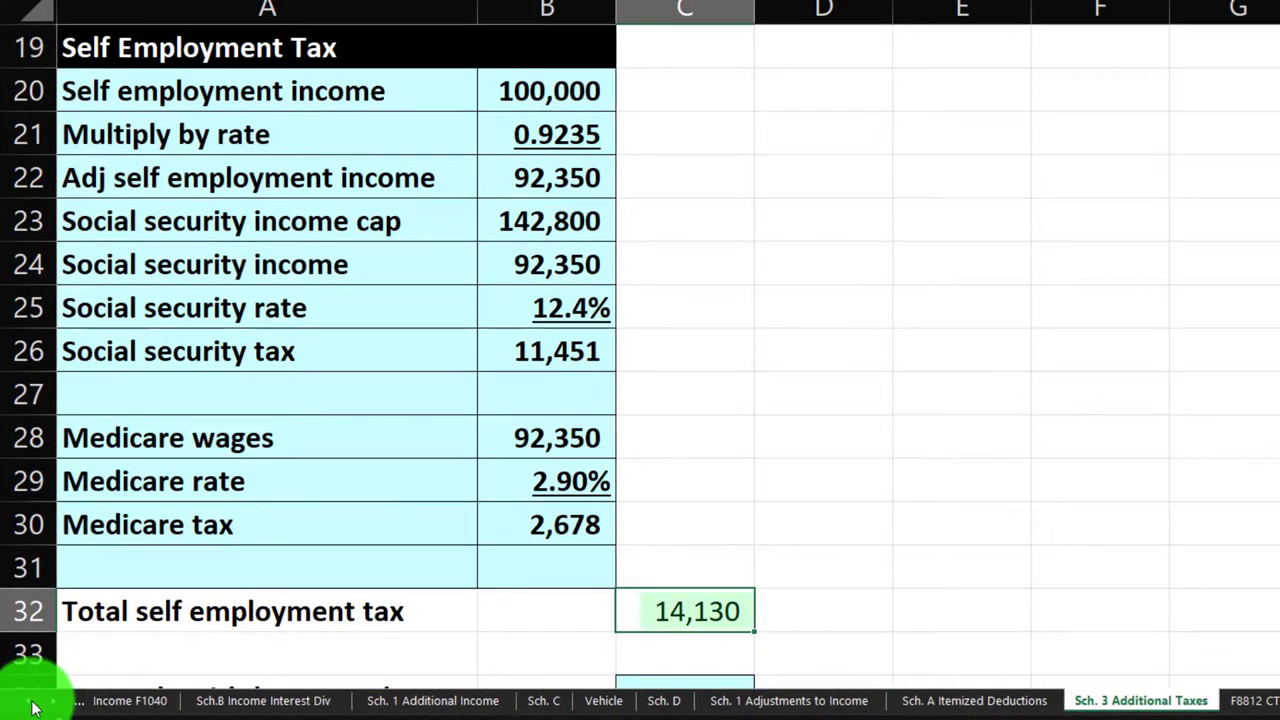
click(130, 703)
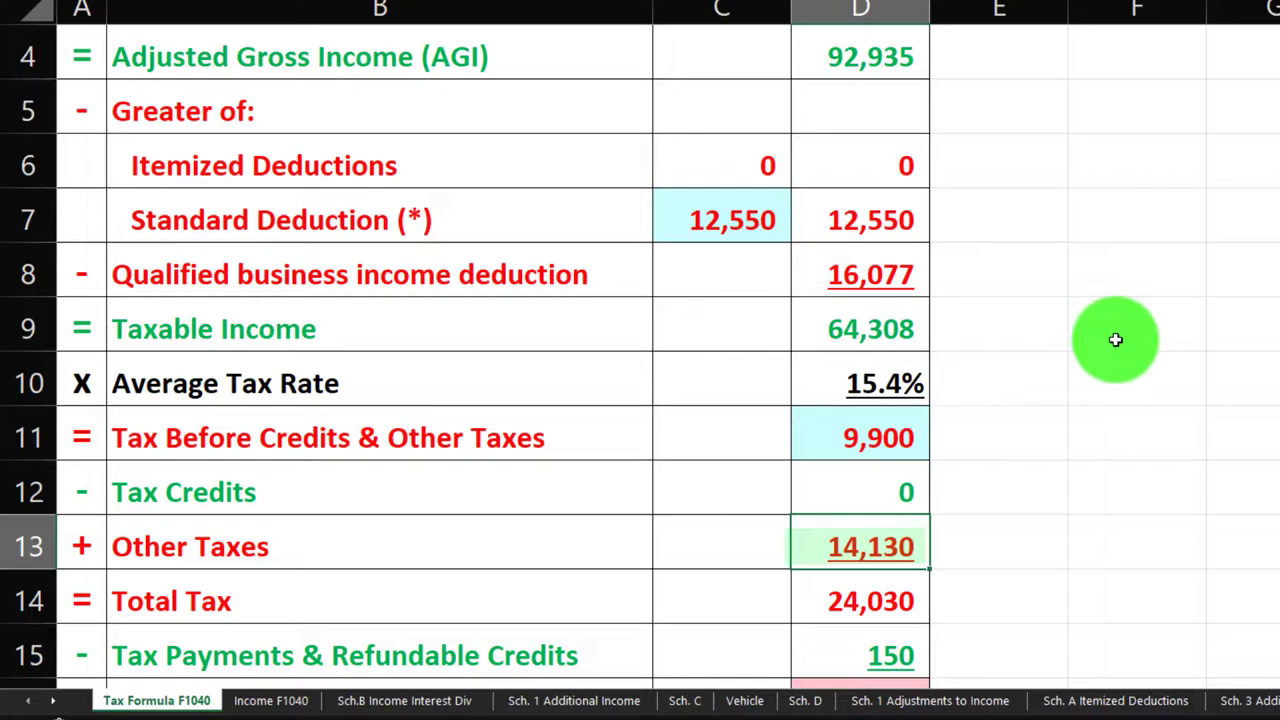
Trace Adjustments to Income in Tax Formula F1040 to the self-employment tax entry in Sch. 1 Adjustments to Income, and return to the formula sheet.
scroll(1150, 340, up, 1)
click(890, 172)
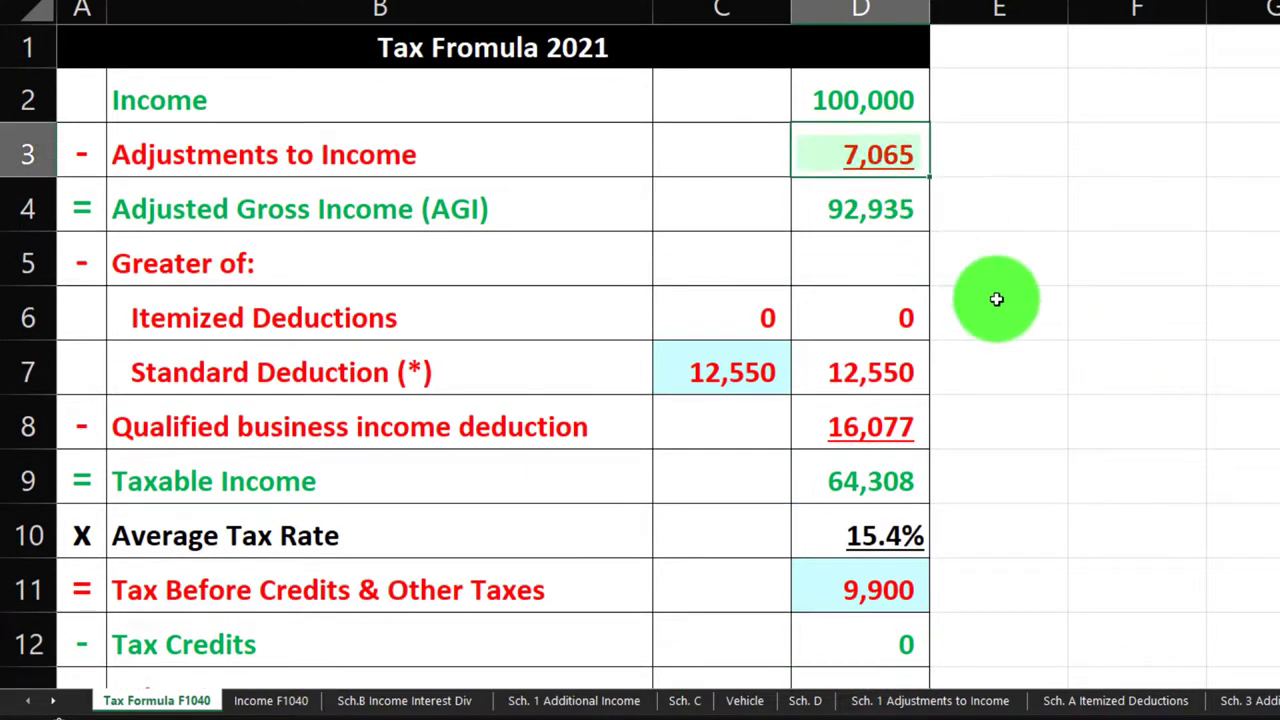
click(909, 703)
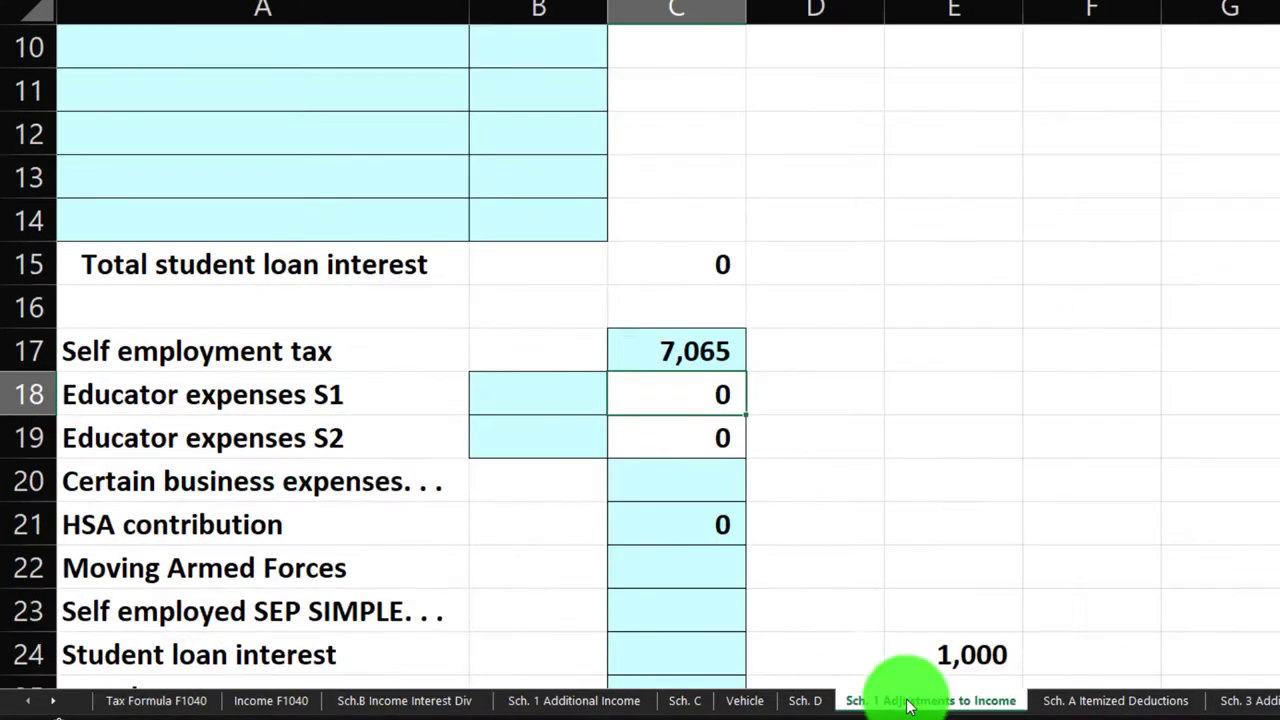
key(Down)
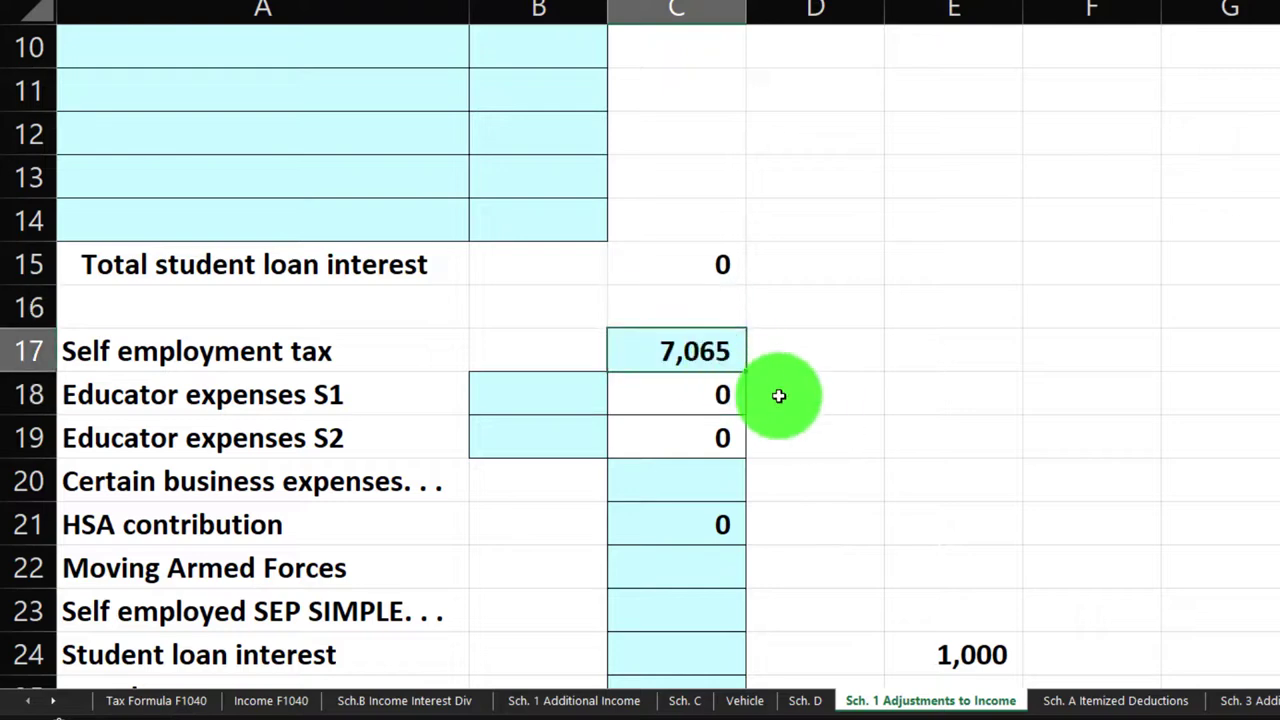
double_click(717, 350)
key(Return)
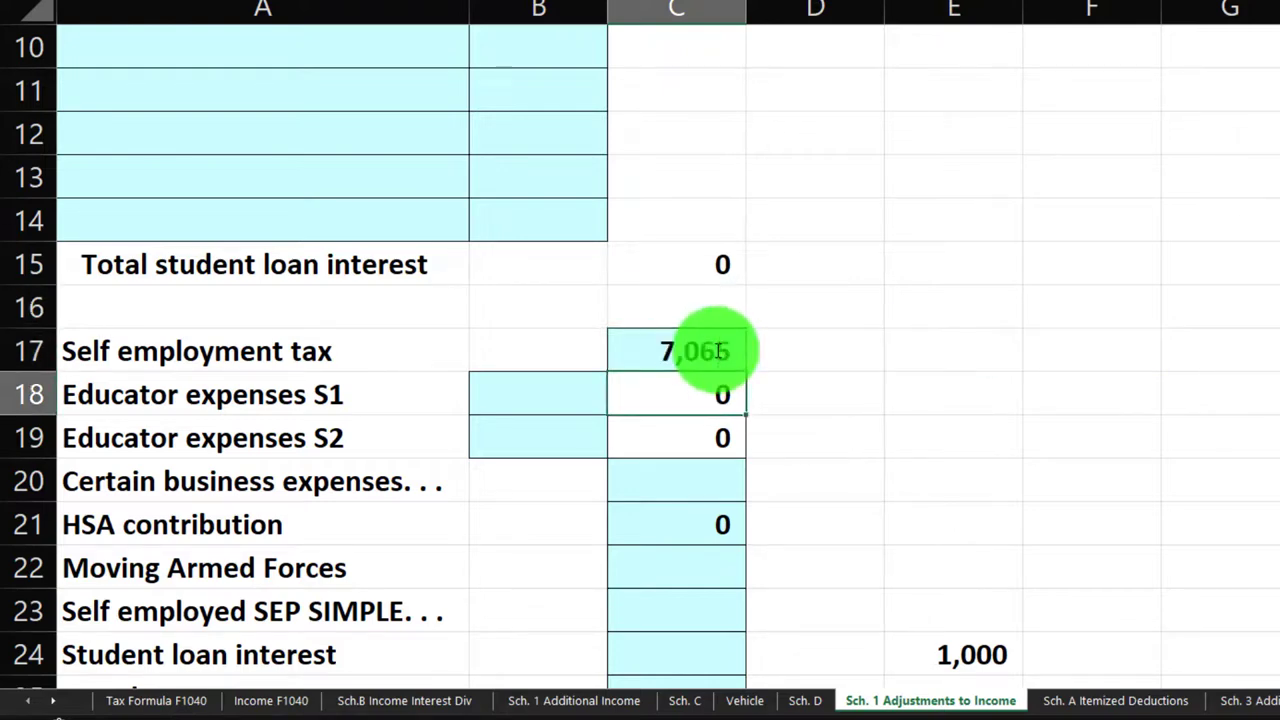
click(180, 703)
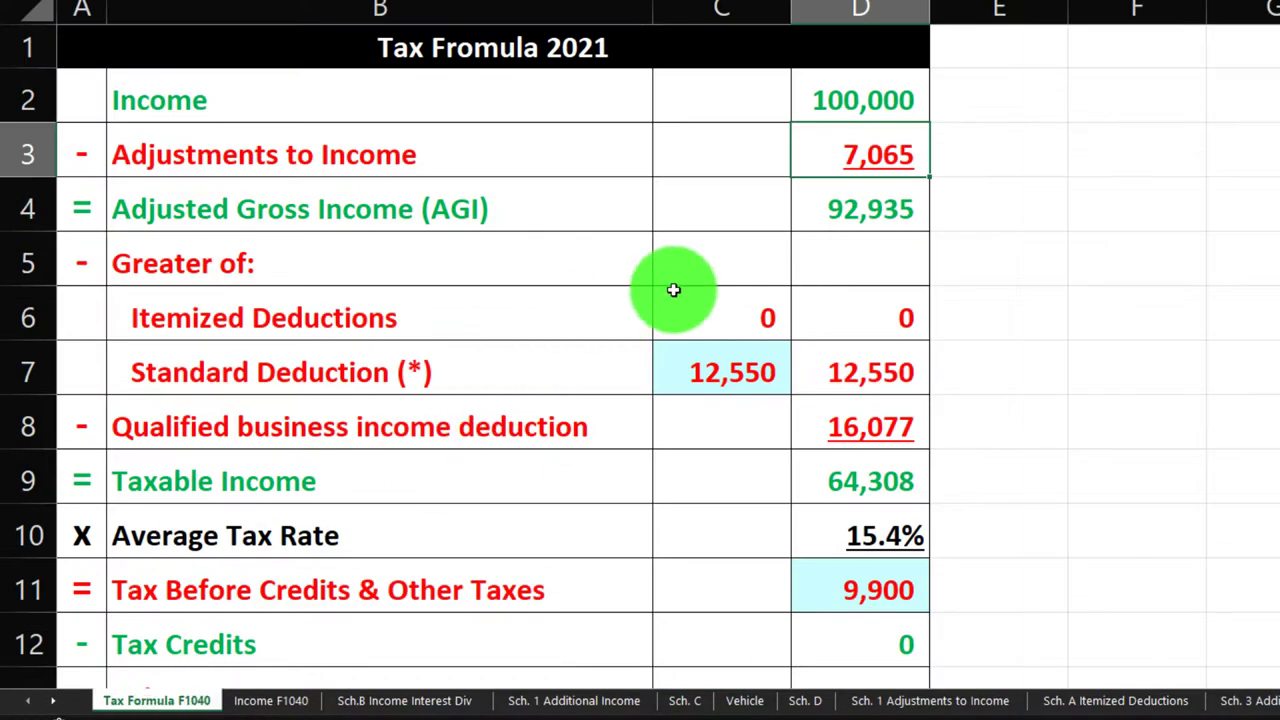
Compare the workbook's AGI, deductions and taxable income with page 1 of Form 1040 in Lacerte, and tick off line 15.
click(838, 218)
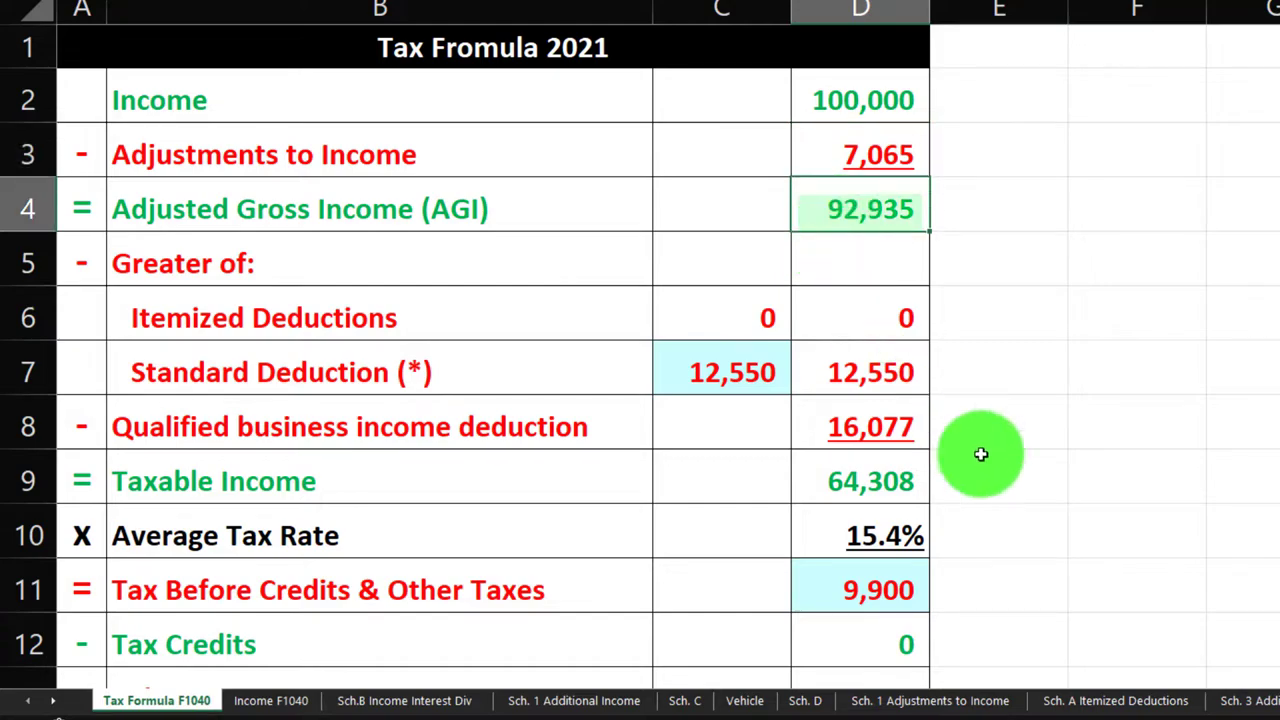
click(885, 714)
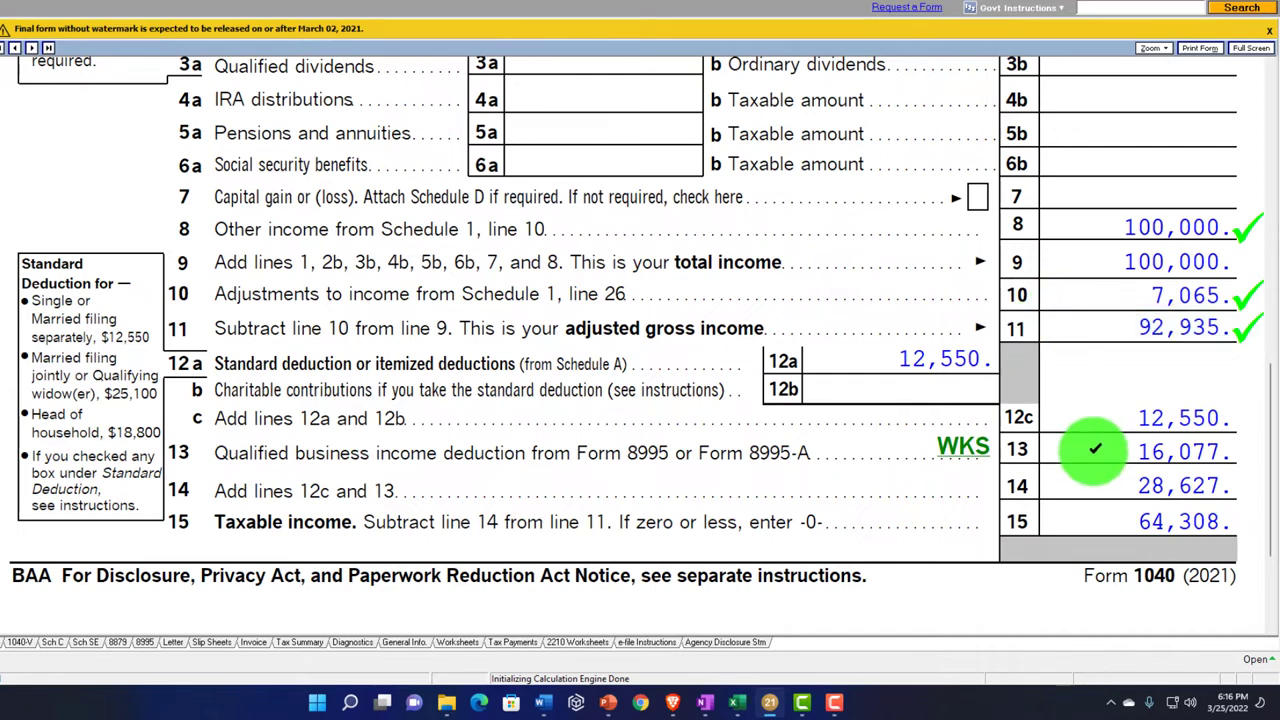
click(740, 700)
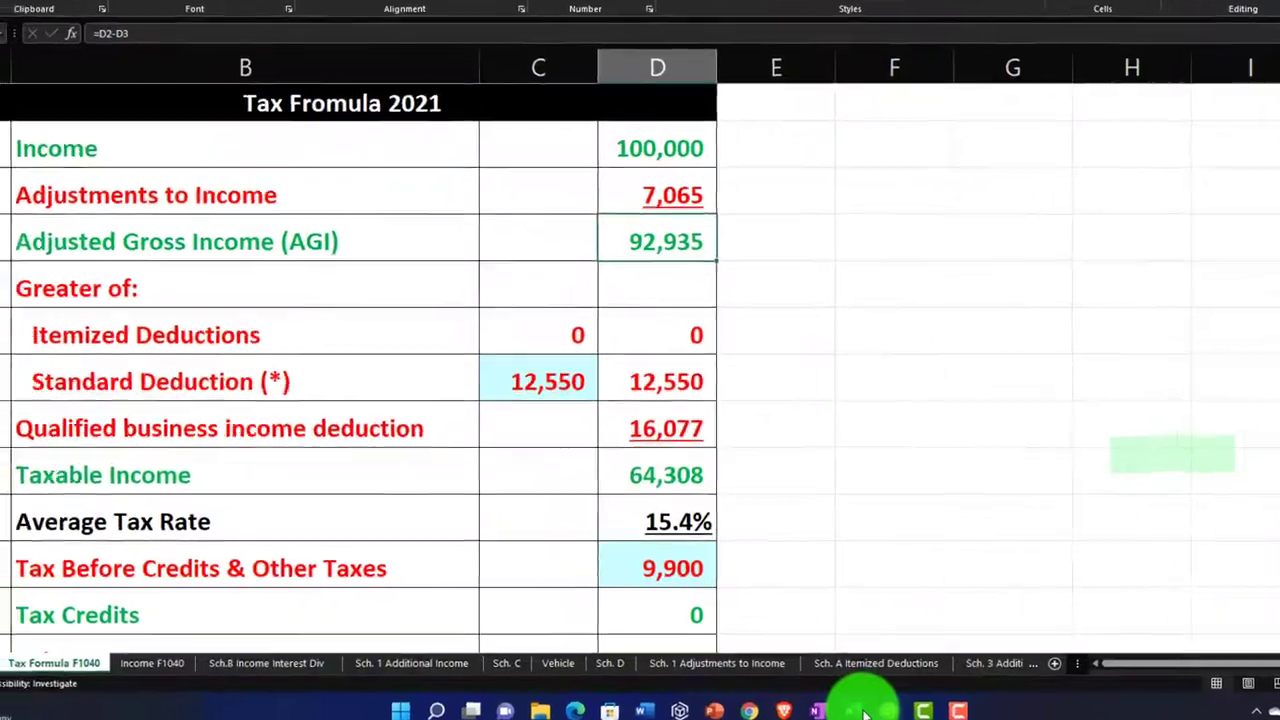
key(Down)
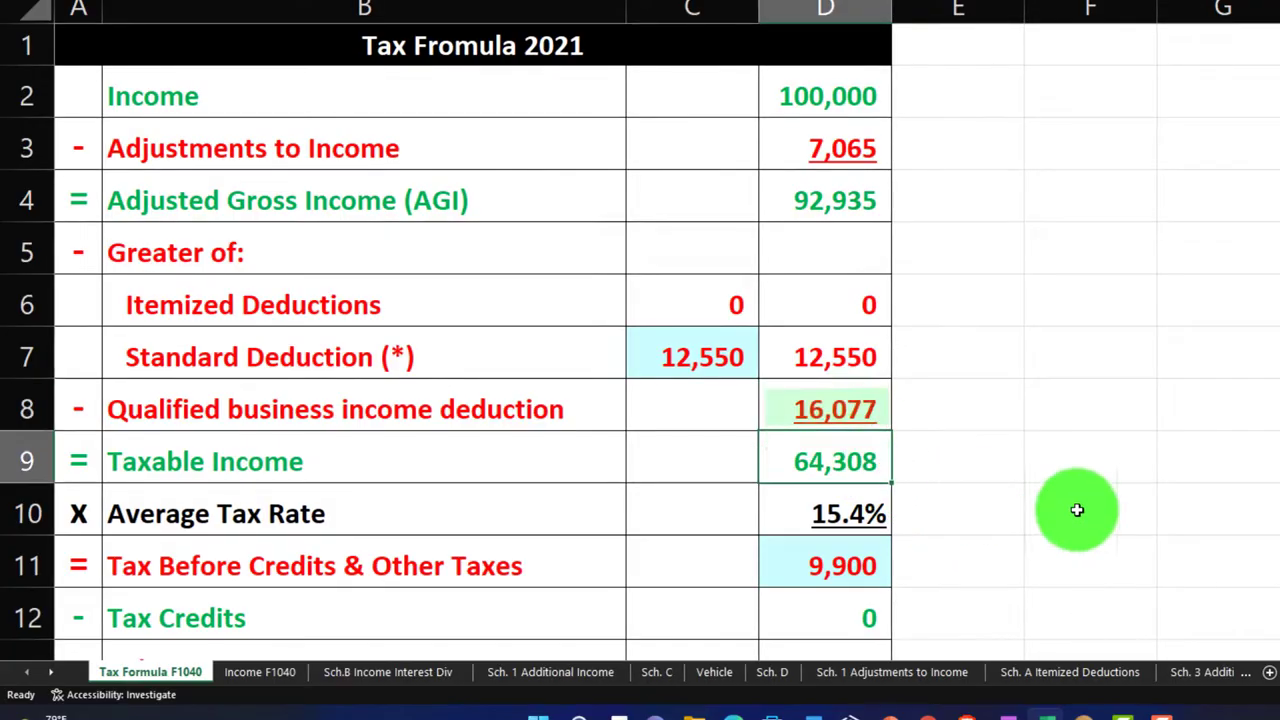
click(1080, 716)
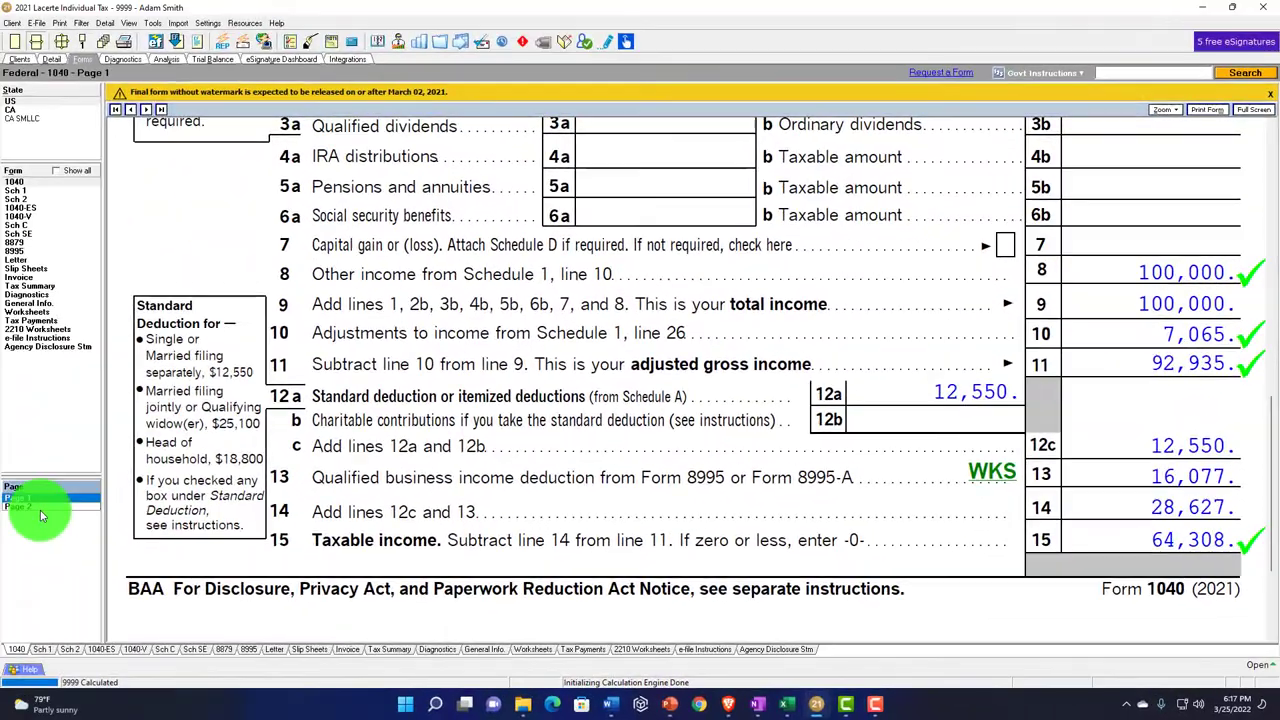
Open page 2 of Form 1040 and compare its tax, other taxes and total tax with the Excel tax formula.
click(40, 510)
scroll(340, 520, up, 5)
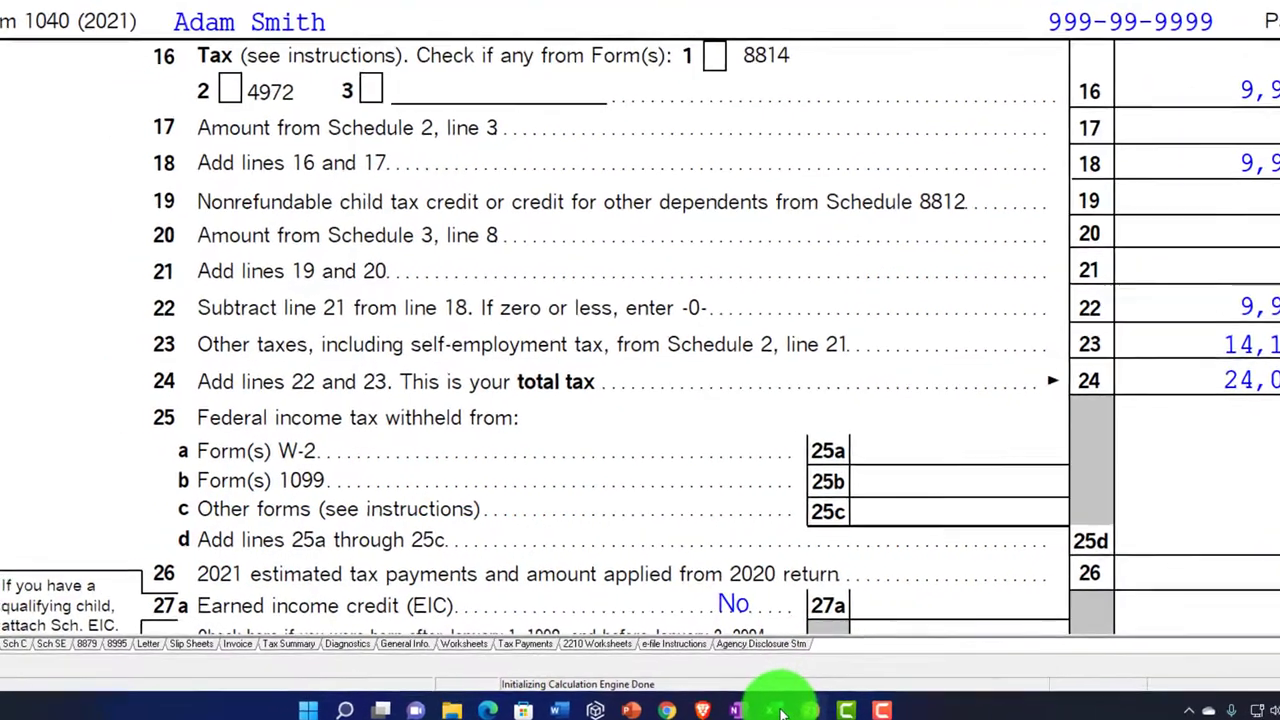
click(808, 700)
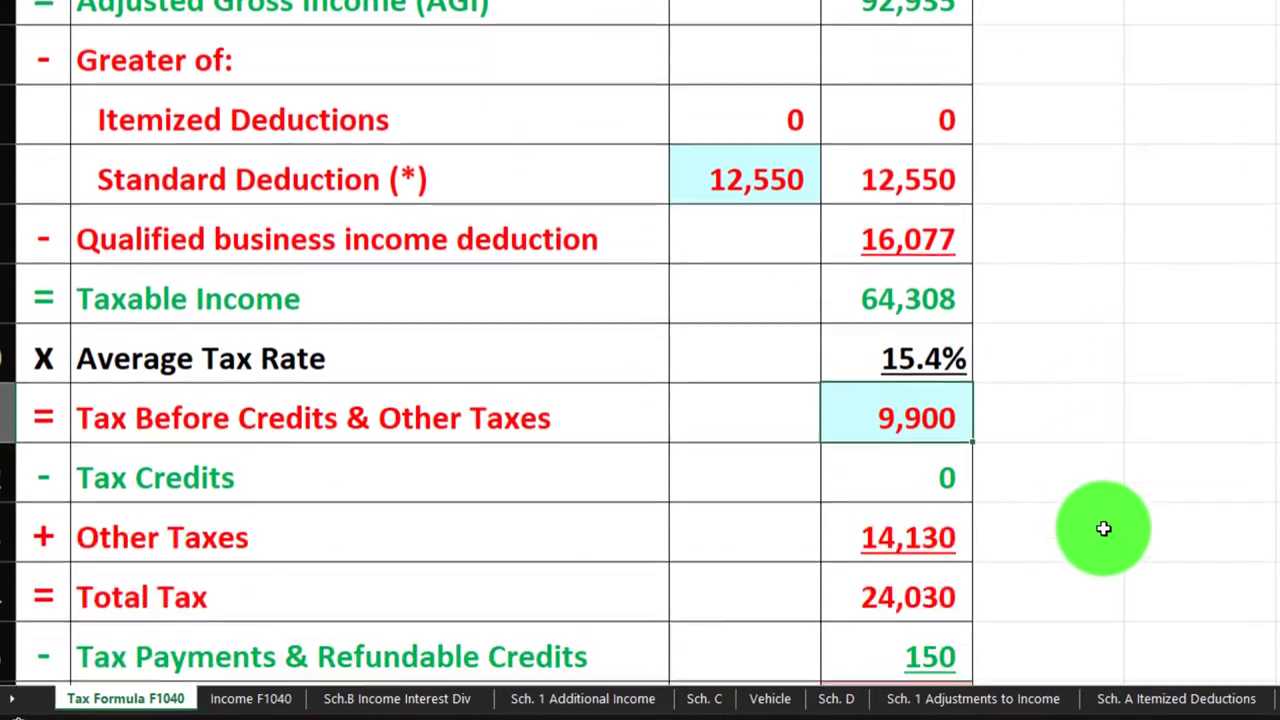
scroll(1103, 528, down, 1)
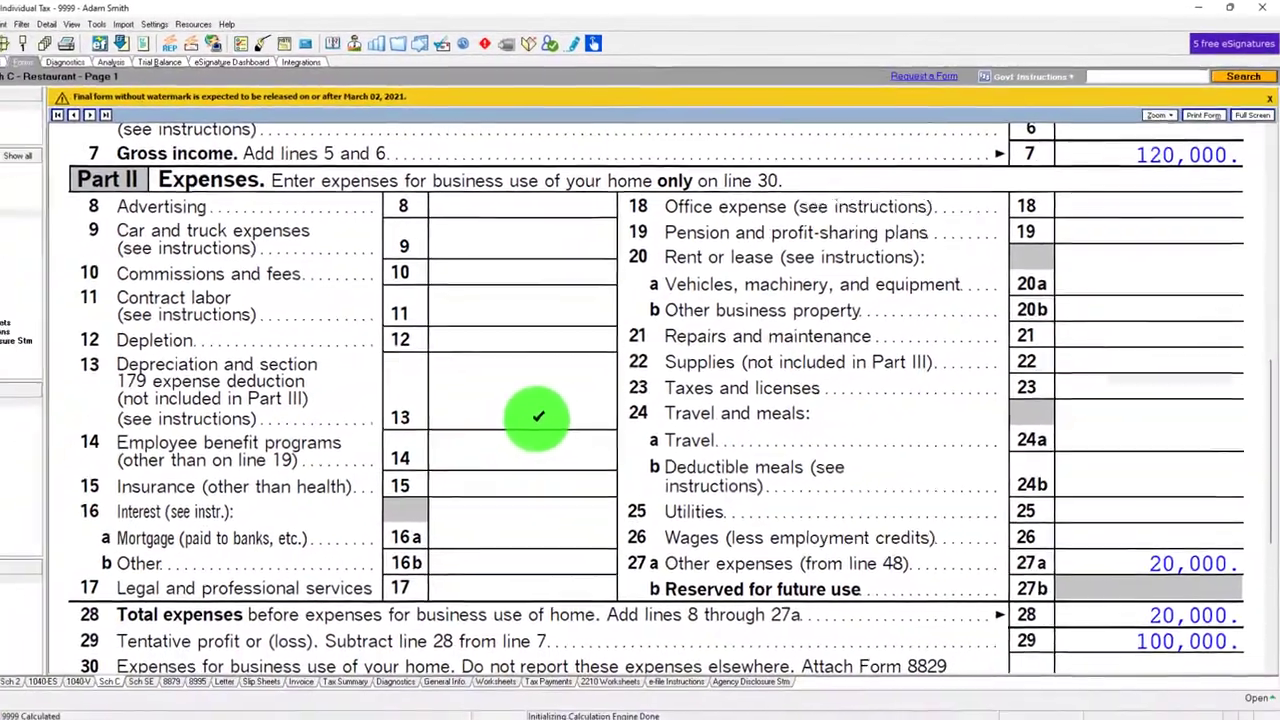
Enter 1,500 for insurance (other than health) in the Schedule C expenses and return to the Schedule C form.
right_click(526, 488)
click(528, 492)
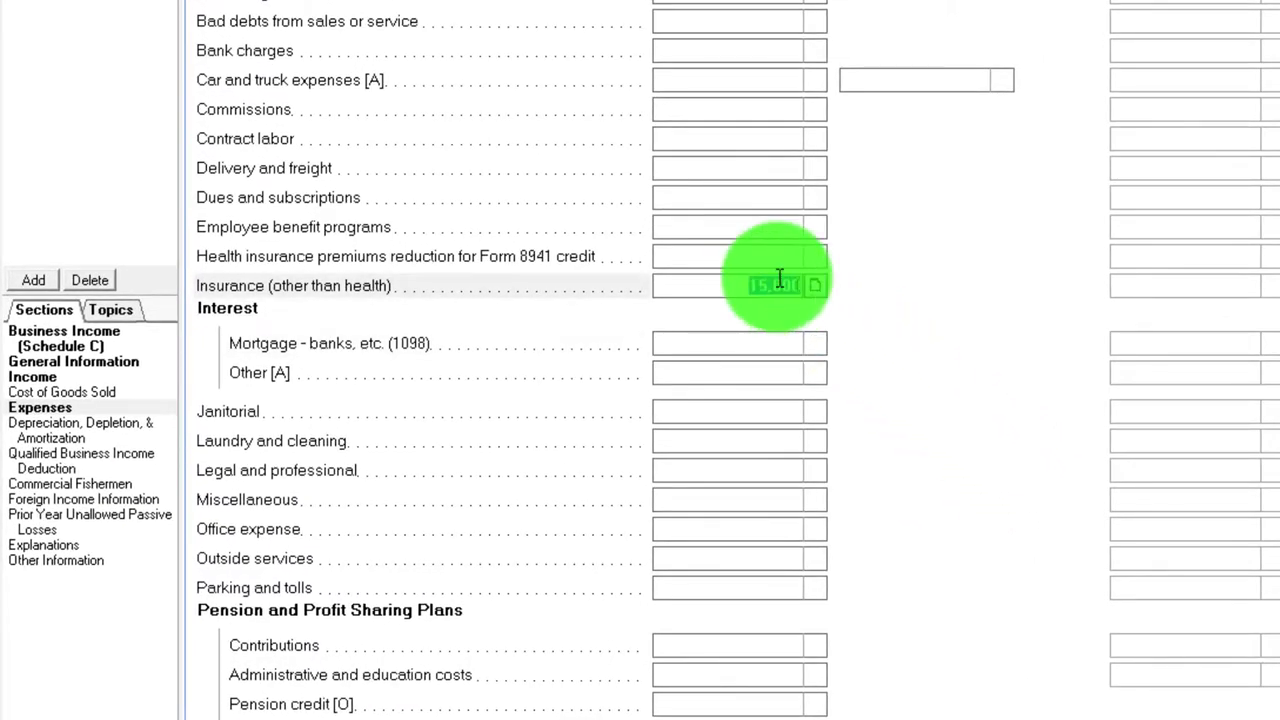
key(Return)
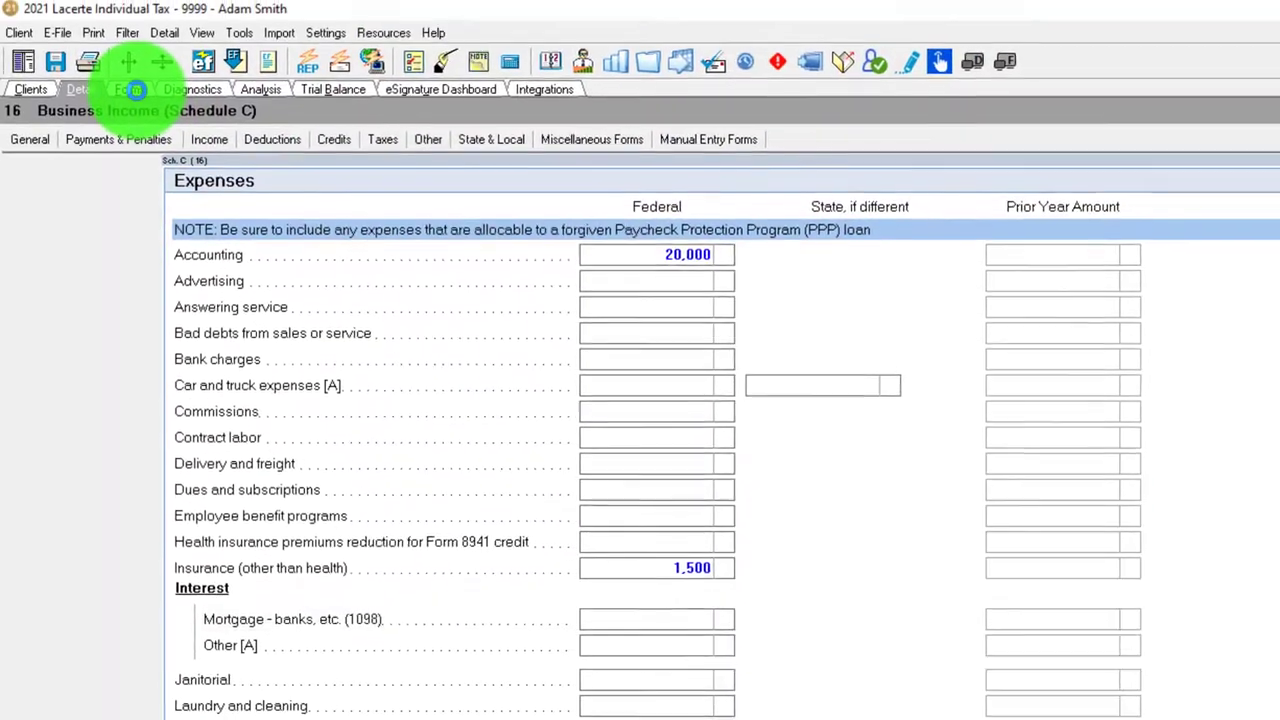
click(133, 90)
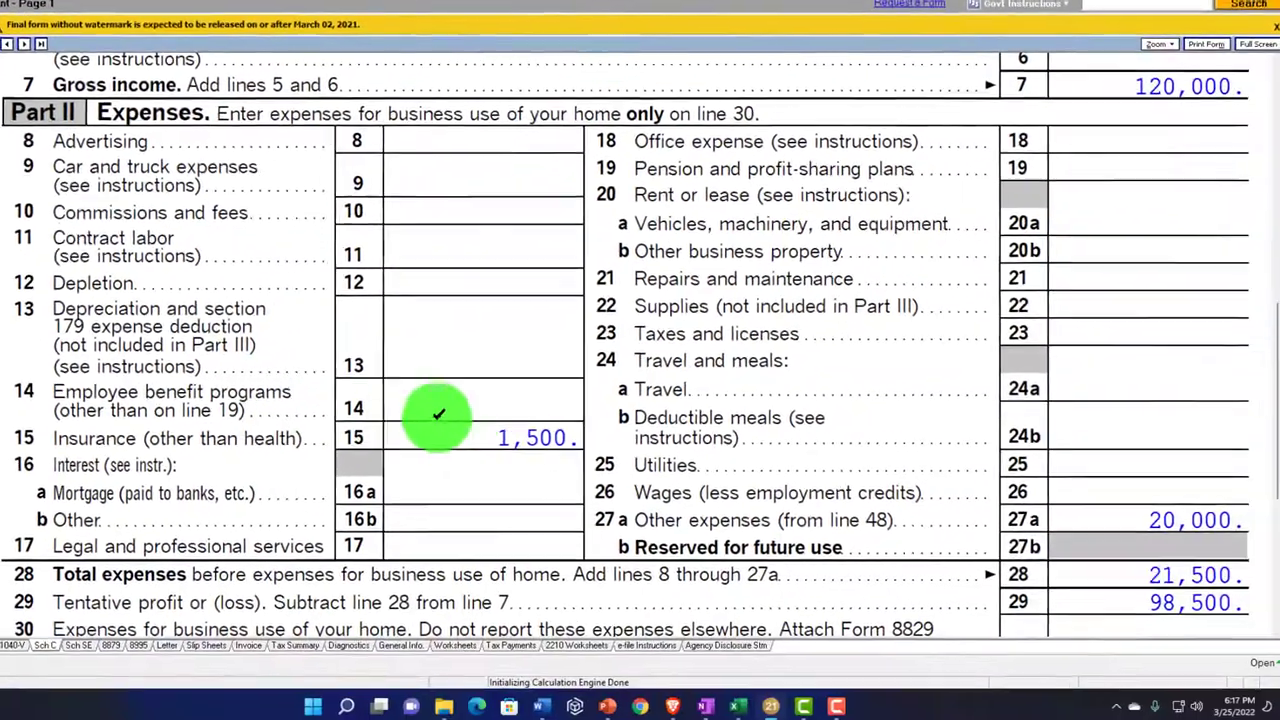
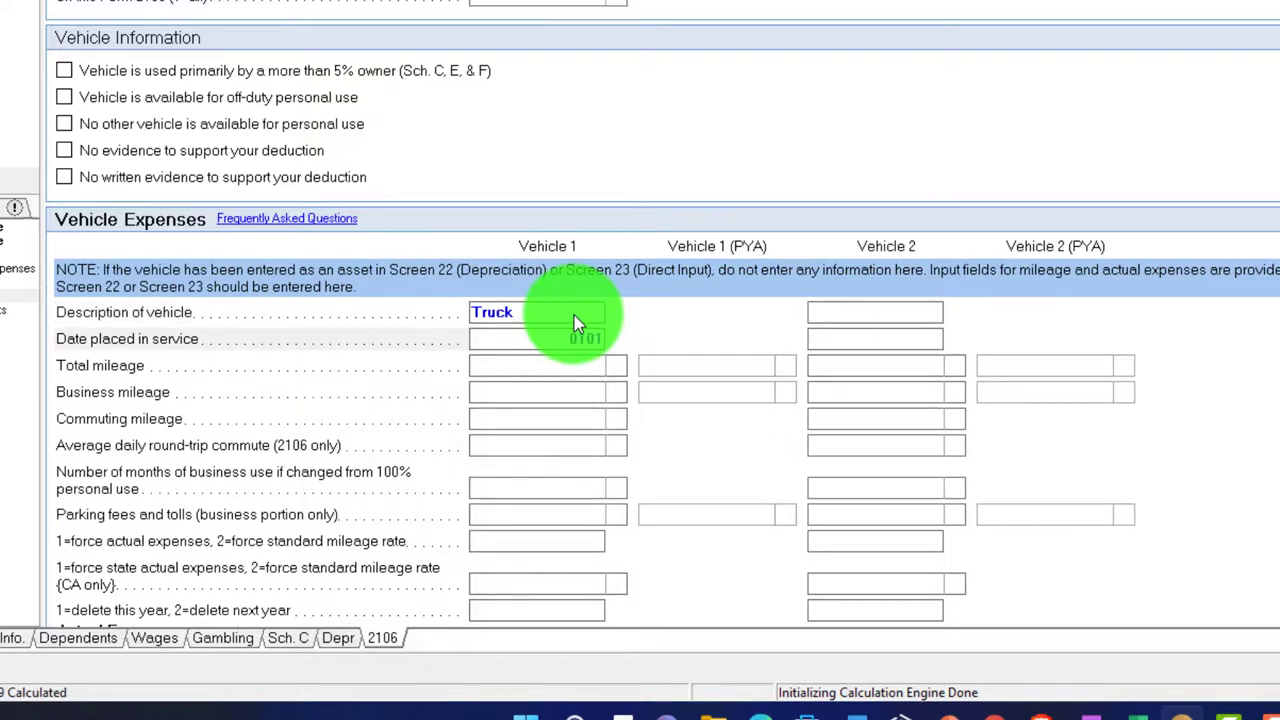
Set the truck's date placed in service to 1/1/2021, its total and business mileage to 10,000 each, and commuting mileage to 1.
key(Return)
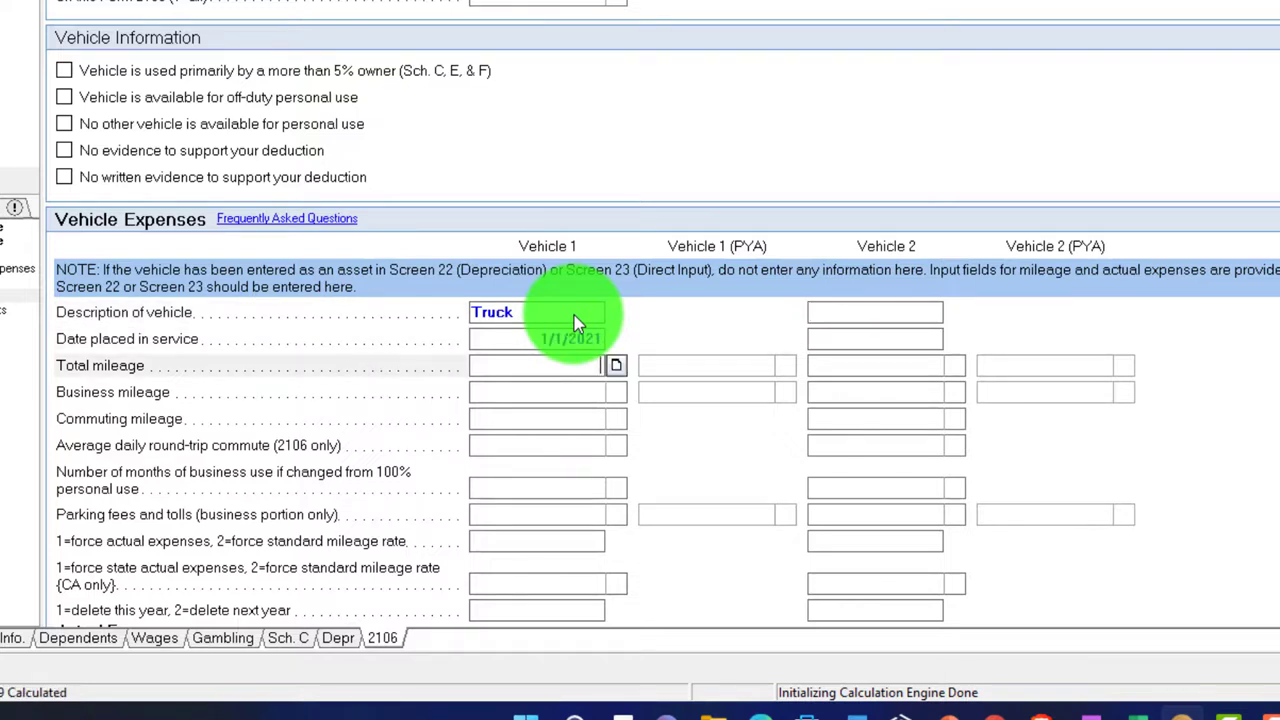
text(10,)
text(0000)
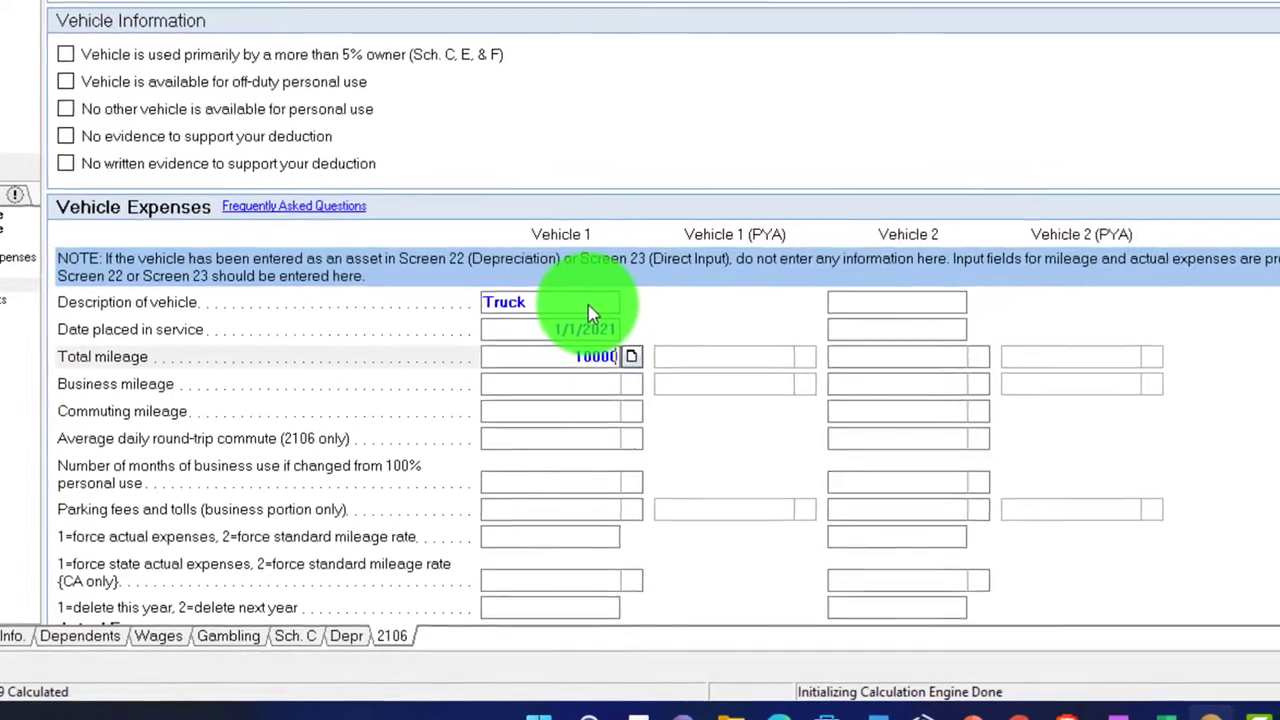
key(Return)
text(10,00)
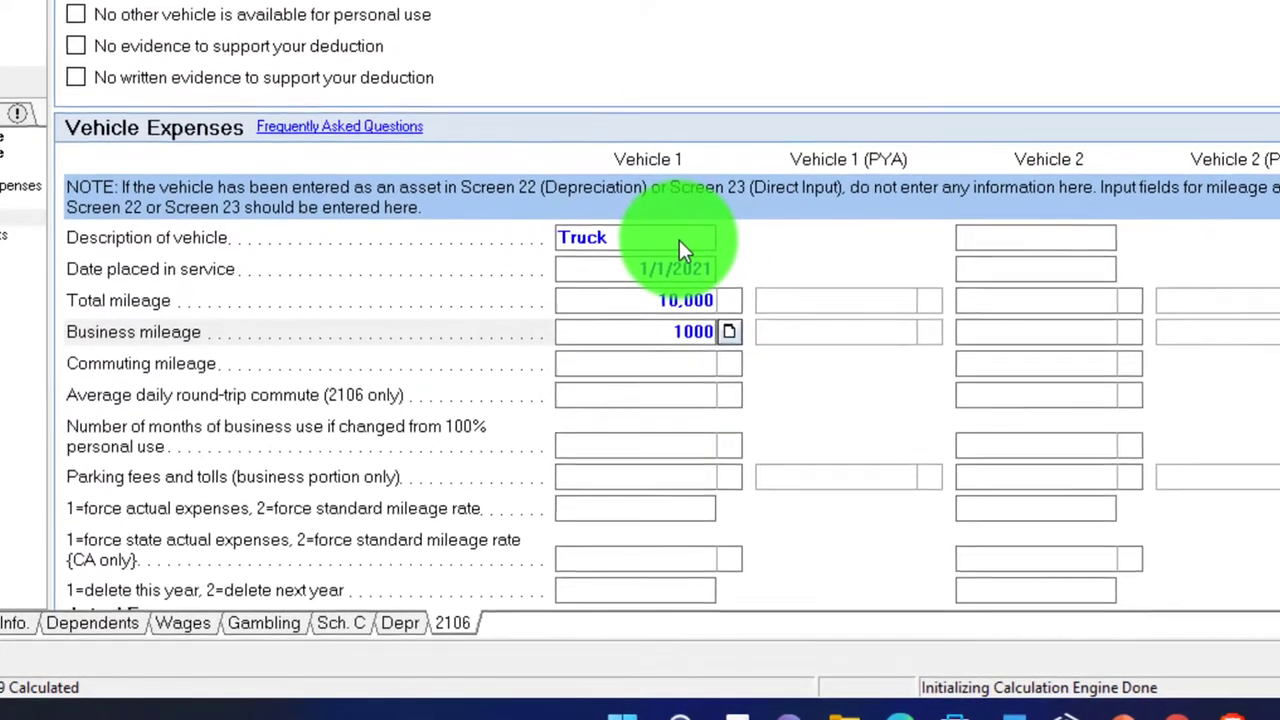
key(Return)
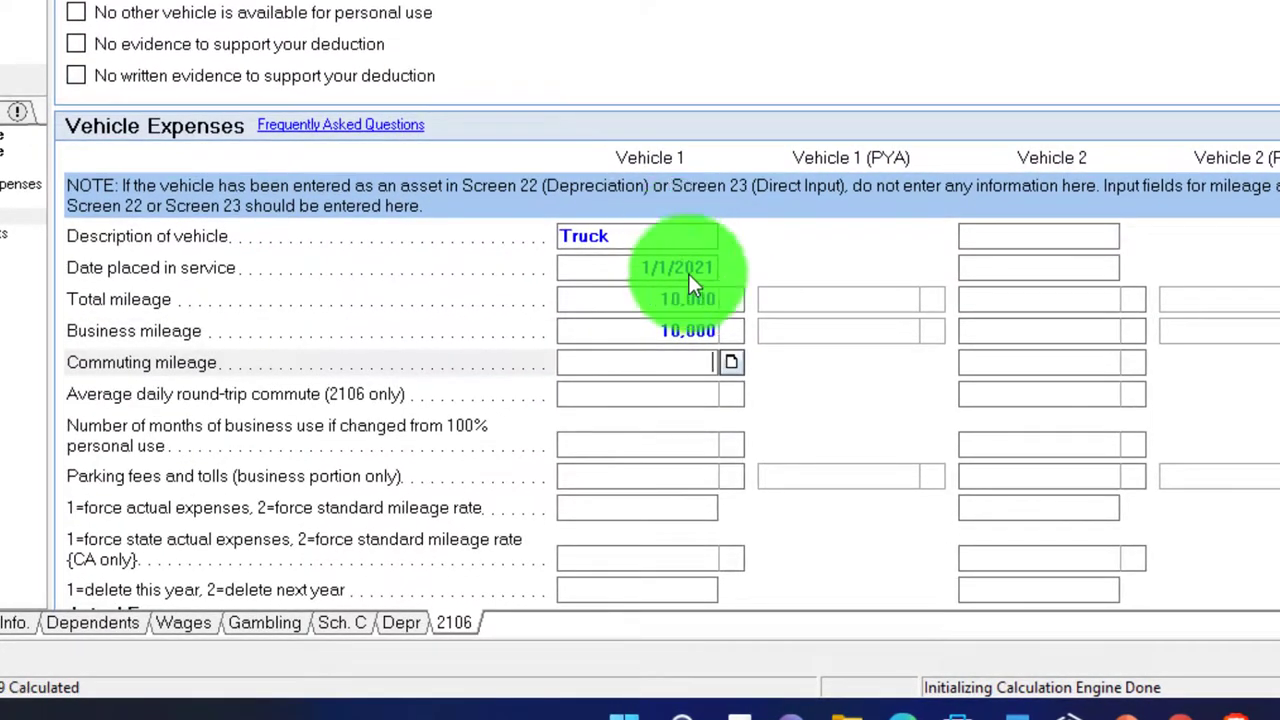
text(1)
key(Tab)
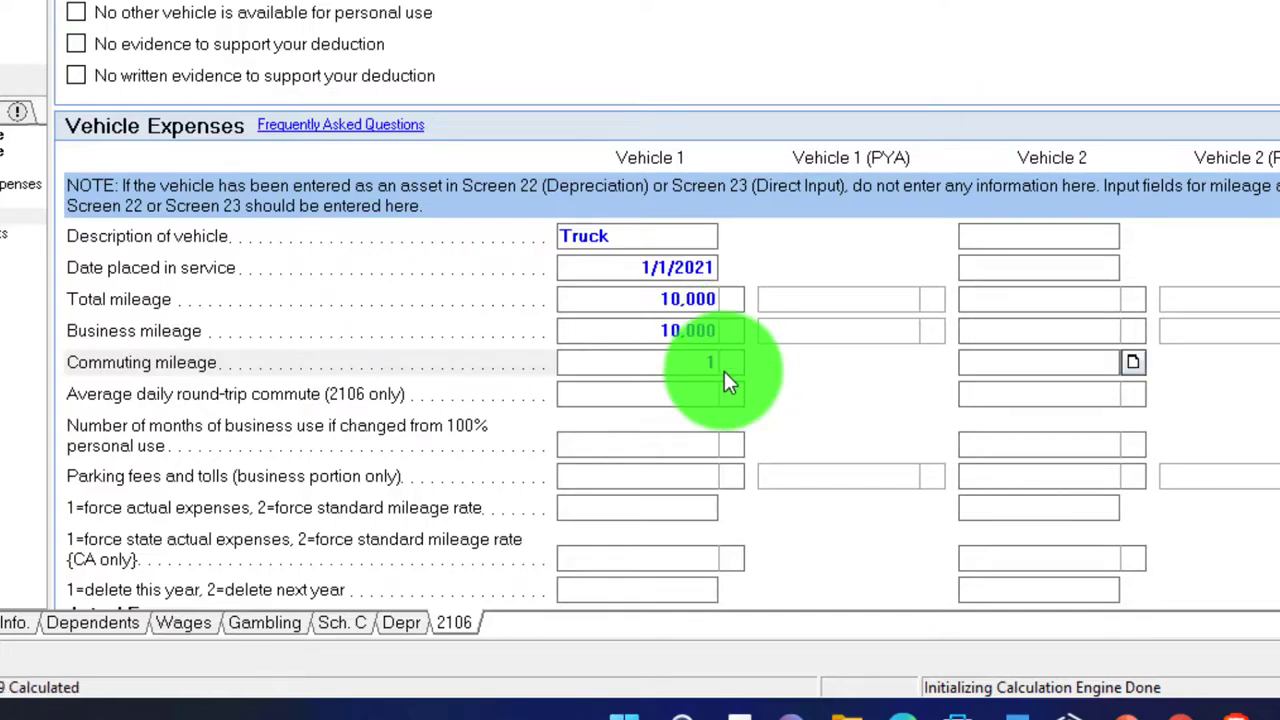
key(Return)
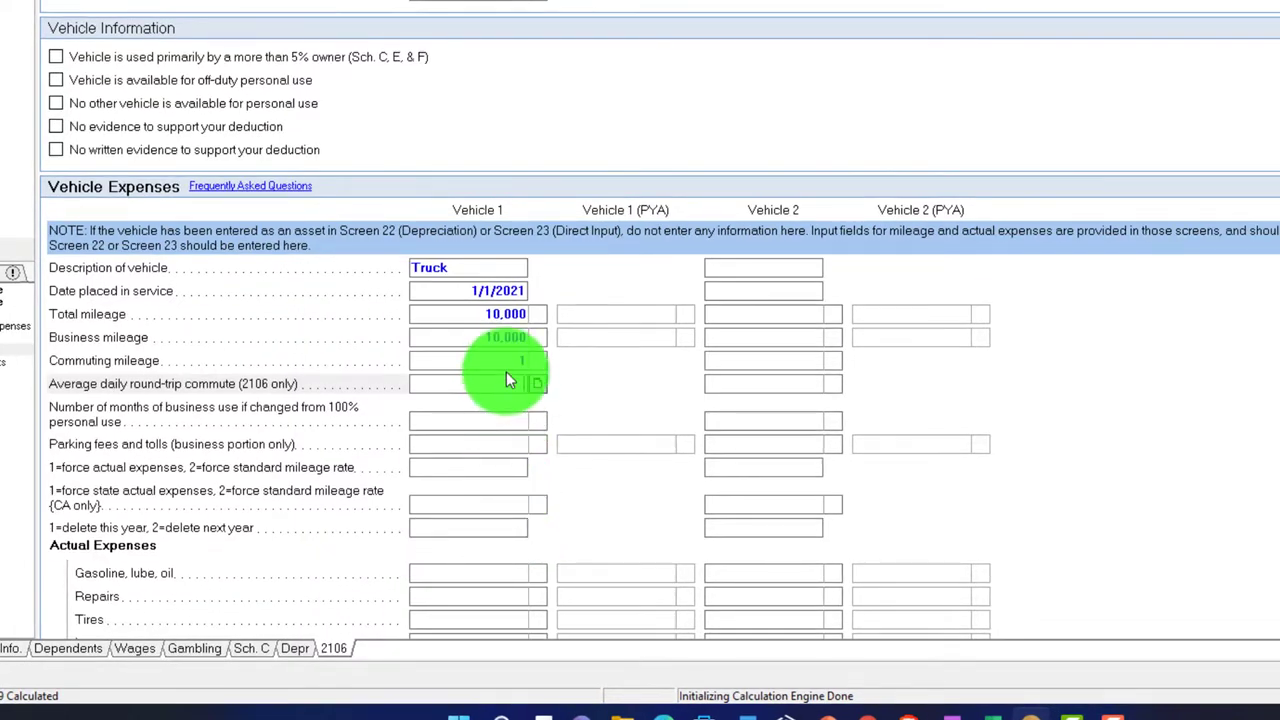
Set the truck's total mileage to 12,000 and its commuting mileage to 500.
scroll(506, 370, down, 3)
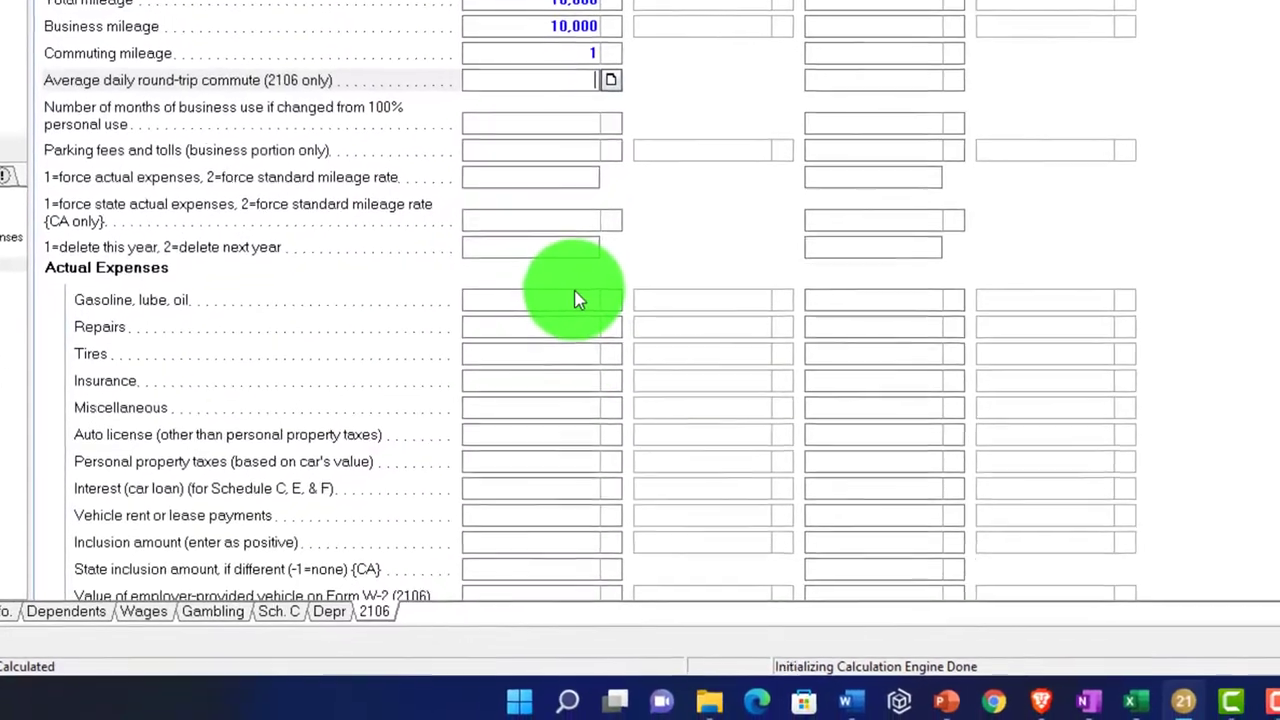
scroll(590, 280, up, 3)
key(shift+Tab)
key(shift+Tab)
key(shift+Tab)
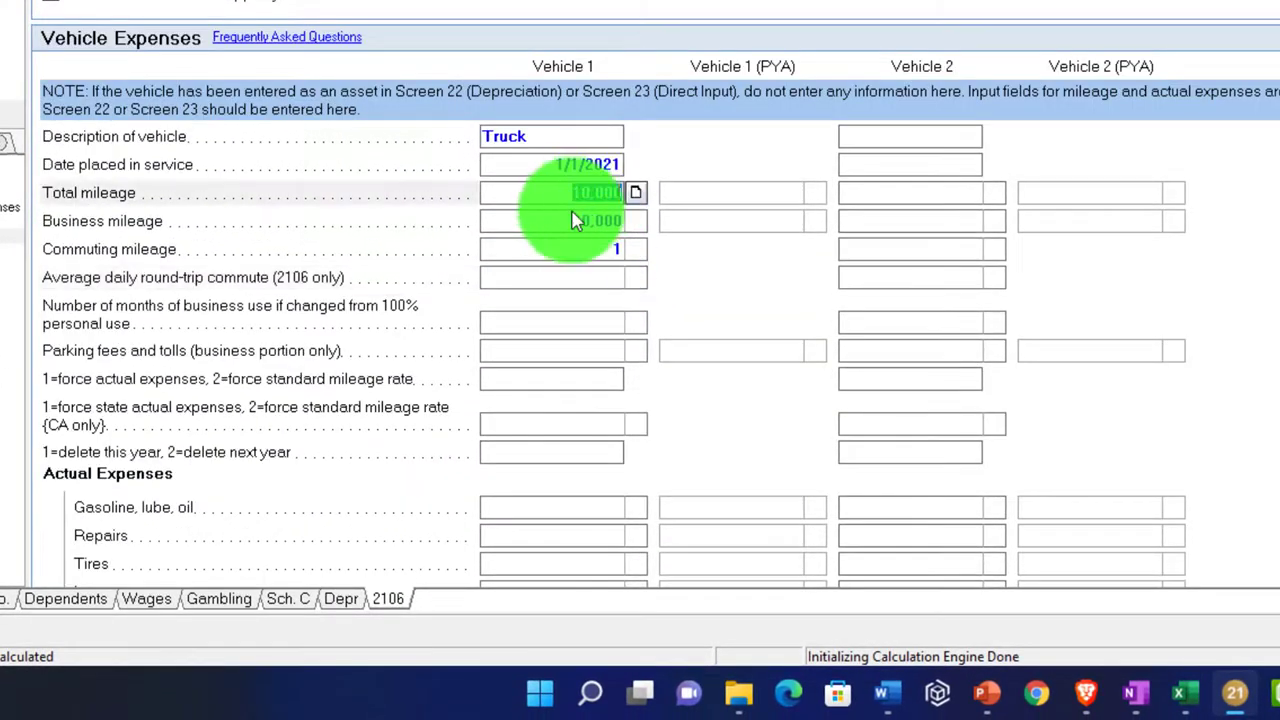
key(Tab)
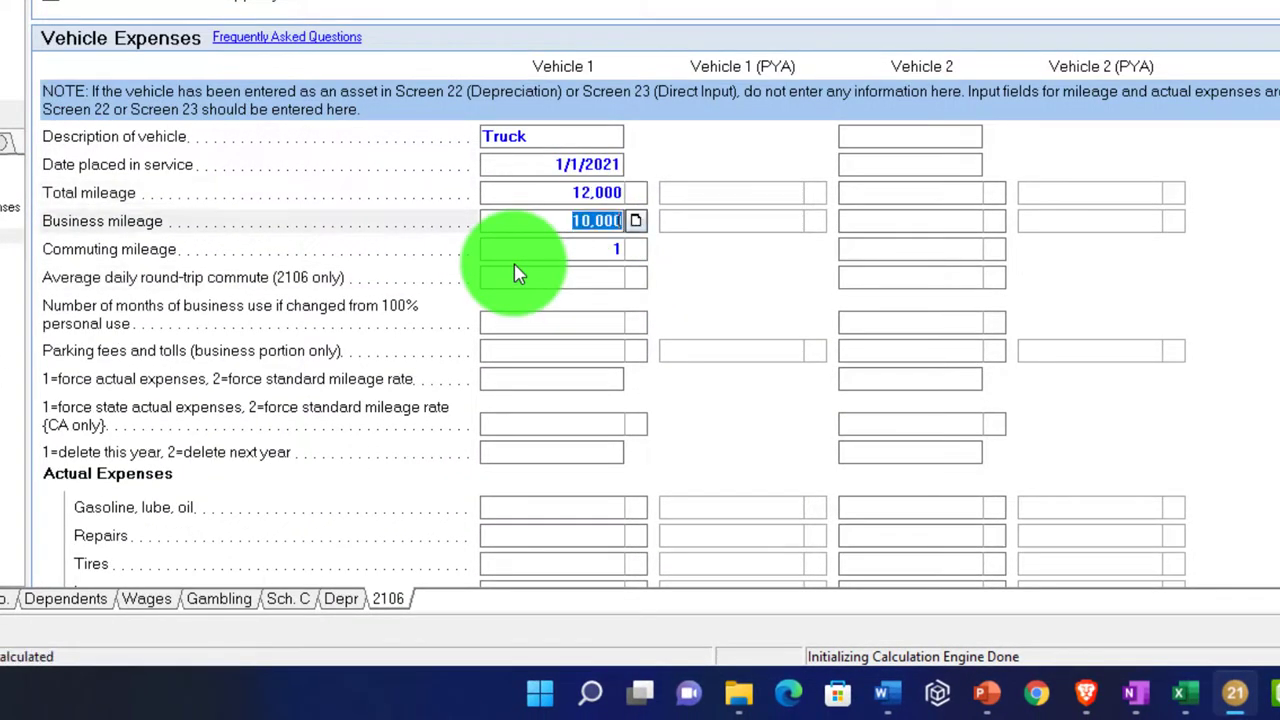
key(Tab)
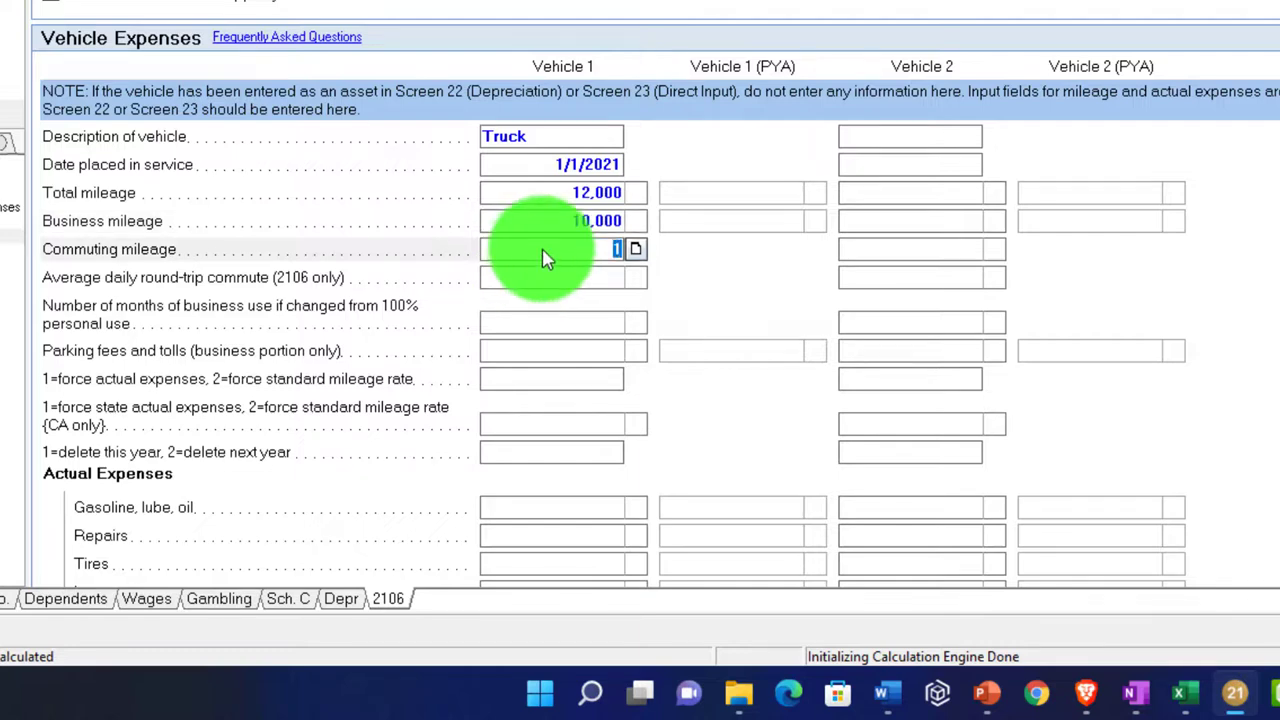
text(500)
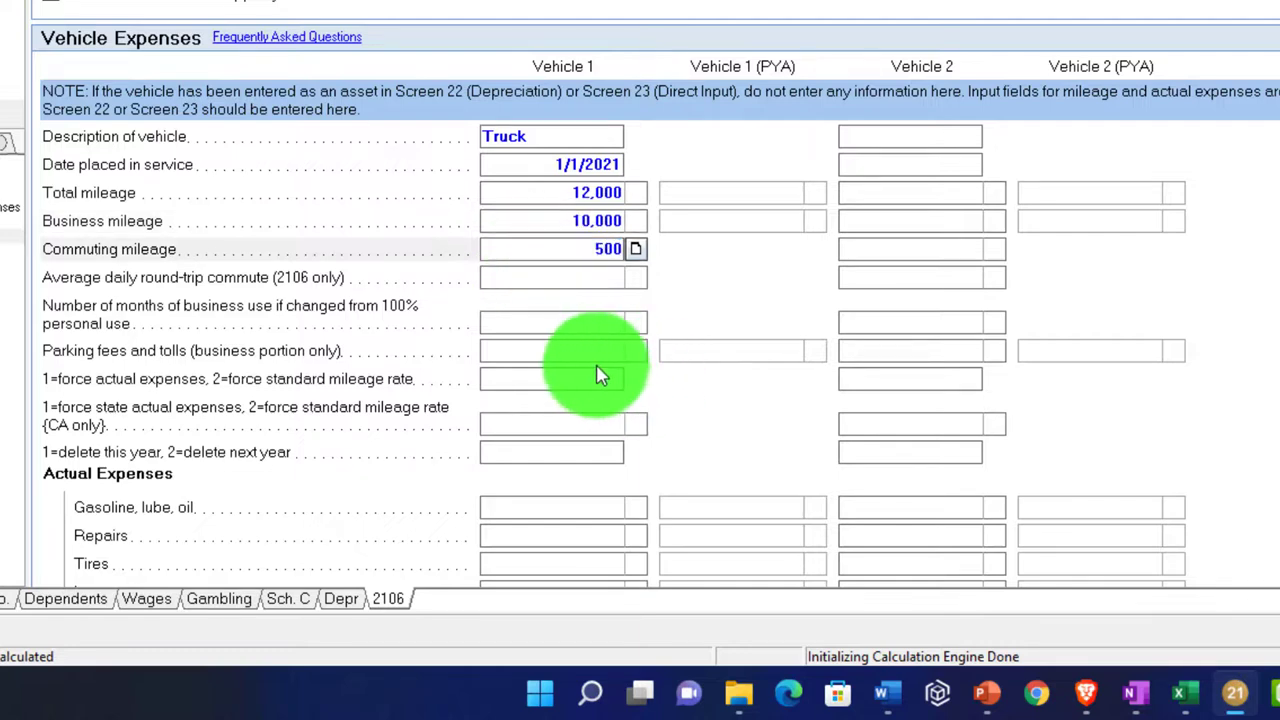
click(608, 376)
Enter 1,000 for insurance in the truck's actual expenses.
scroll(606, 374, down, 4)
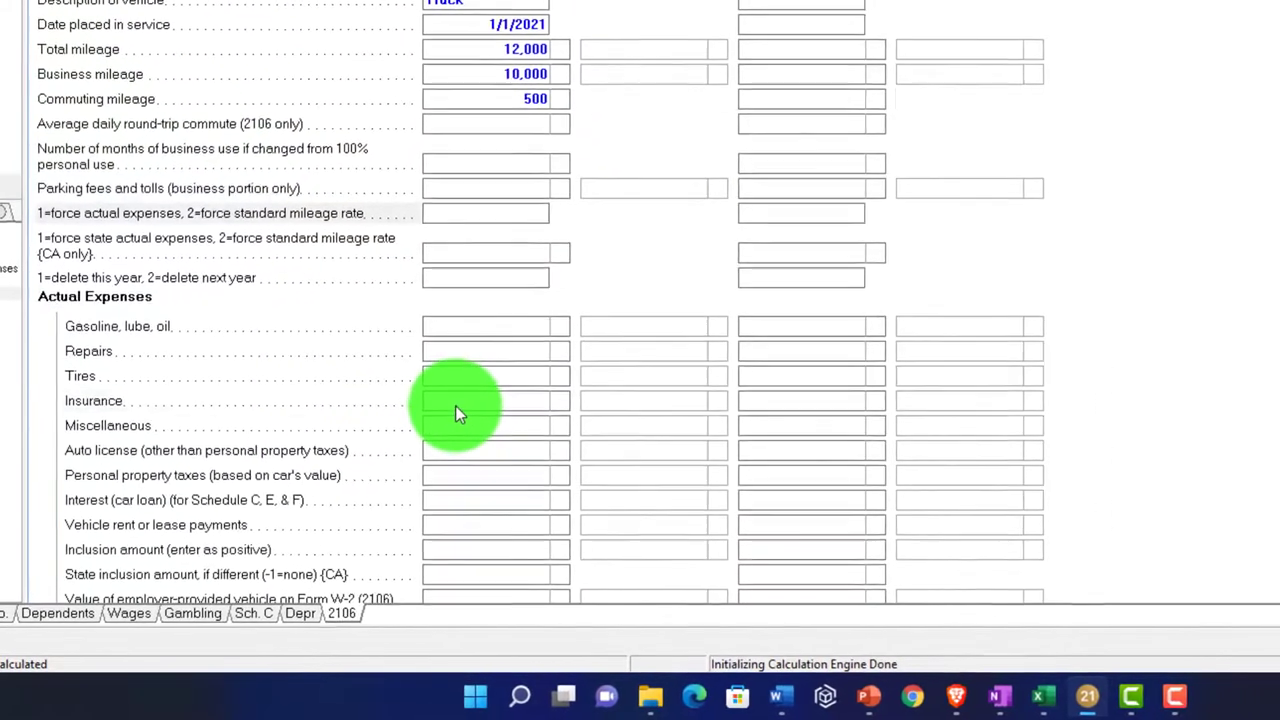
click(455, 406)
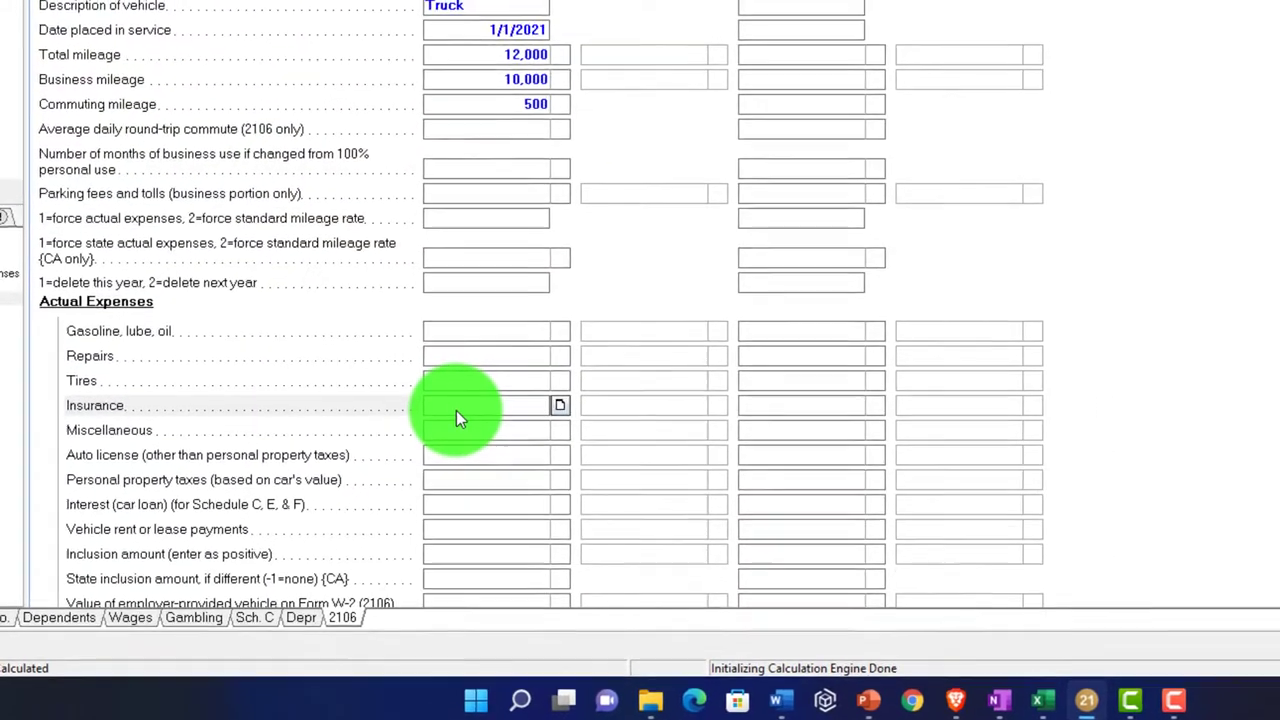
text(10,0)
text(00)
key(Tab)
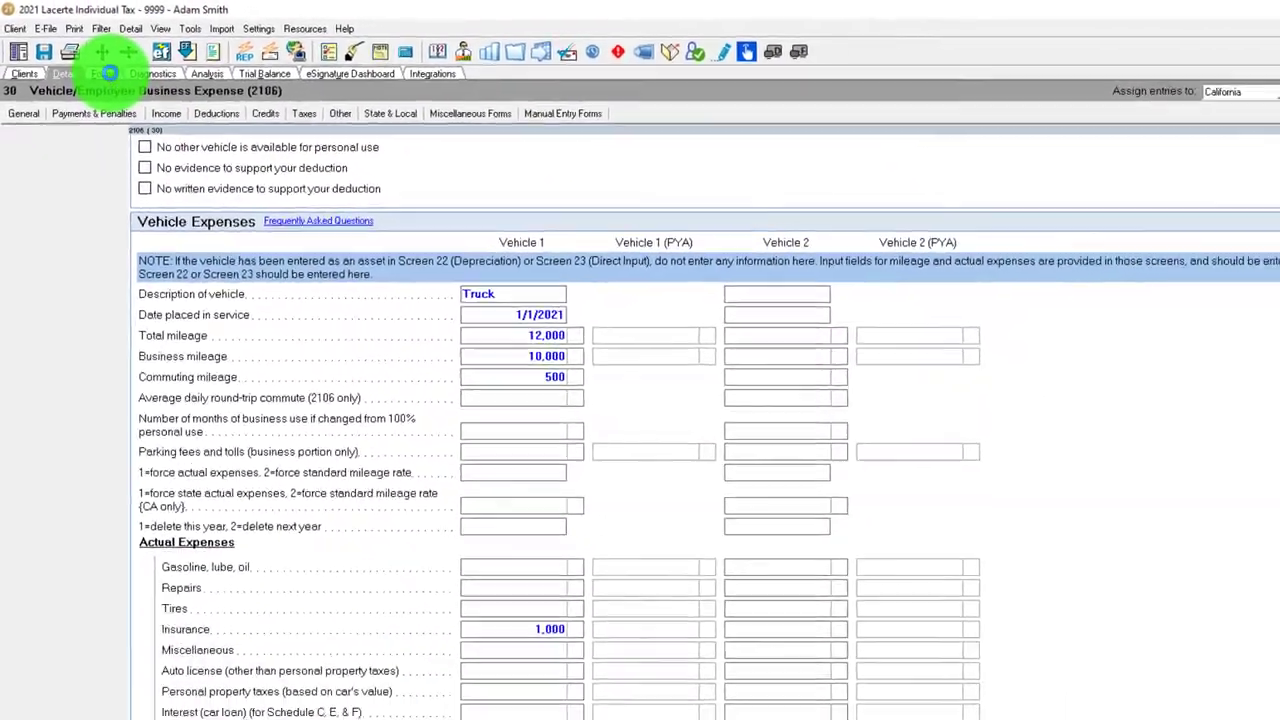
Check car and truck expenses on Schedule C line 9 and compare standard mileage with actual expenses in the Vehicle Expenses worksheet.
click(119, 84)
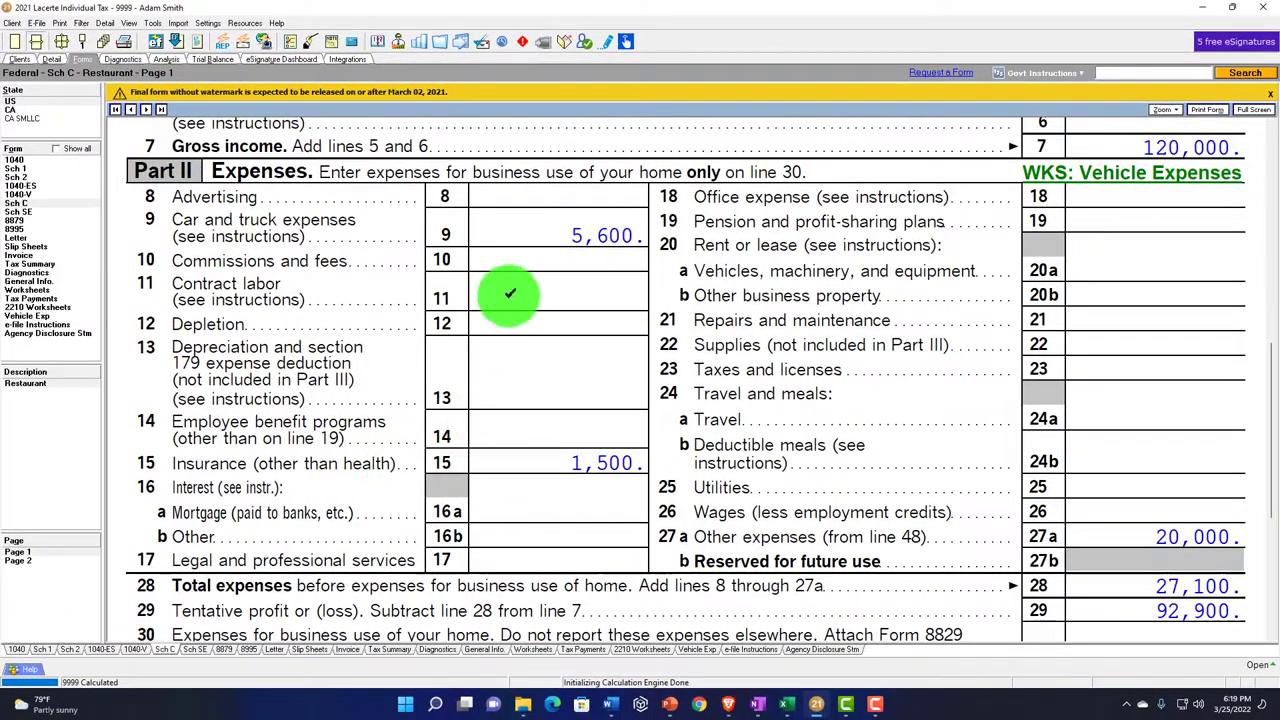
click(533, 247)
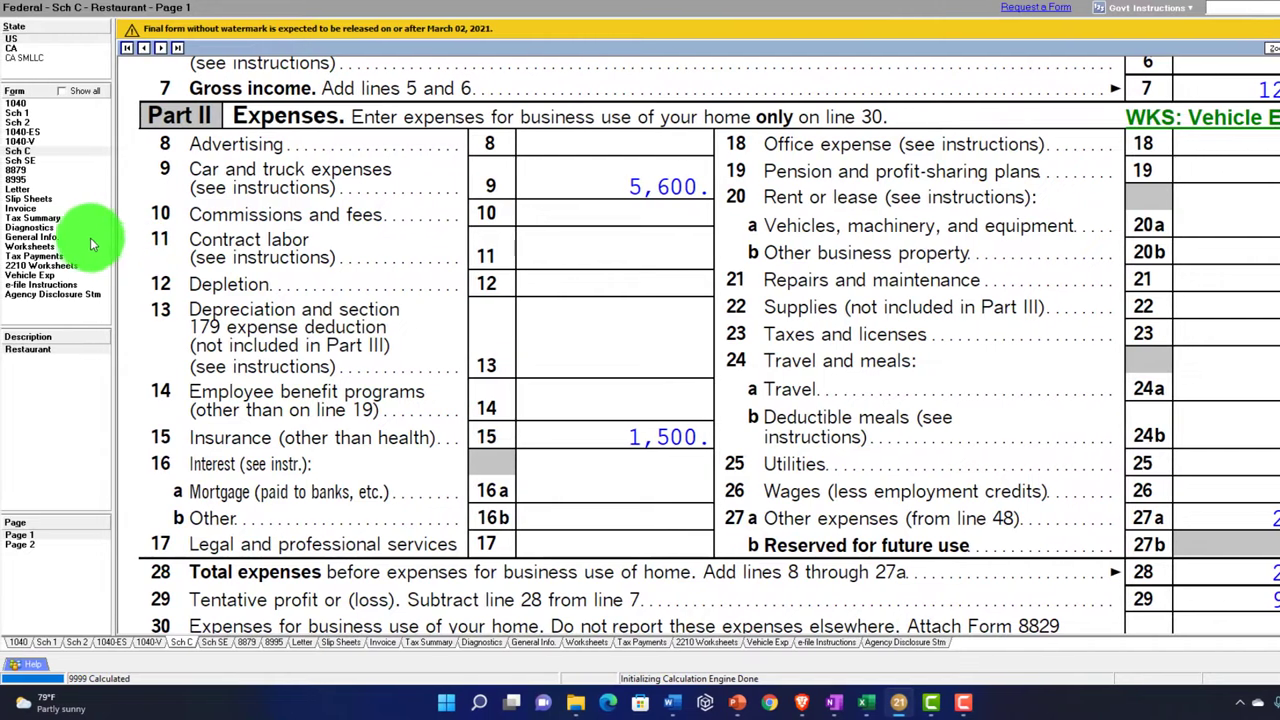
click(55, 278)
scroll(500, 320, up, 5)
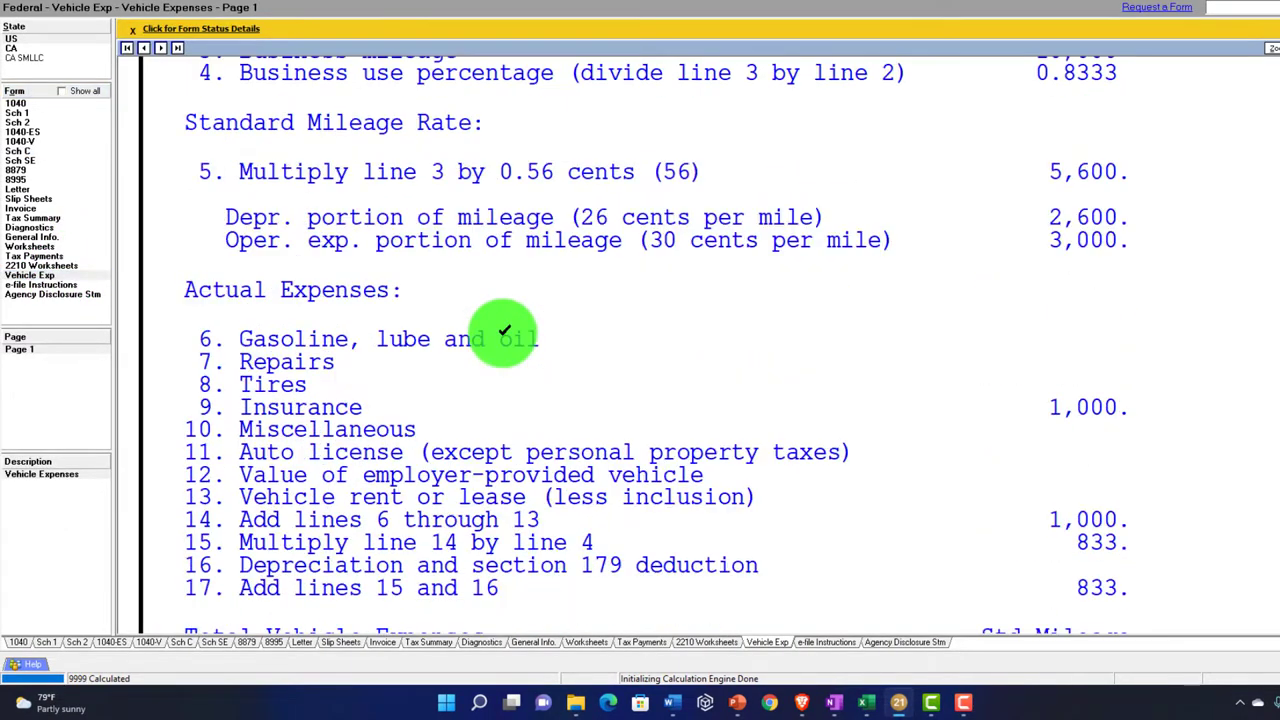
scroll(550, 335, up, 3)
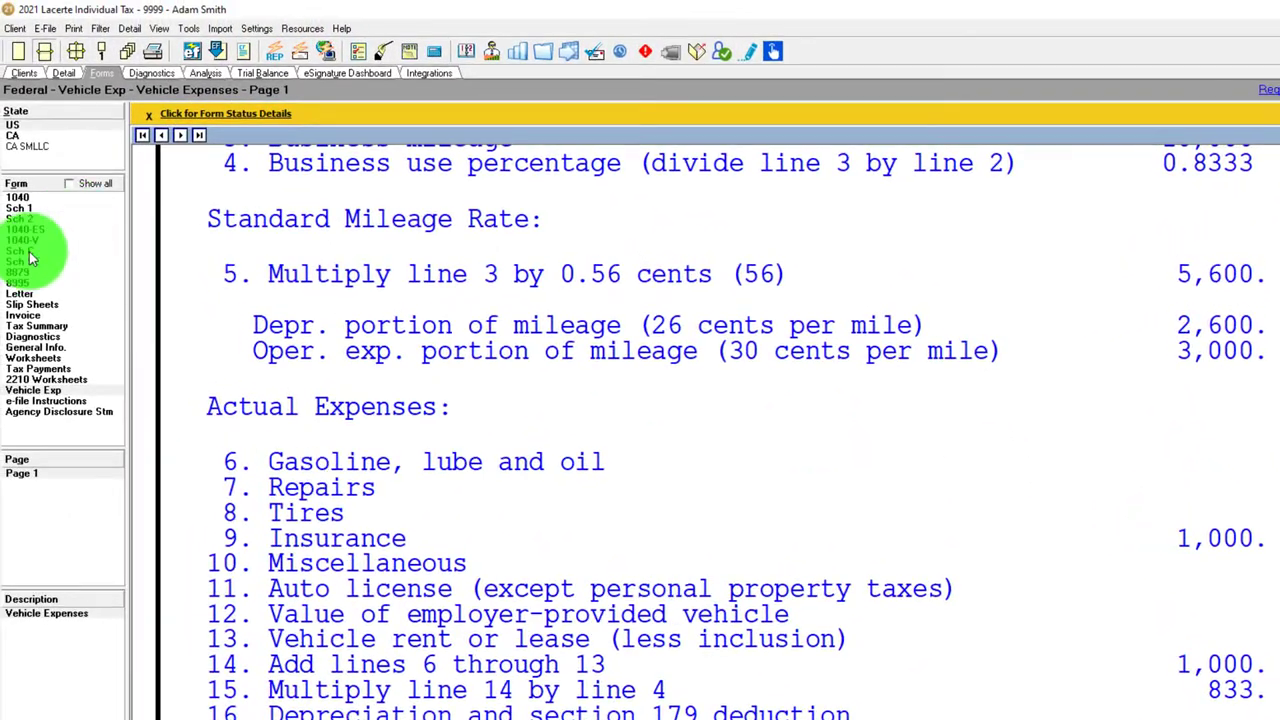
Check car and truck expenses on Schedule C, and enter 8,000 for the truck's business-portion depreciation.
click(57, 249)
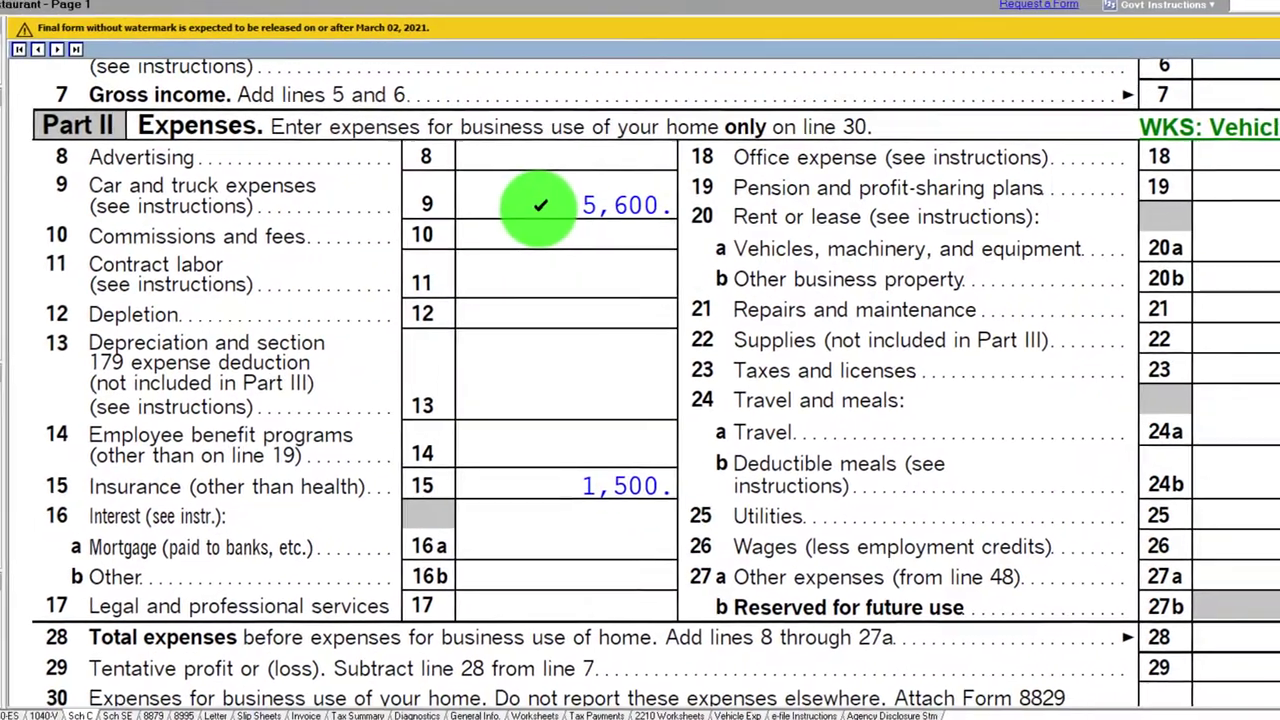
click(652, 283)
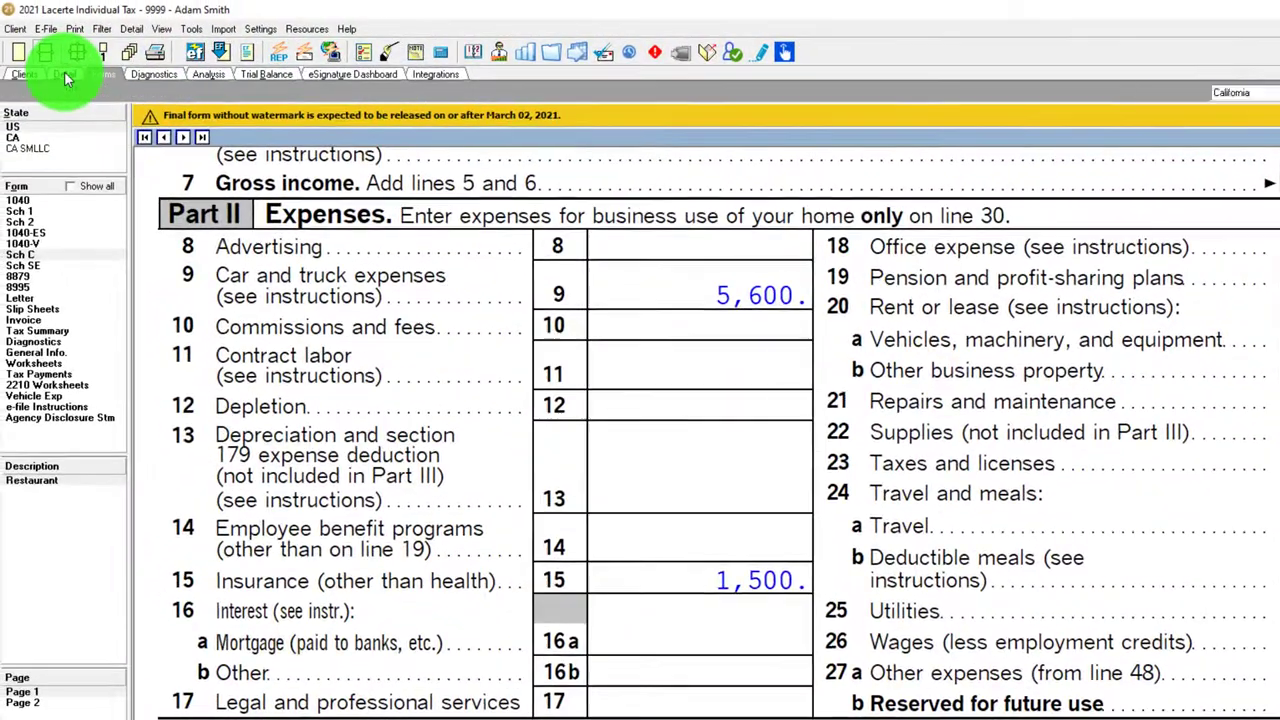
click(64, 74)
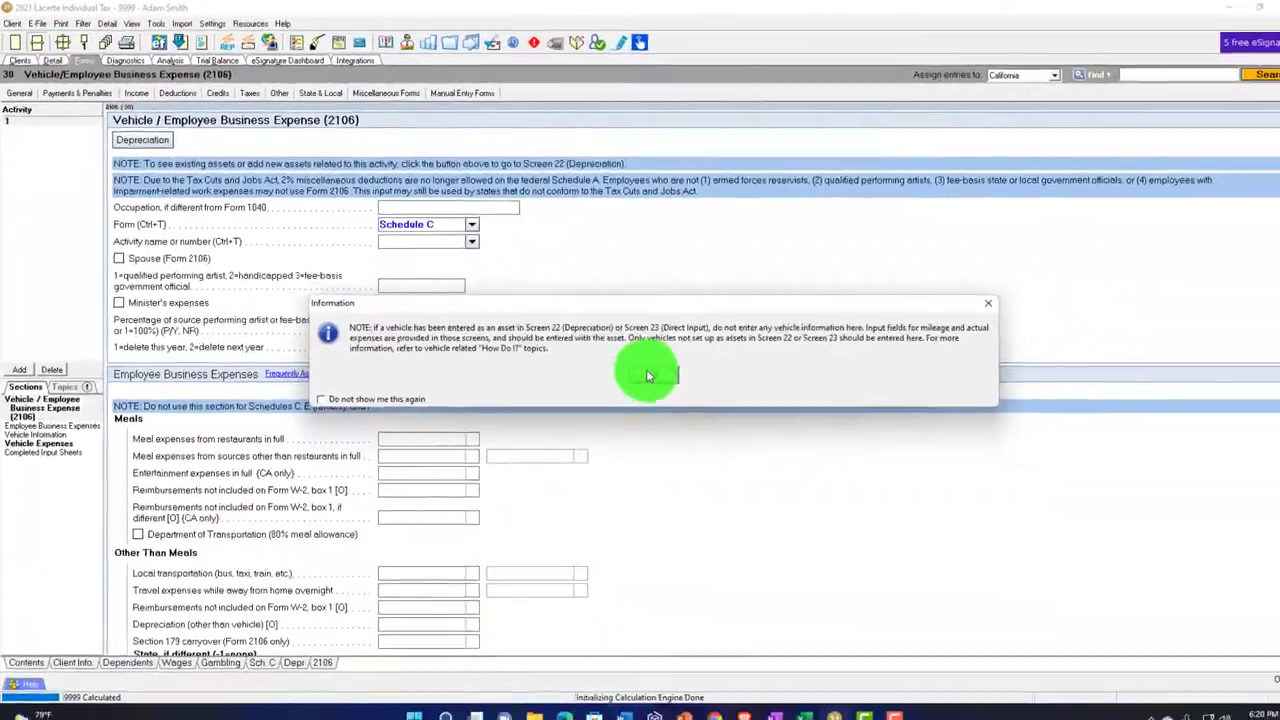
click(720, 403)
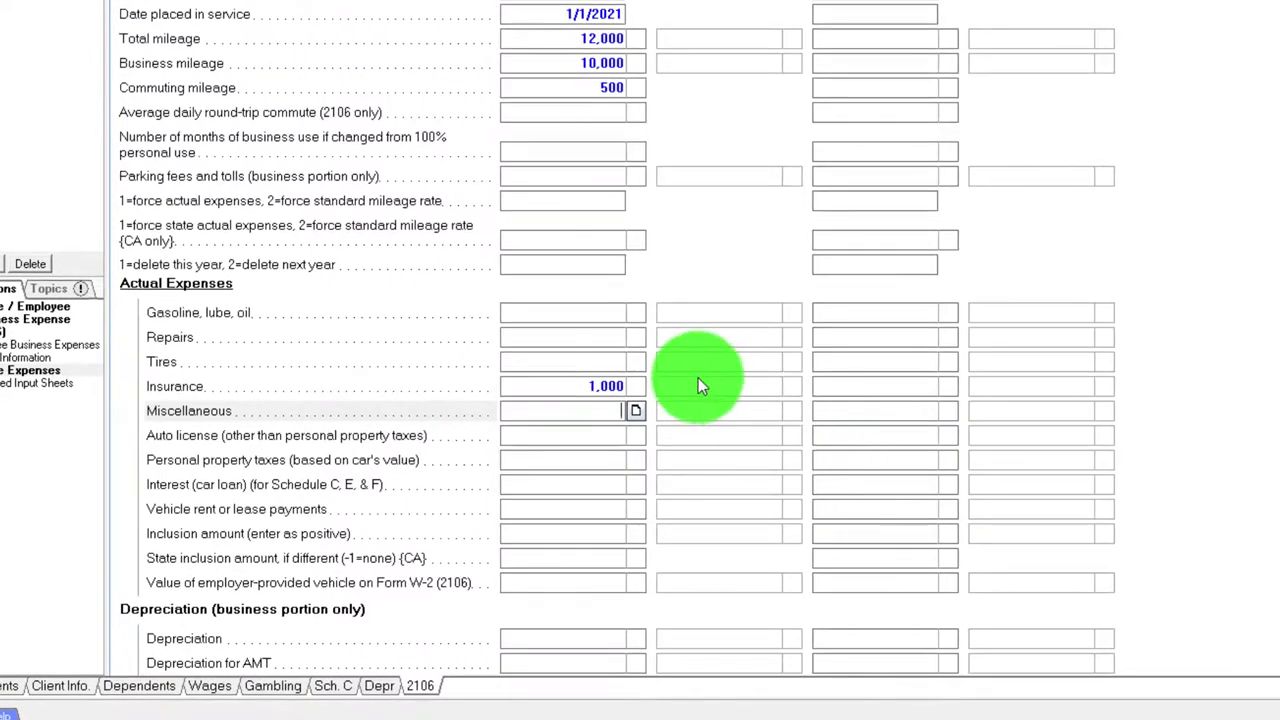
scroll(584, 321, down, 3)
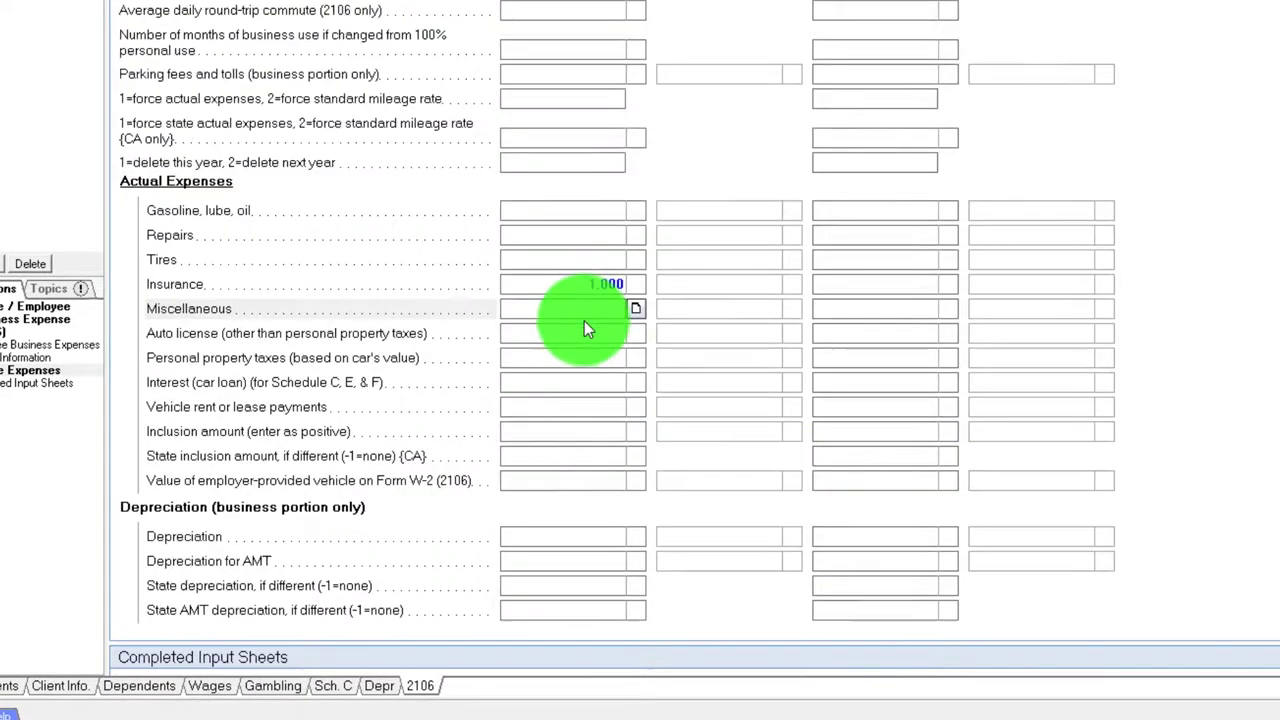
click(544, 535)
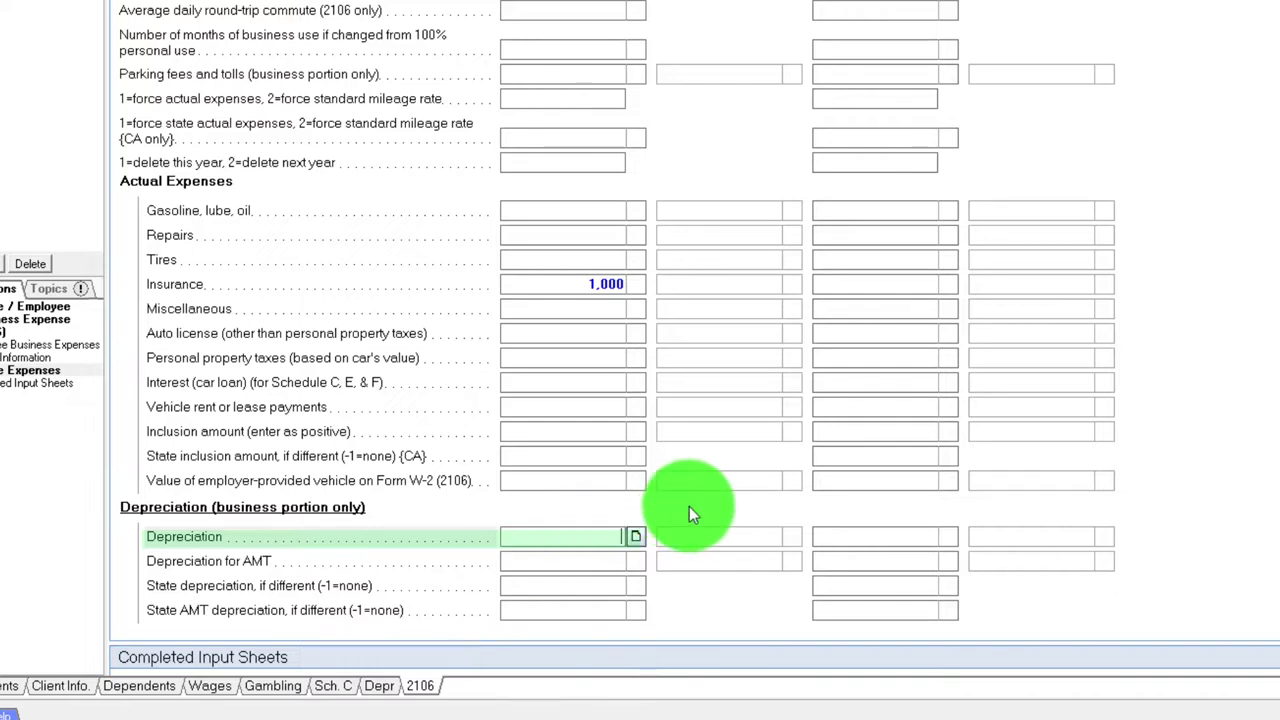
text(12)
key(BackSpace)
key(BackSpace)
text(8000)
key(Return)
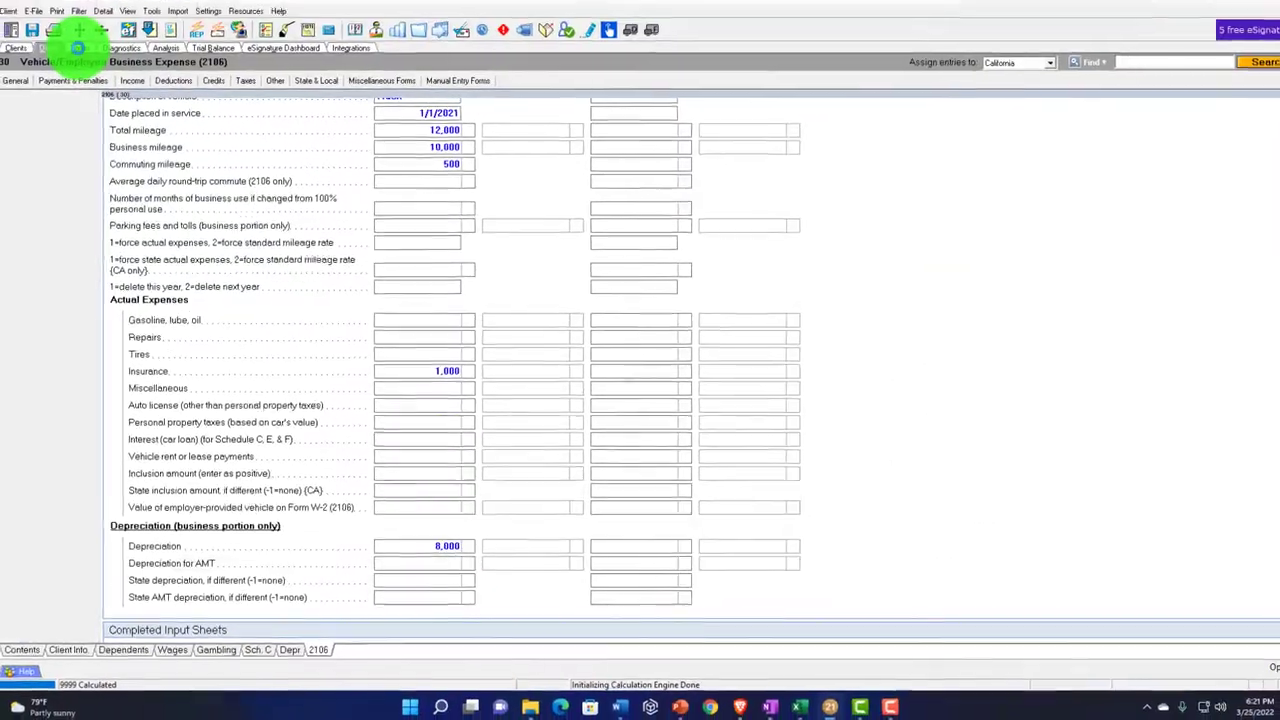
Compare Schedule C lines 9 and 13 with the mileage, actual expense and allocation lines of the Vehicle Expenses worksheet.
click(80, 45)
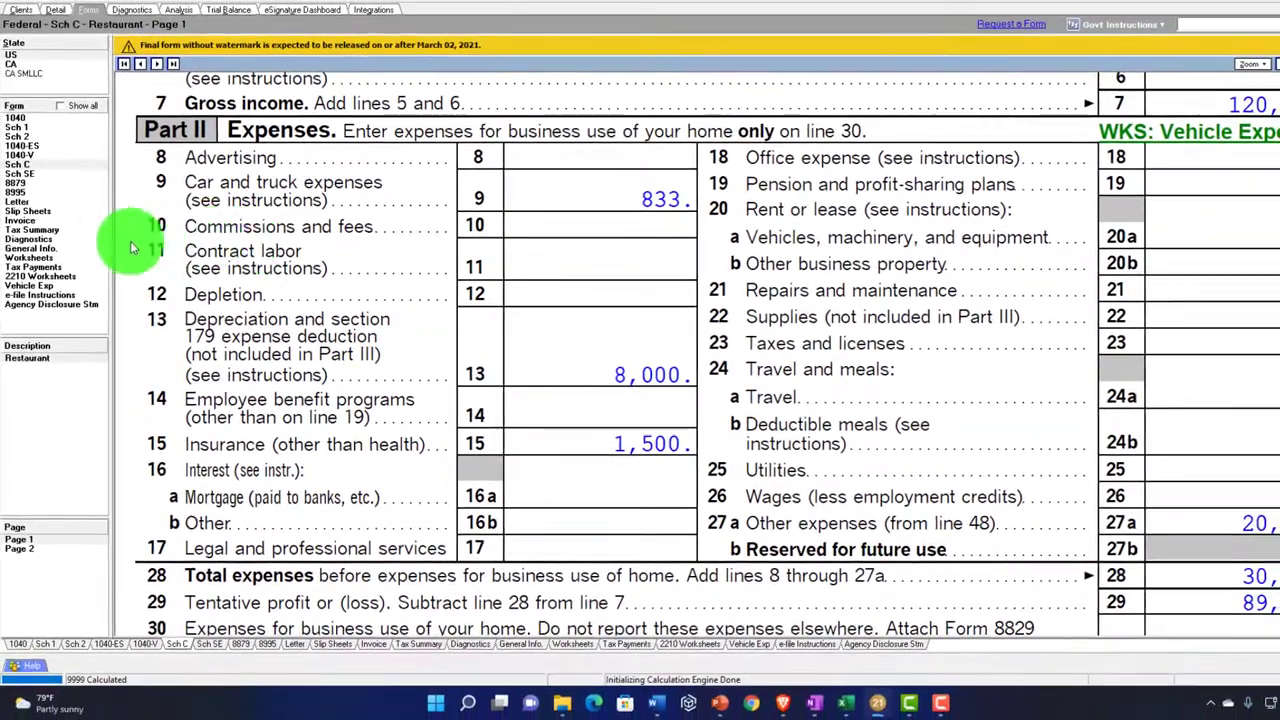
click(48, 288)
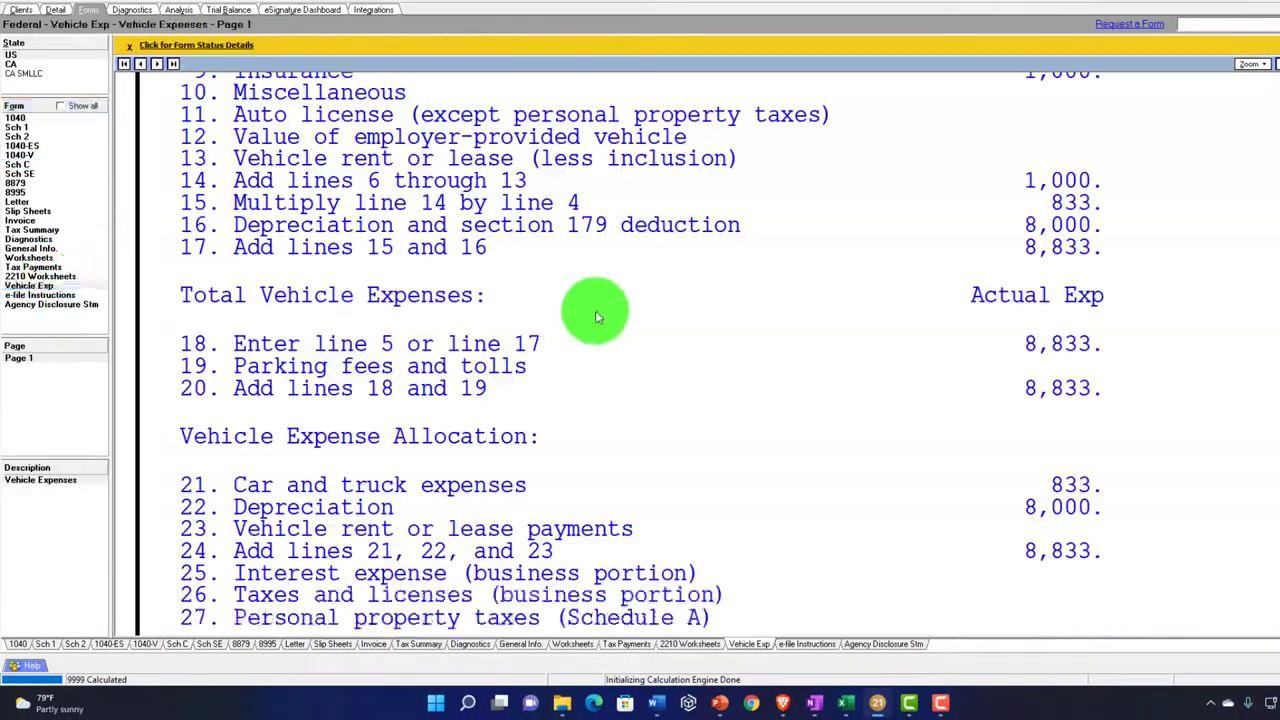
scroll(664, 325, up, 5)
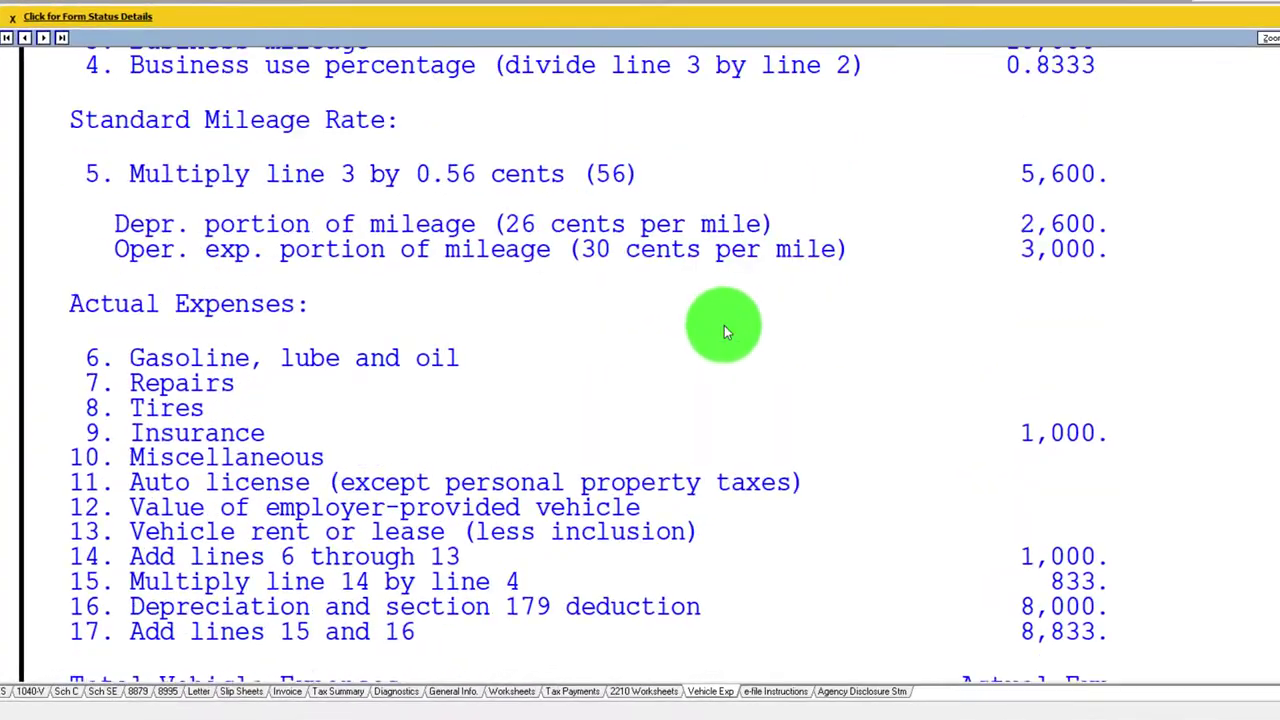
scroll(724, 325, up, 3)
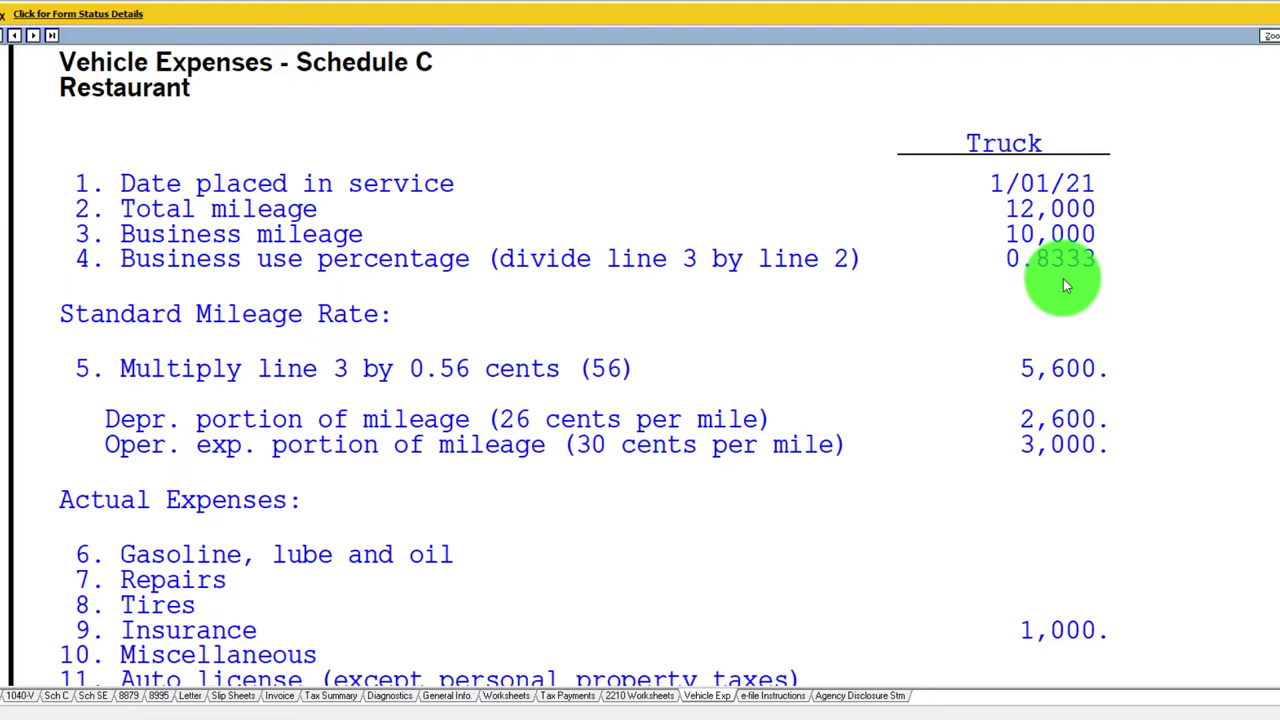
scroll(1063, 280, down, 3)
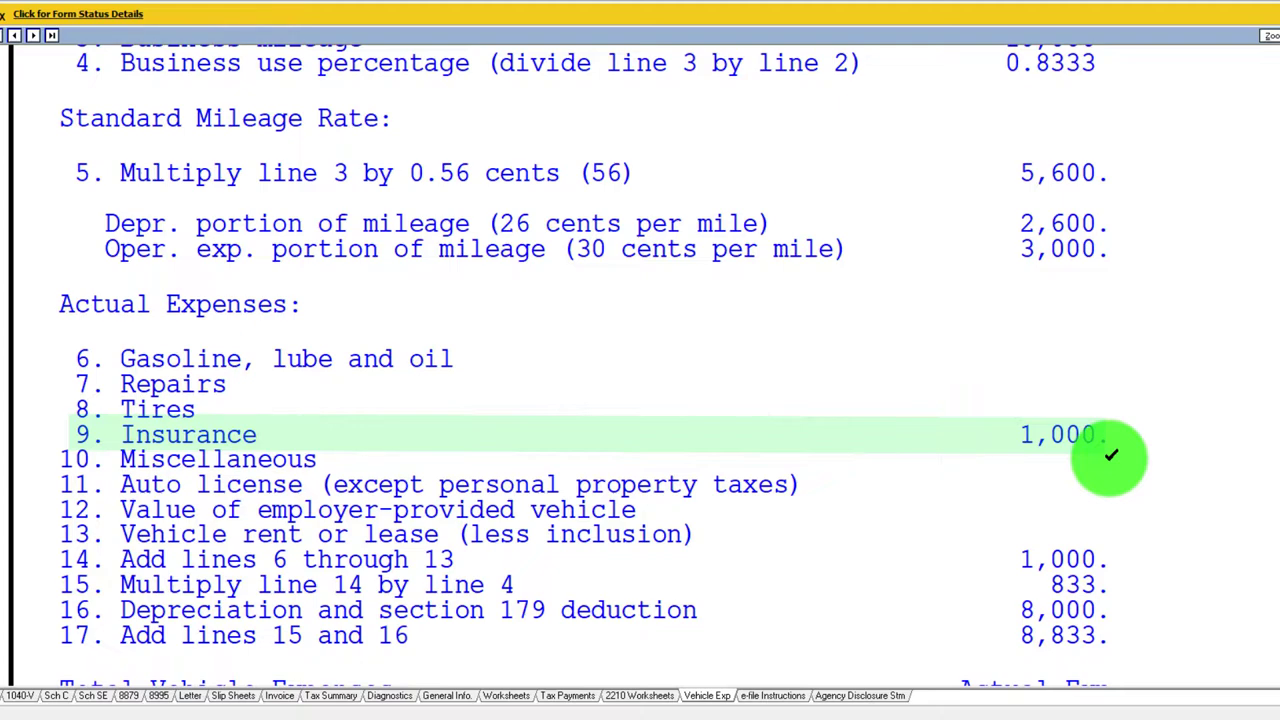
scroll(1110, 456, down, 6)
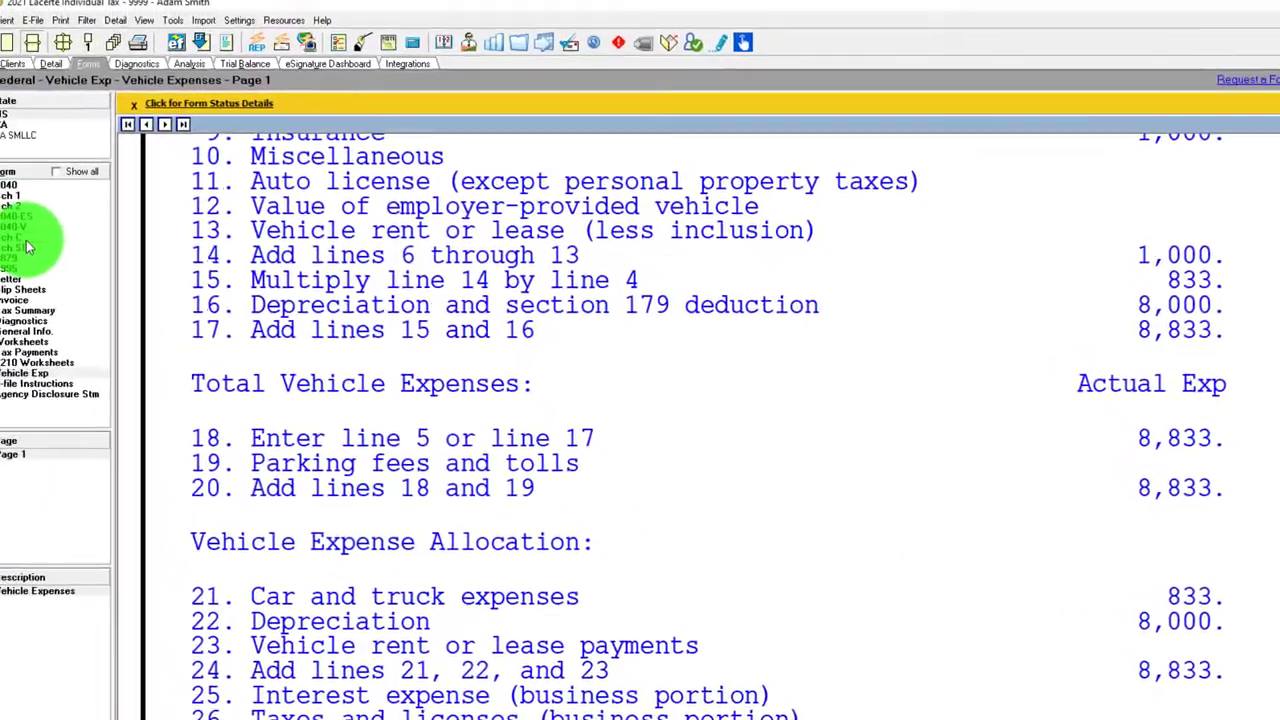
click(26, 240)
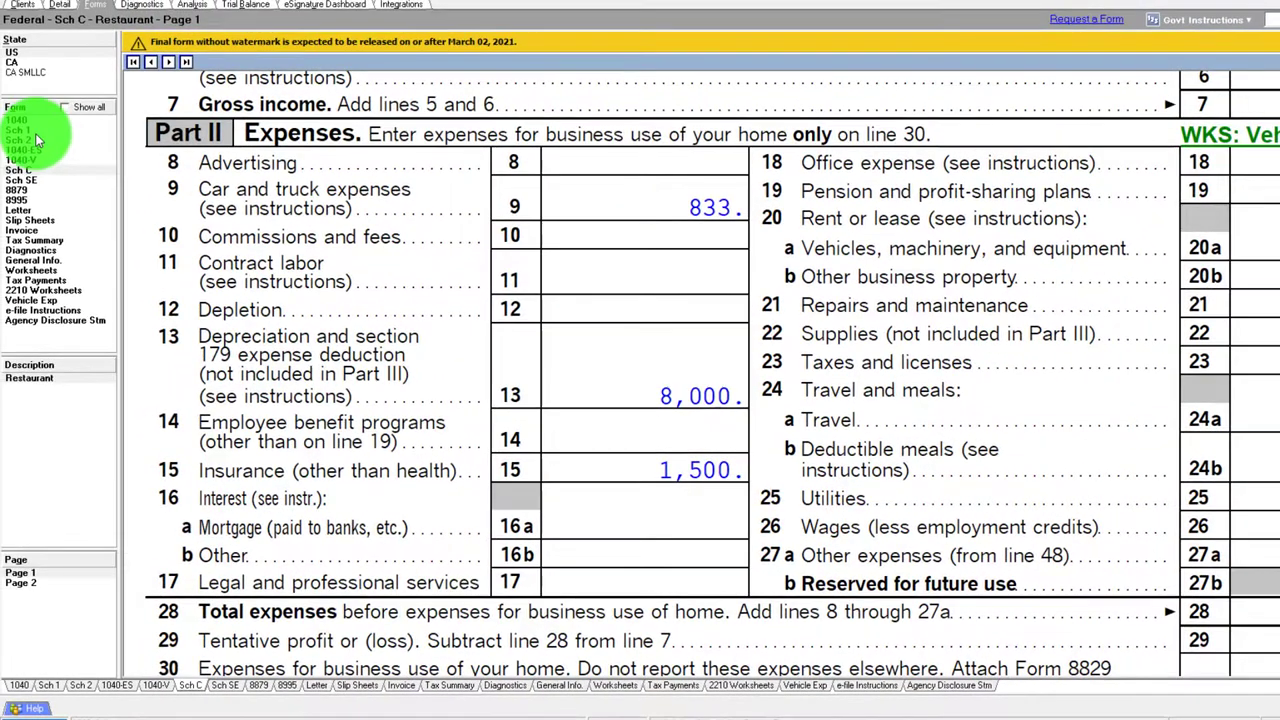
Locate the self-employed health insurance deduction on Schedule 1 page 2 and compare it with insurance on Schedule C line 15.
click(35, 133)
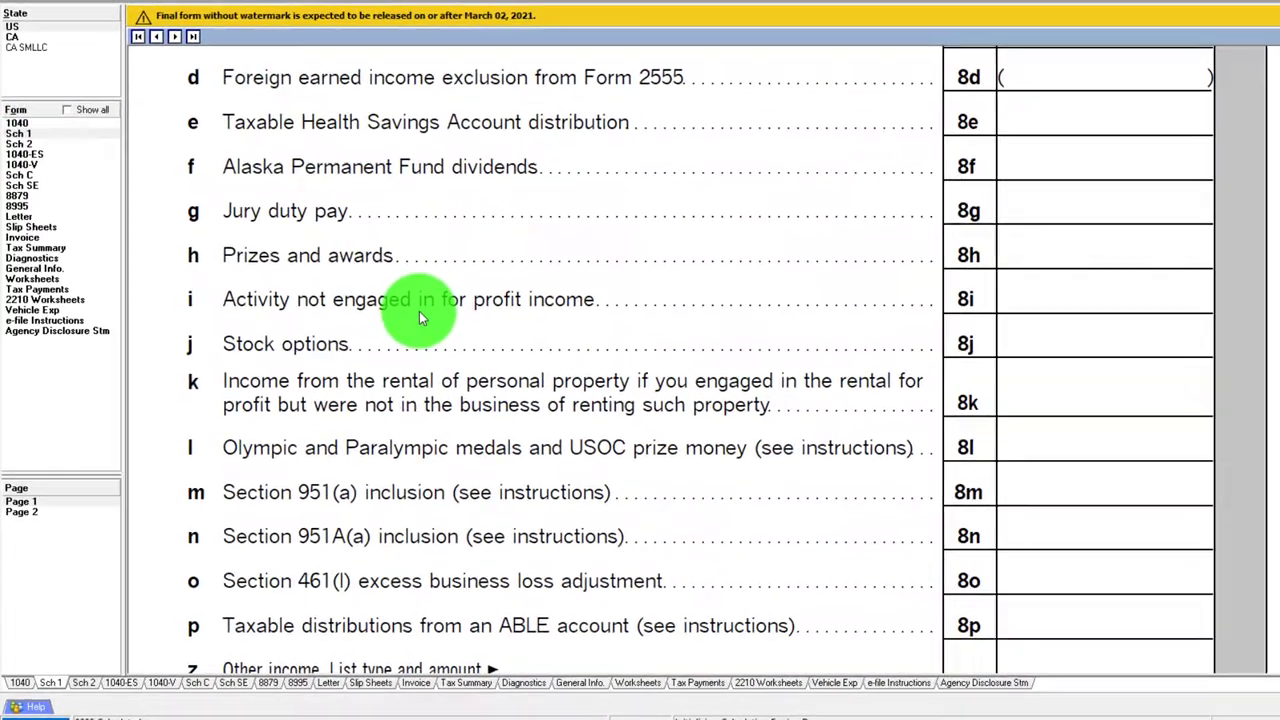
click(55, 505)
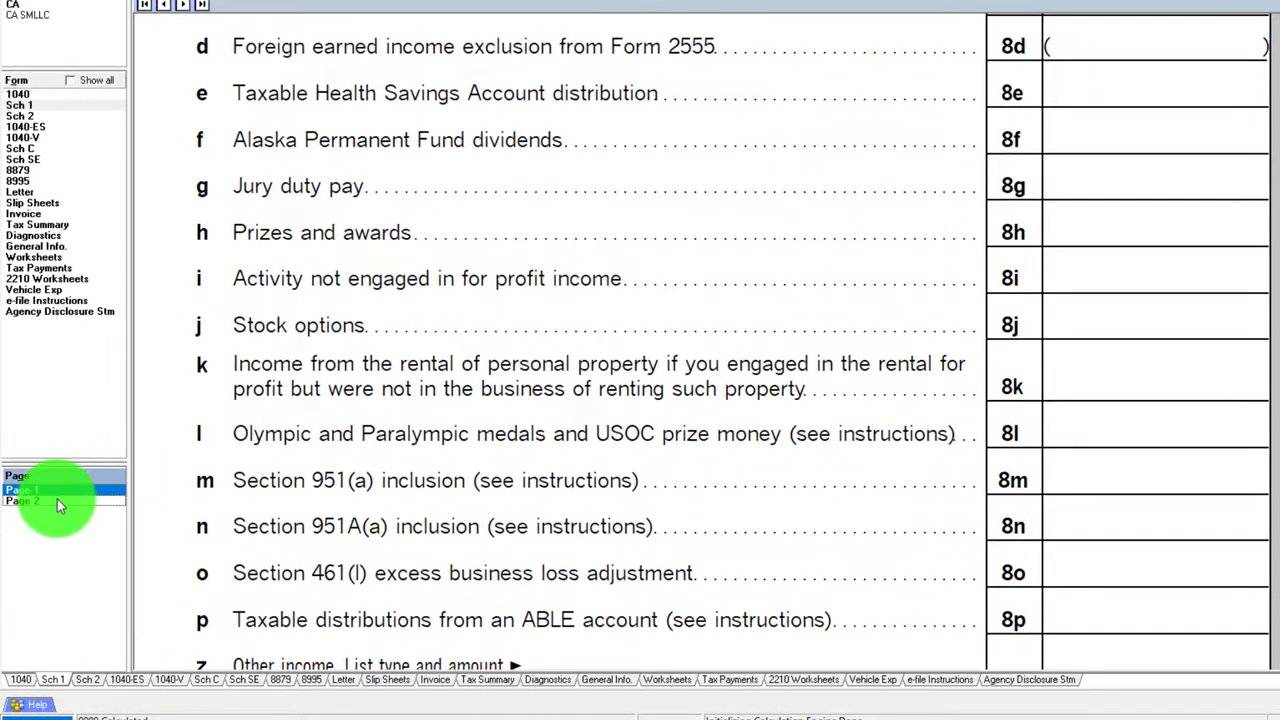
click(57, 500)
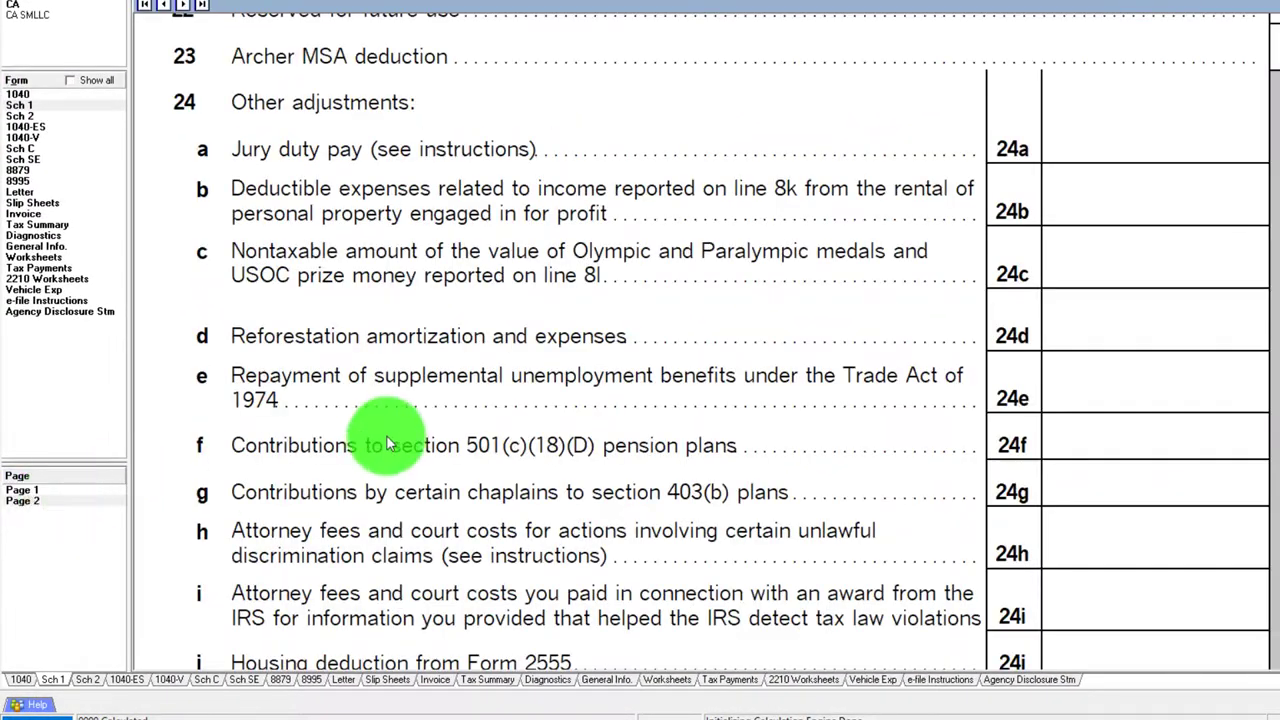
click(57, 490)
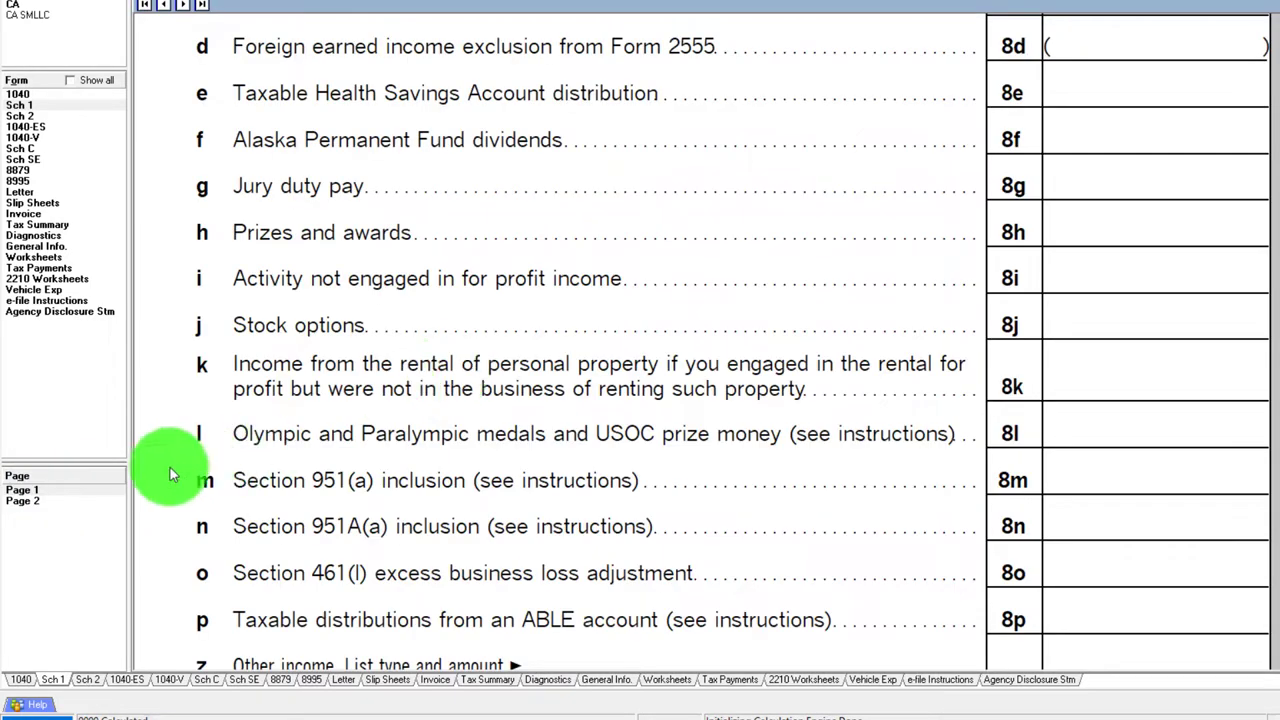
click(86, 501)
scroll(232, 468, up, 10)
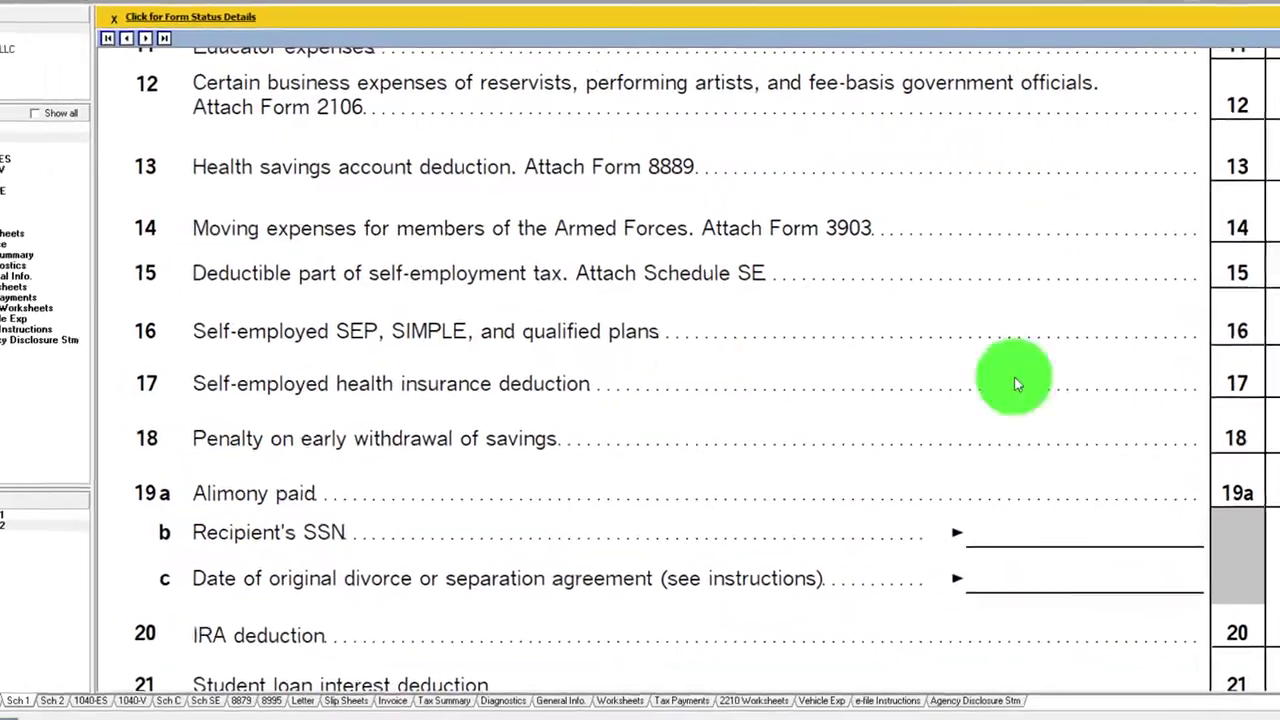
click(13, 180)
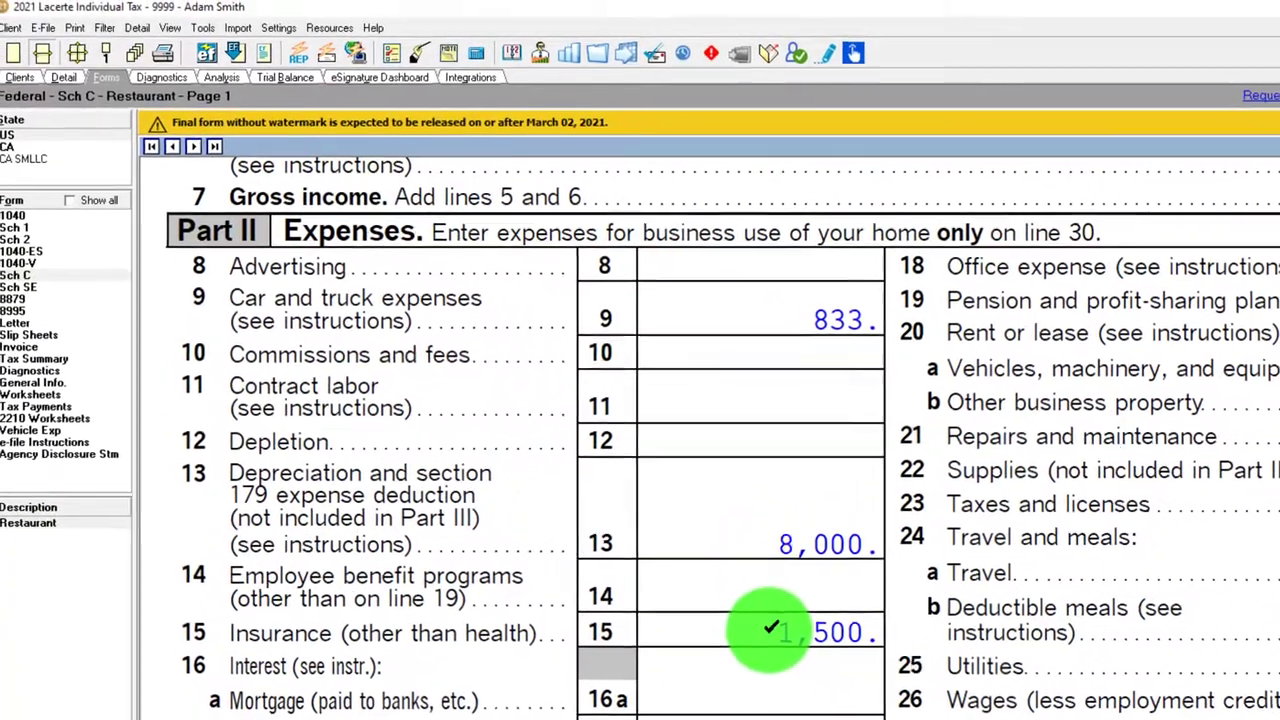
Open the inputs behind Schedule 1 line 17 and enter 1,200 for SE health insurance premiums not entered elsewhere.
click(20, 233)
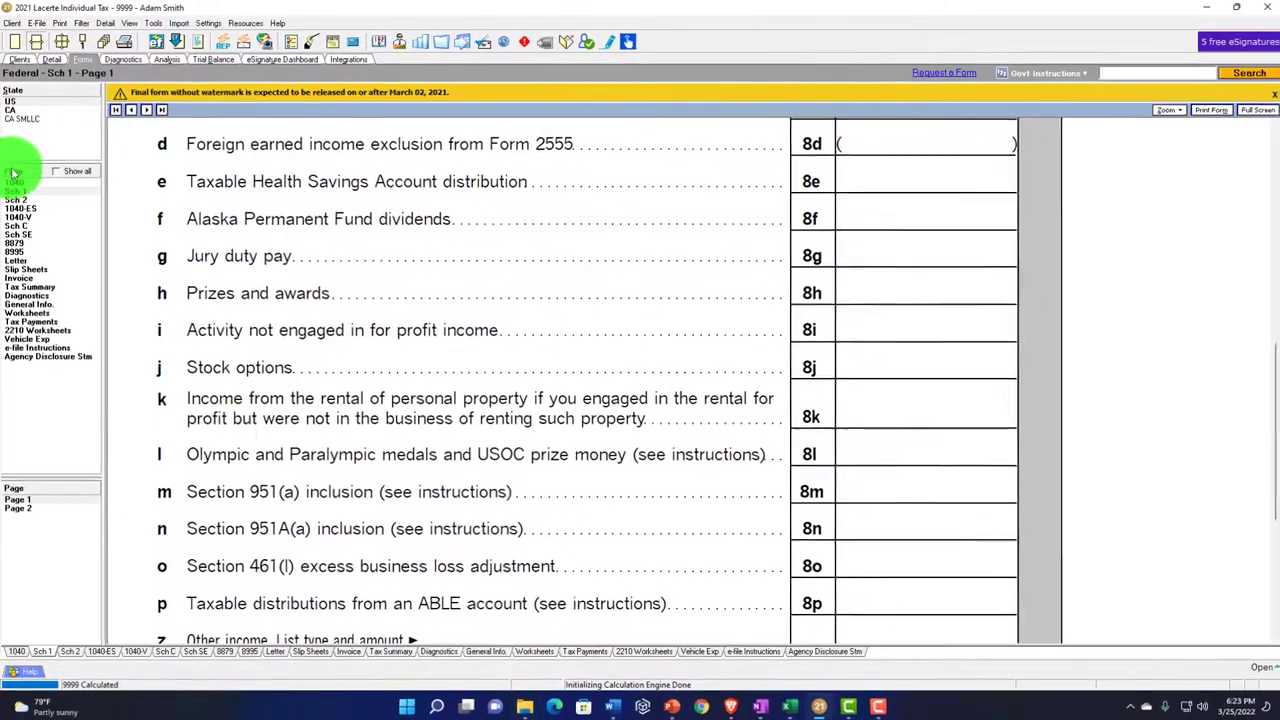
scroll(275, 490, up, 10)
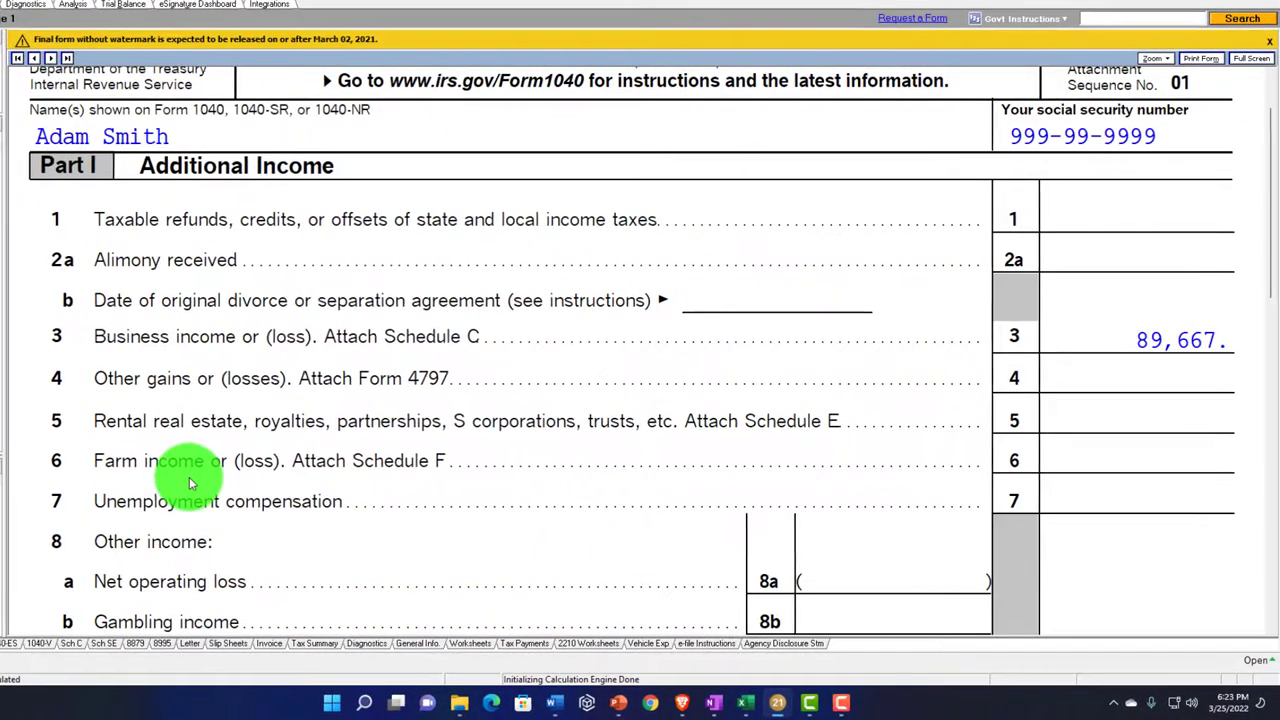
scroll(190, 482, down, 15)
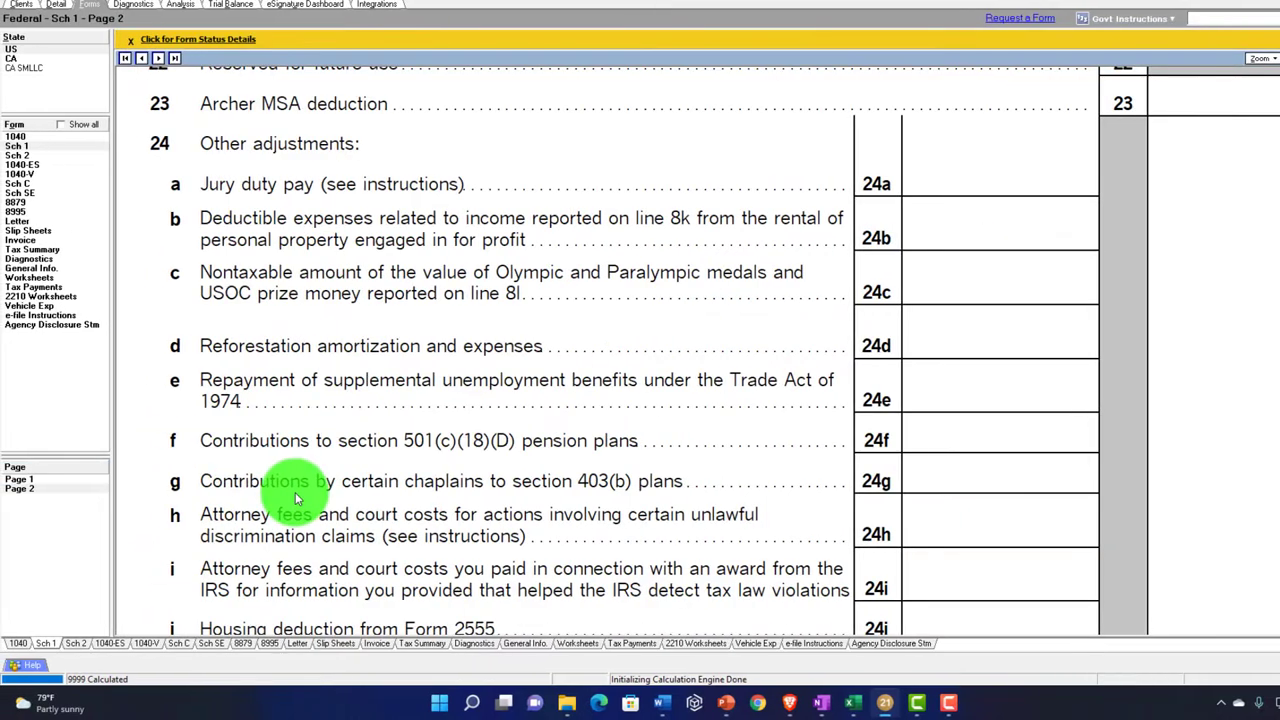
scroll(290, 492, up, 3)
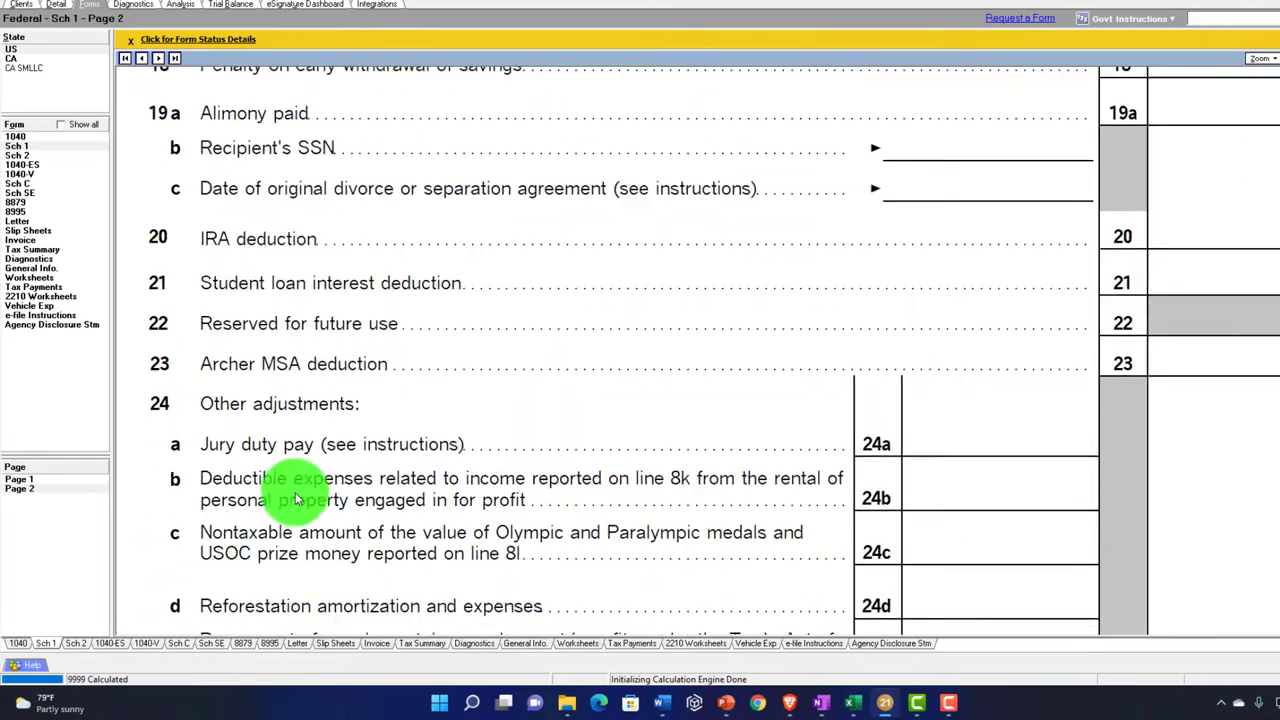
scroll(1100, 420, up, 2)
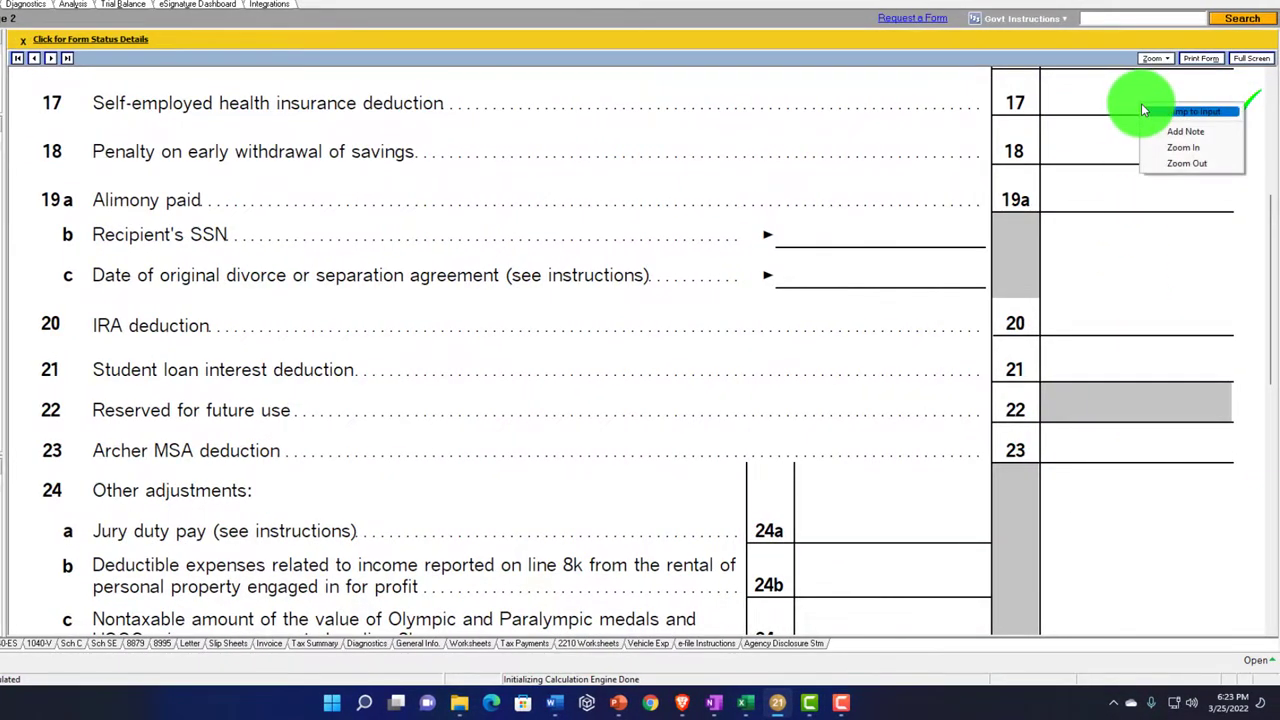
click(1143, 109)
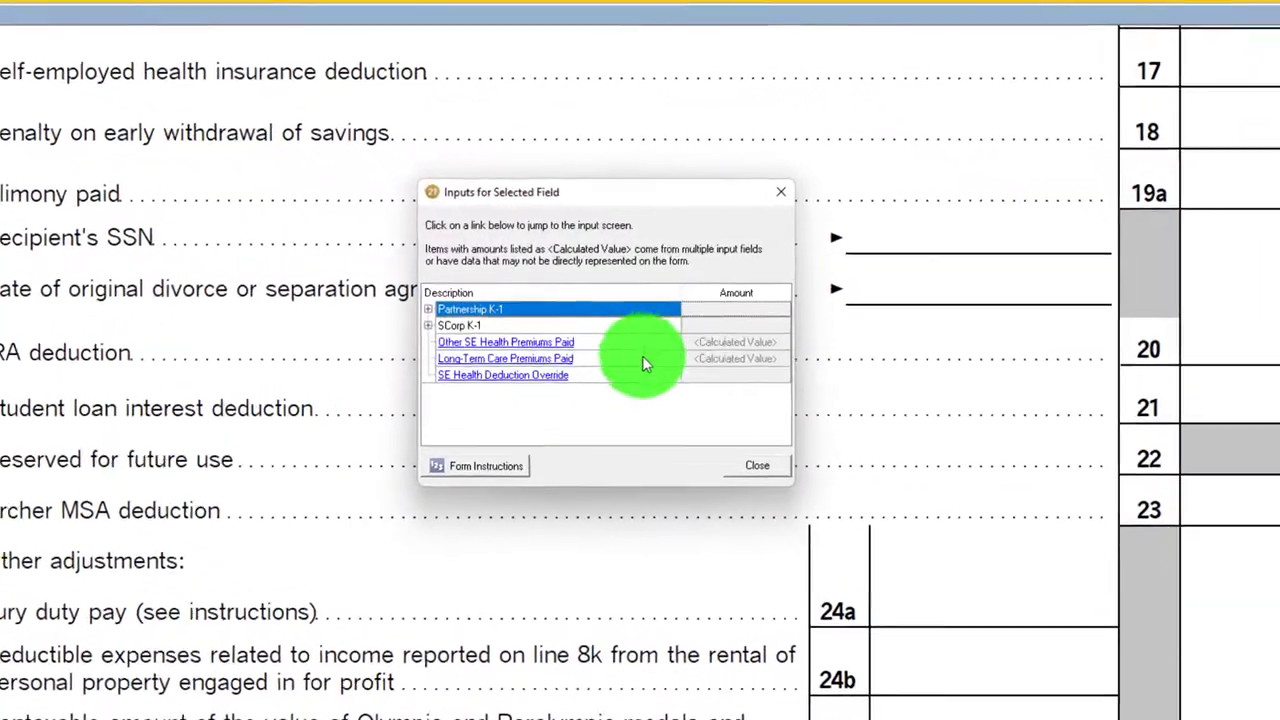
click(497, 358)
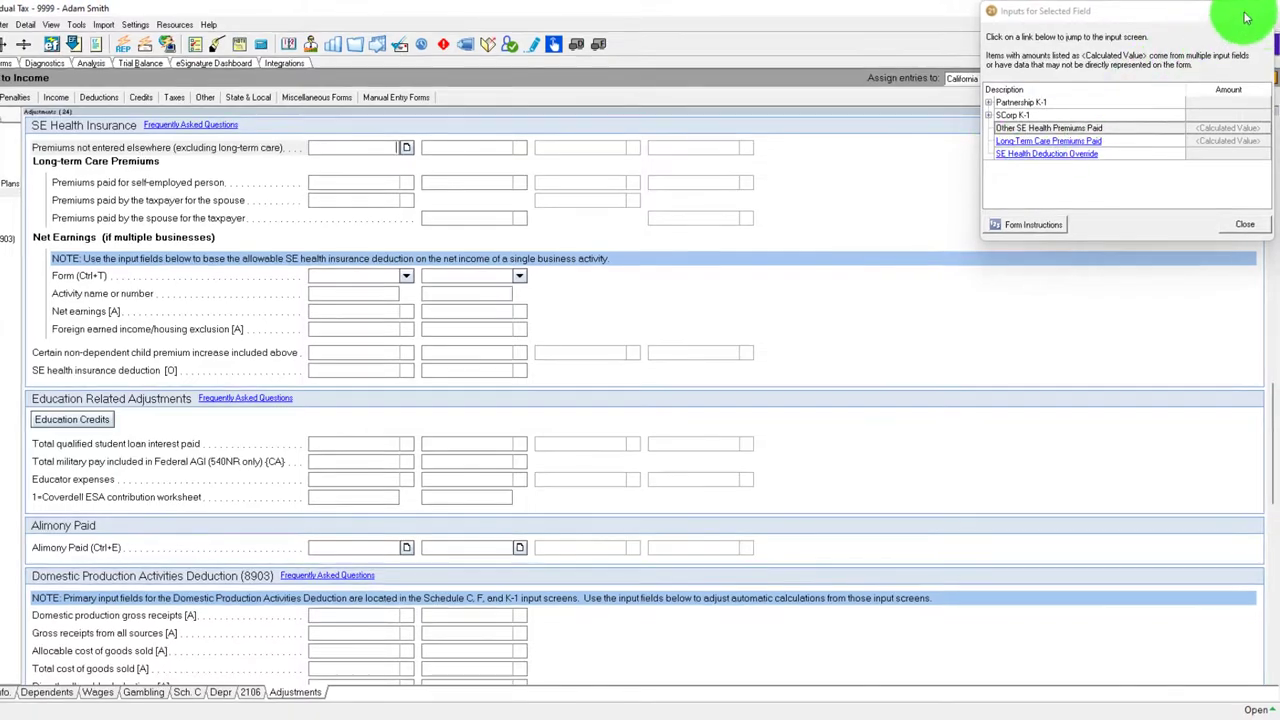
click(1268, 14)
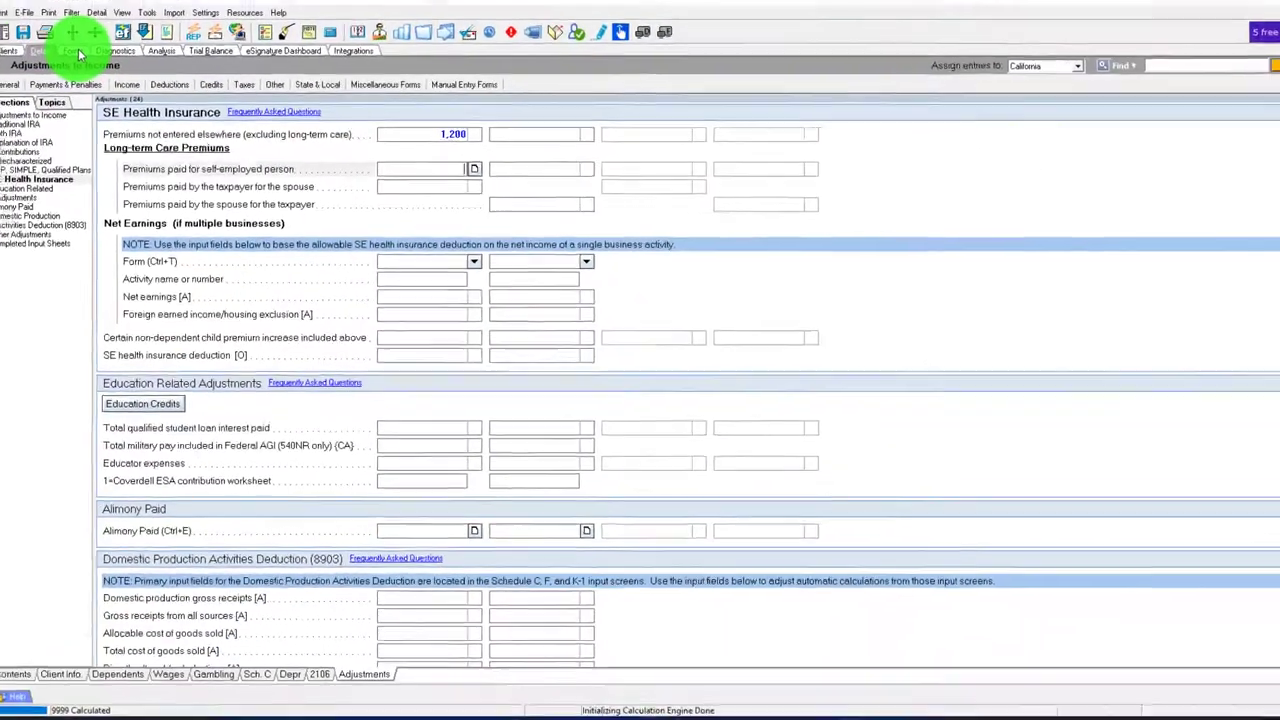
Check the self-employed health insurance deduction on Schedule 1 line 17 and the adjustments to income on Form 1040 line 10.
click(55, 33)
scroll(383, 398, up, 3)
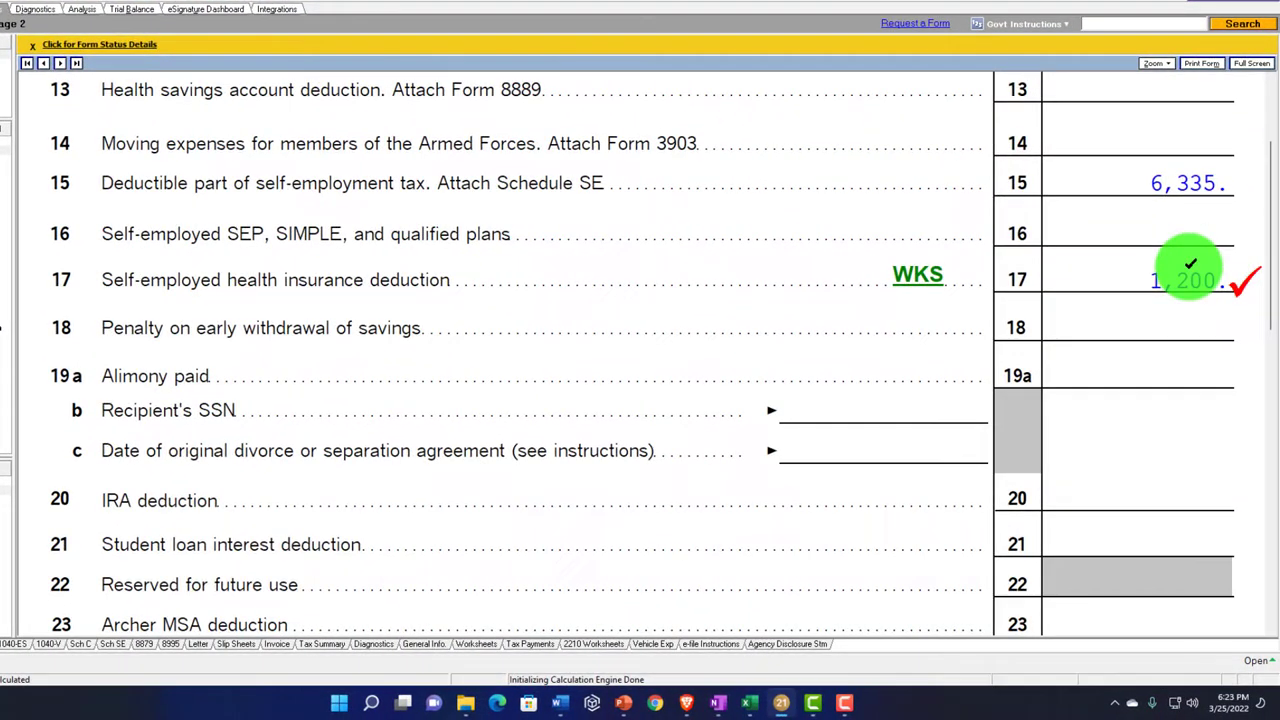
click(1190, 278)
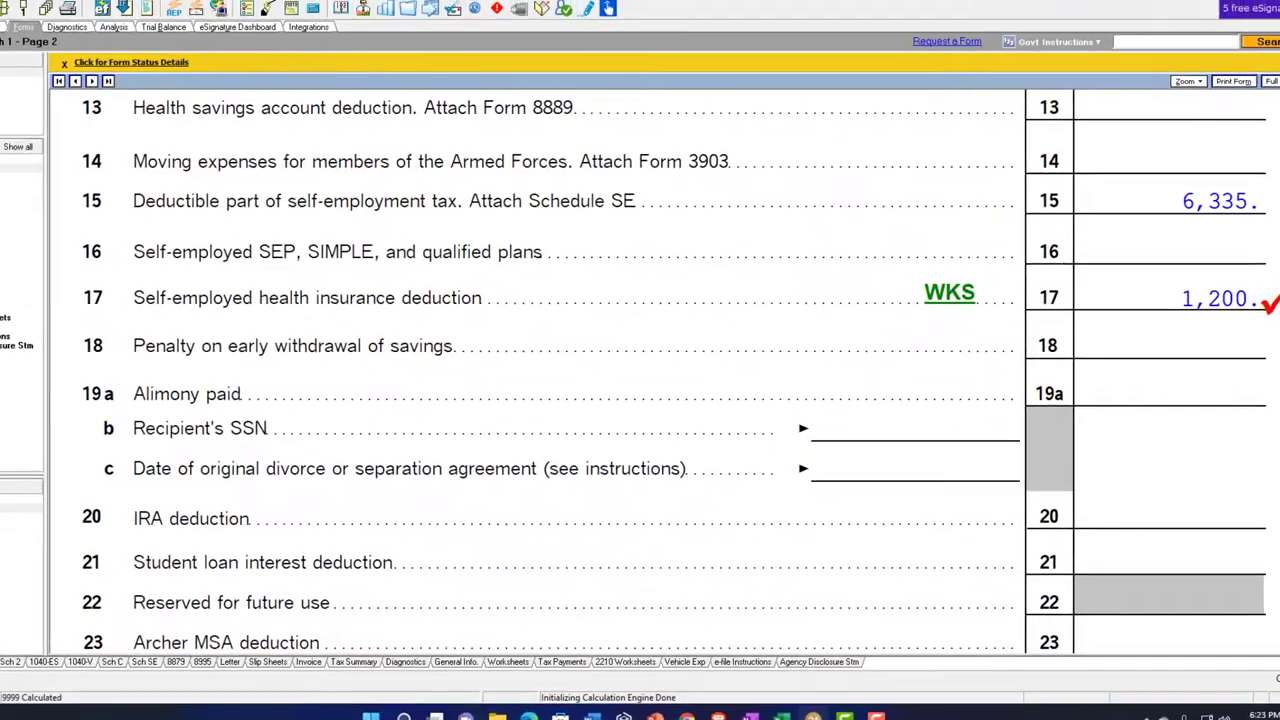
click(14, 188)
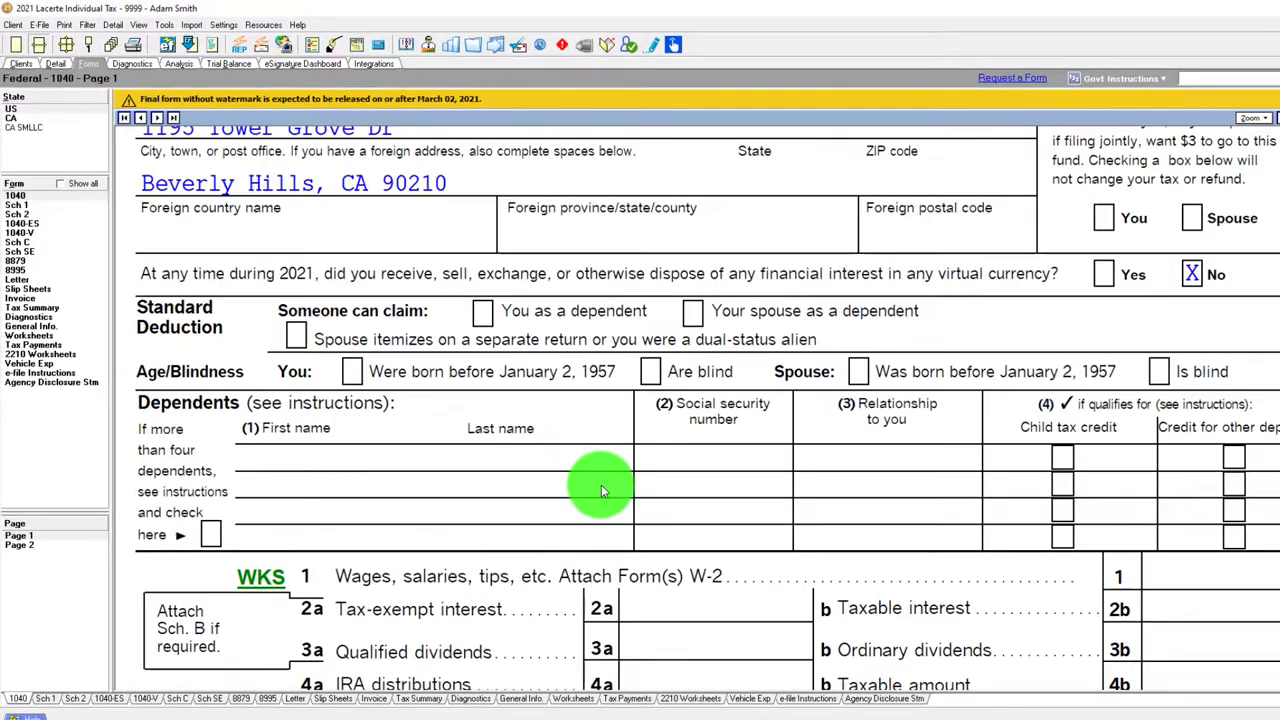
scroll(601, 490, down, 8)
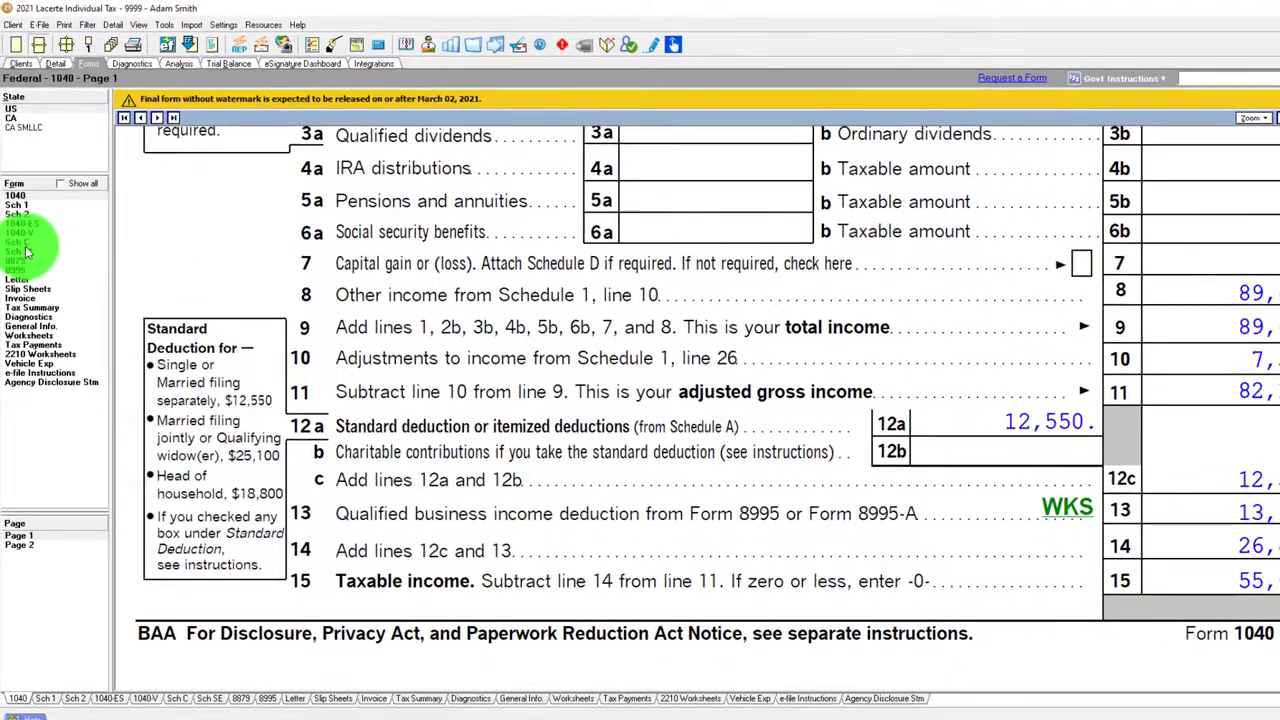
Review the Schedule C income and expenses, and trace total adjustments from Schedule 1 line 26 to Form 1040.
click(15, 240)
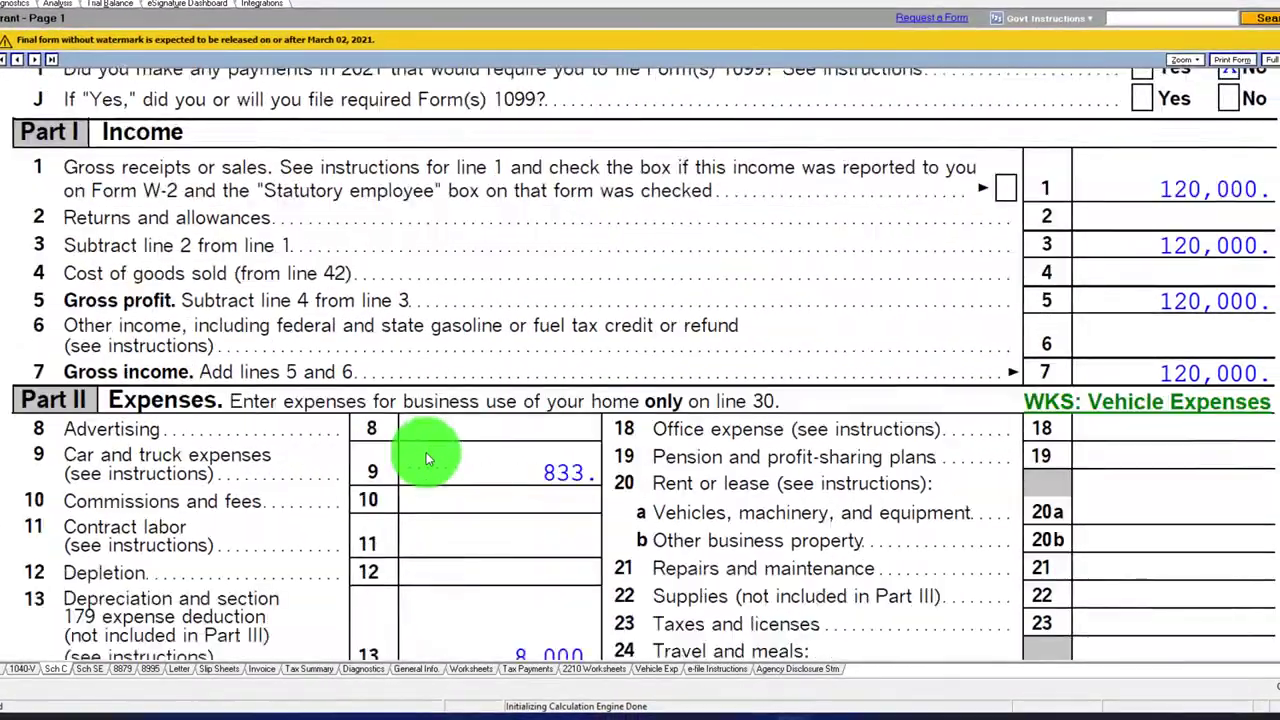
scroll(426, 458, down, 5)
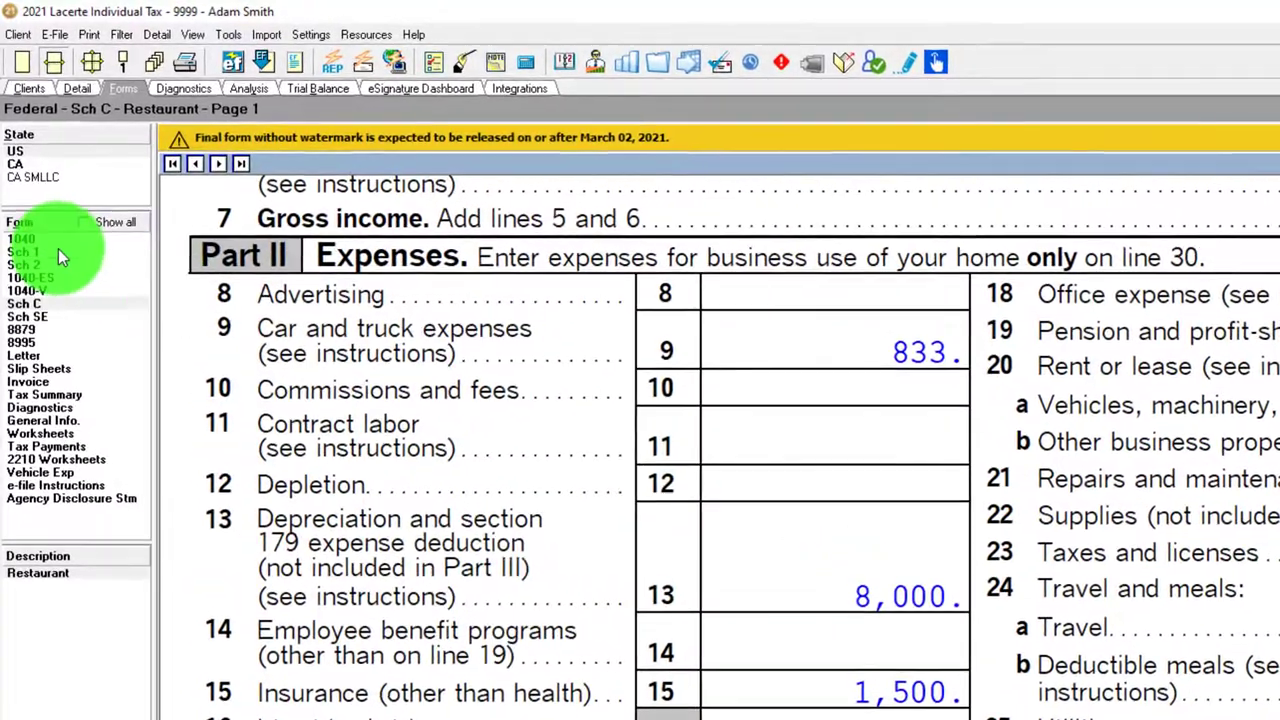
click(30, 234)
click(61, 566)
scroll(600, 440, up, 4)
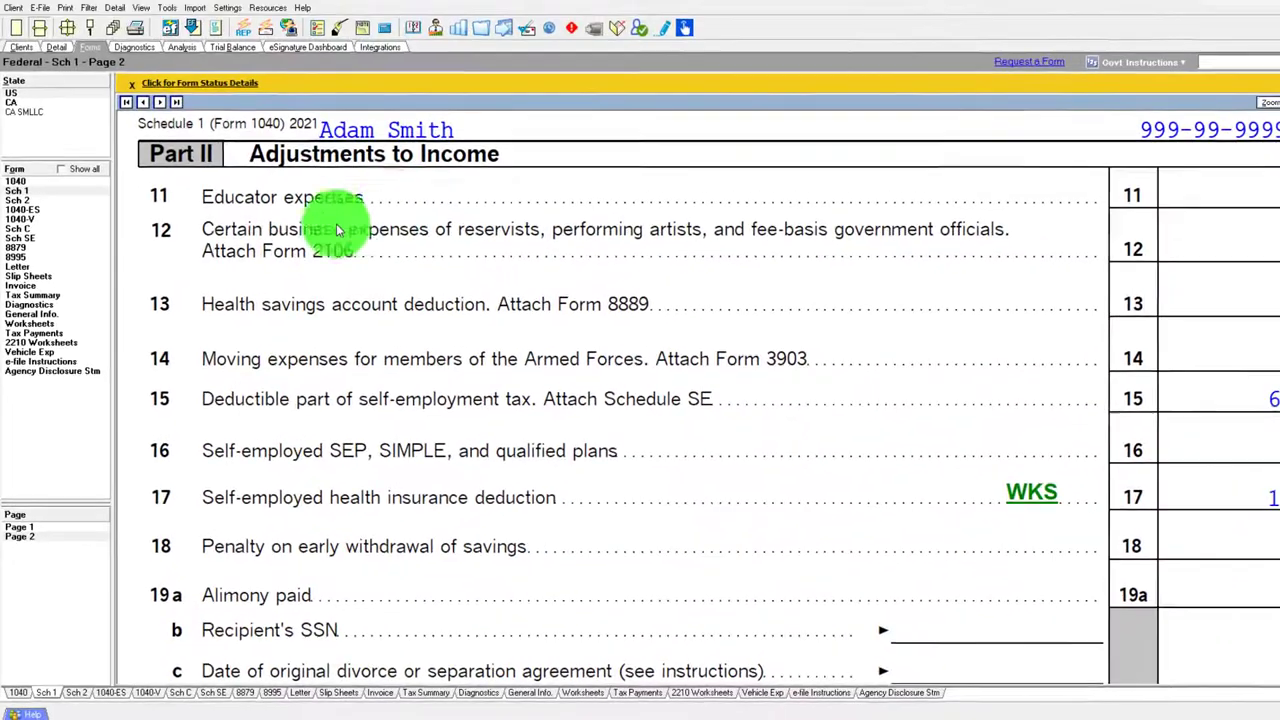
scroll(509, 429, down, 5)
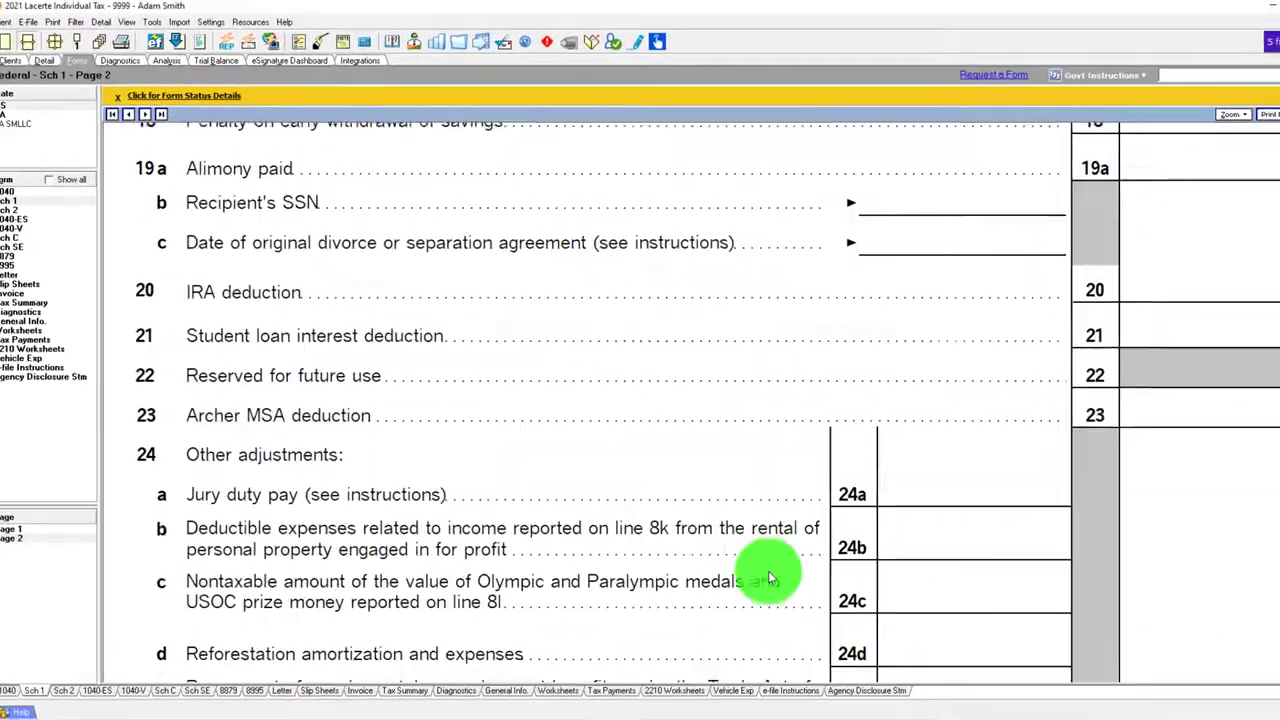
scroll(1100, 600, down, 10)
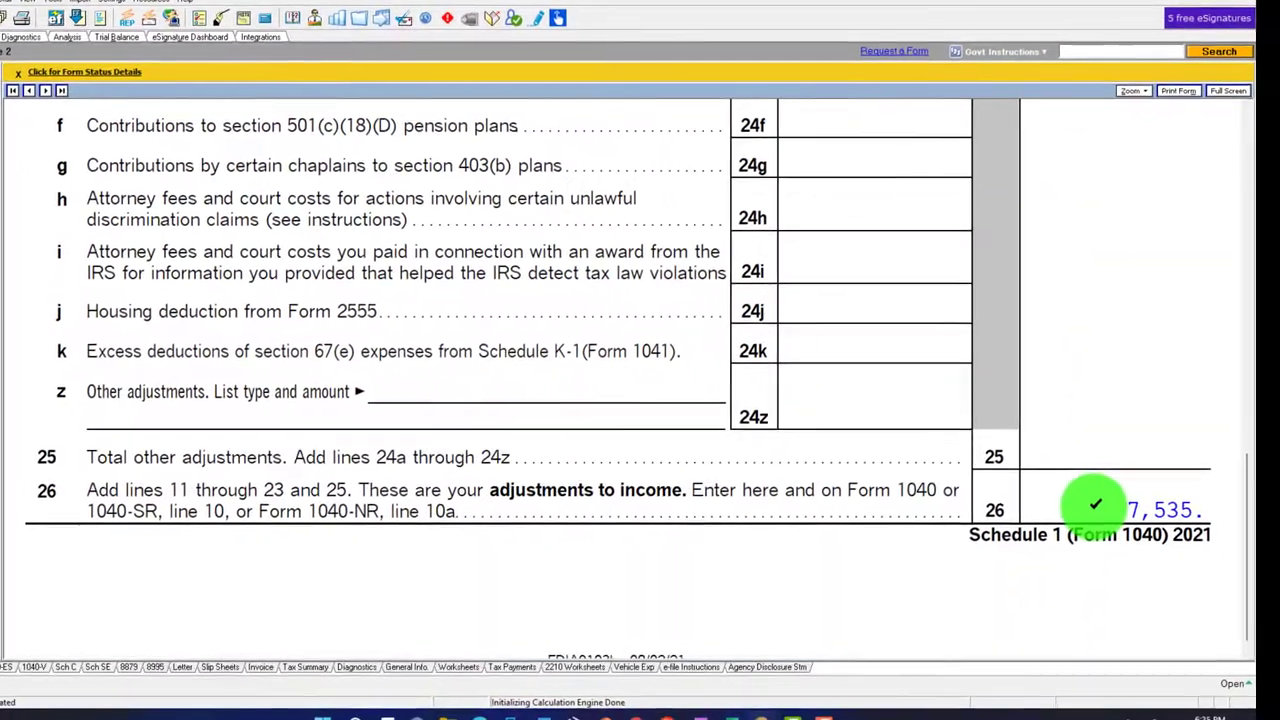
click(1096, 505)
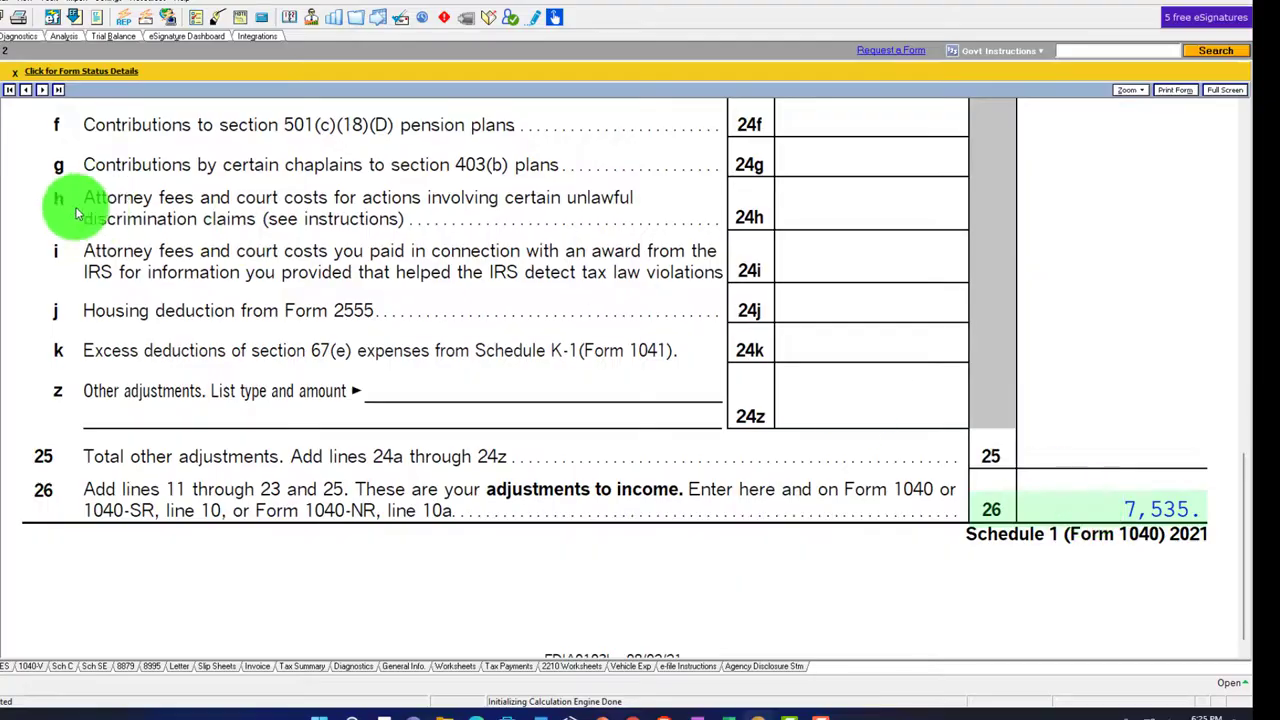
click(10, 178)
scroll(745, 342, down, 3)
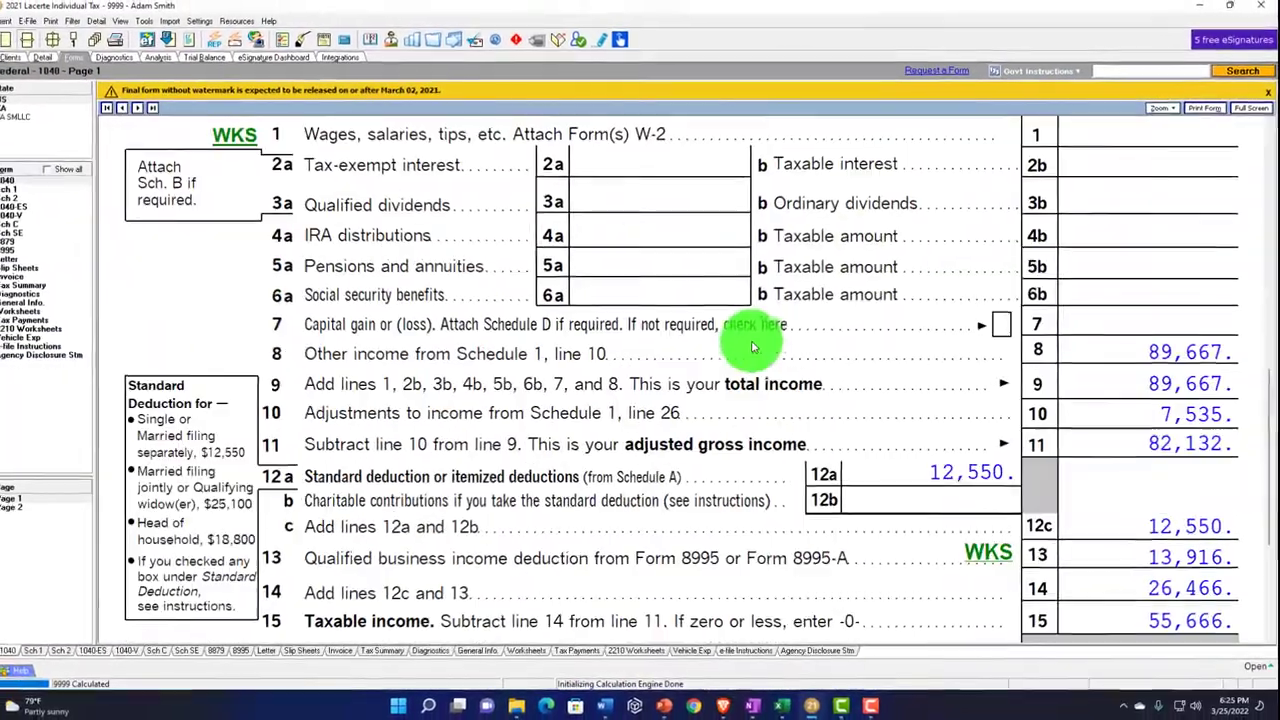